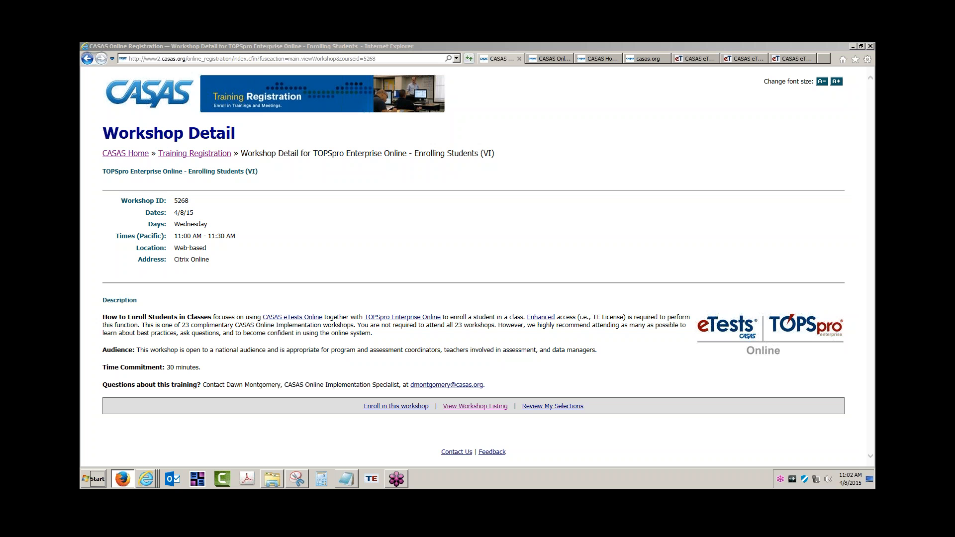
- View the workshop listing and highlight the Enrolling Students (VI), Instructional Hours (VI) and Implementation (VII) titles
left_click(545, 60)
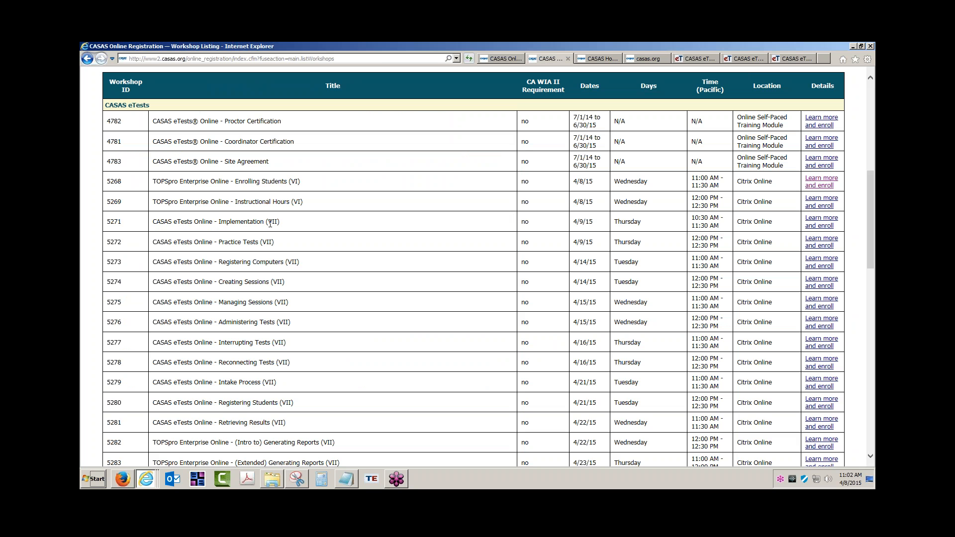
left_click_drag(235, 181, 289, 182)
left_click_drag(235, 202, 291, 202)
left_click_drag(220, 223, 264, 224)
- Open the ET Help Documentation page from Training and Support on the CASAS website
left_click(608, 57)
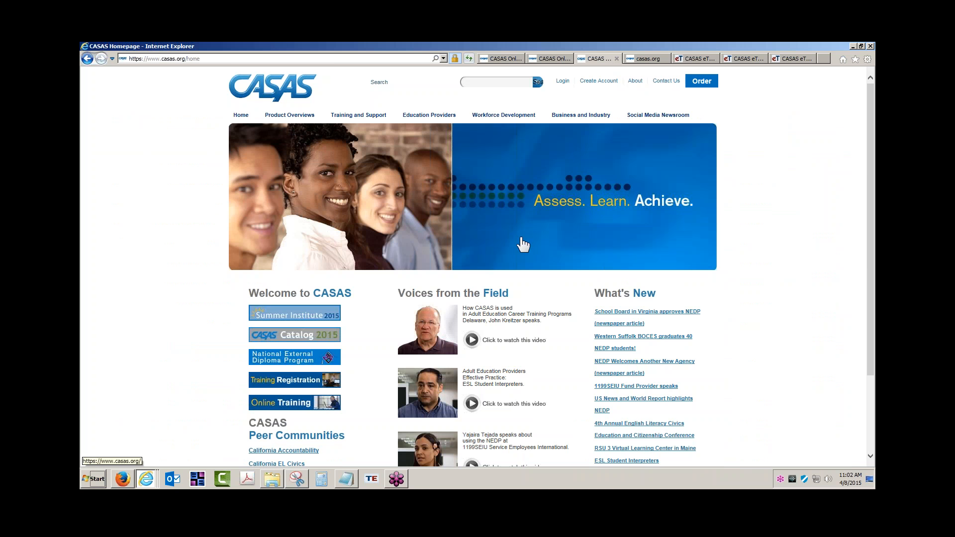
left_click(365, 118)
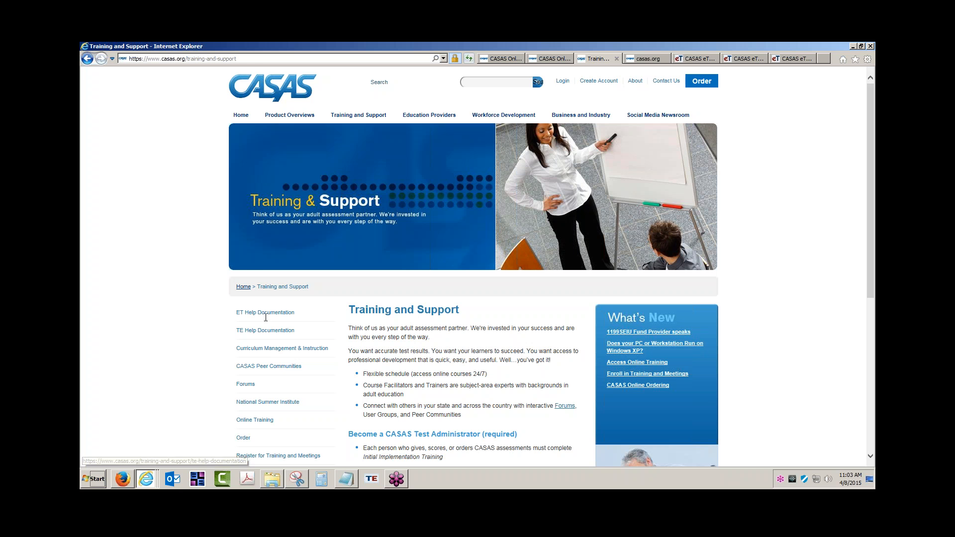
left_click(266, 313)
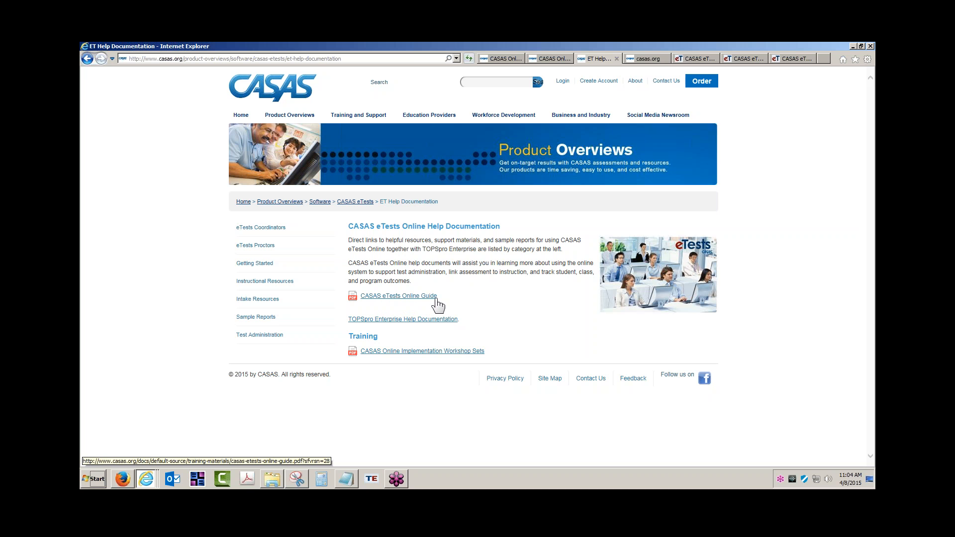
- View the cover of the CASAS eTests Online Guide and highlight "2014 National Summer Institute"
left_click(648, 59)
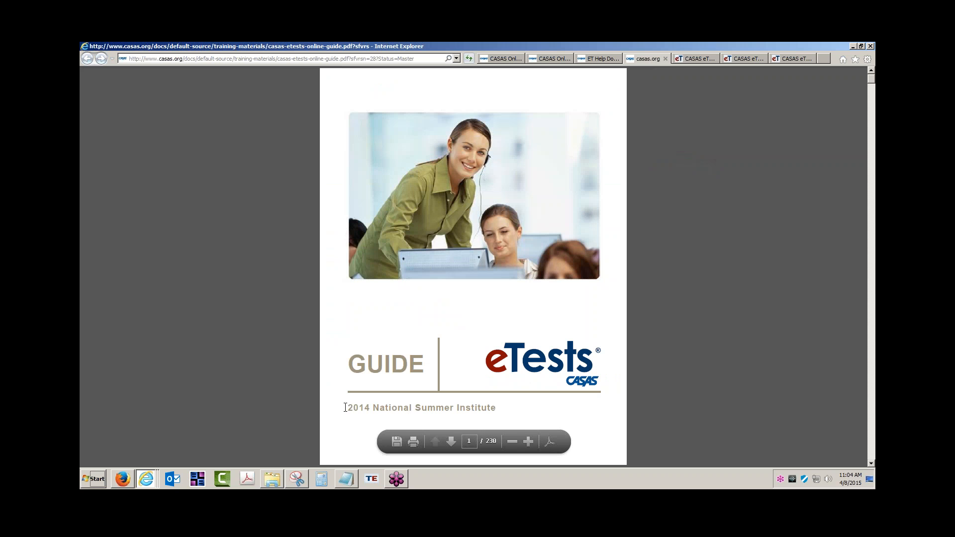
left_click_drag(345, 407, 474, 406)
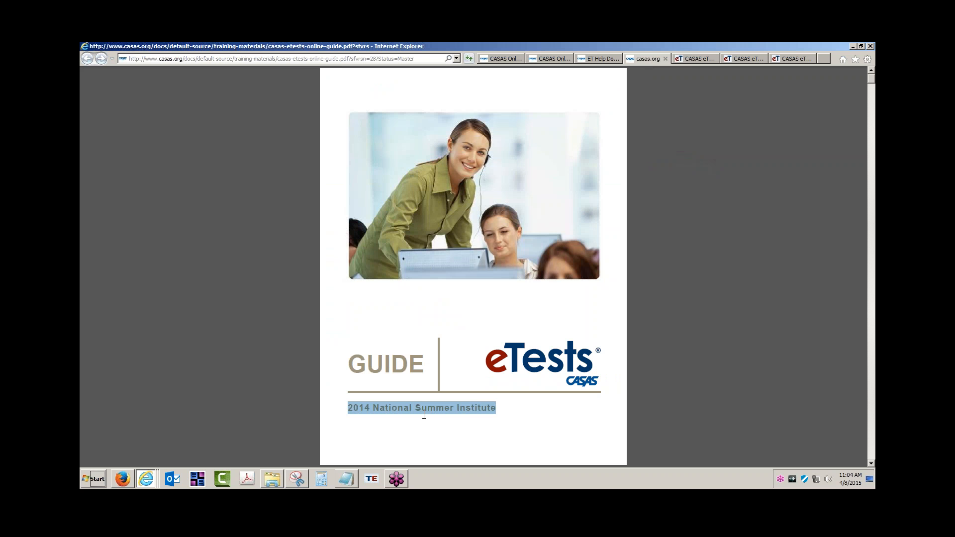
left_click(559, 58)
- Open the Class, Student, Personnel Information page within the TE Help Documentation of Training and Support
left_click(604, 58)
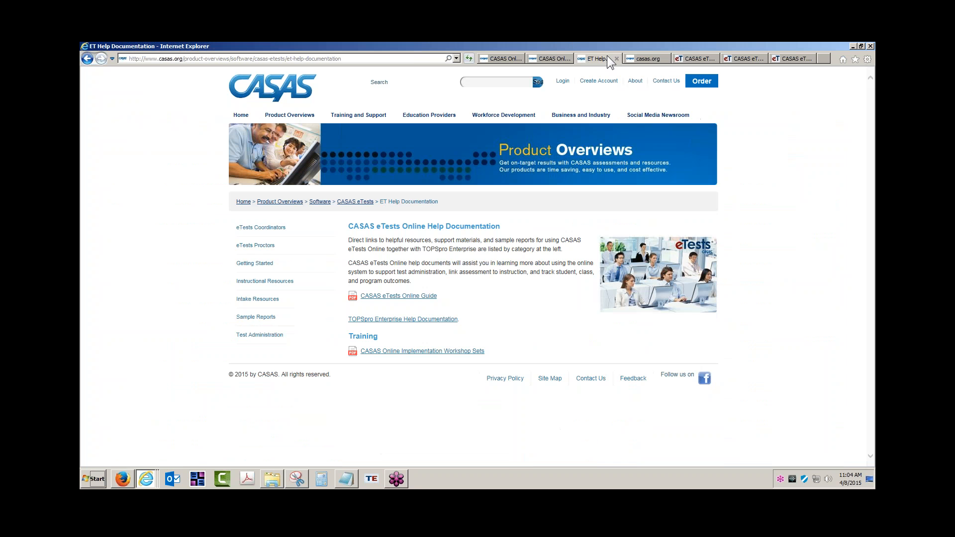
left_click(358, 115)
left_click(287, 331)
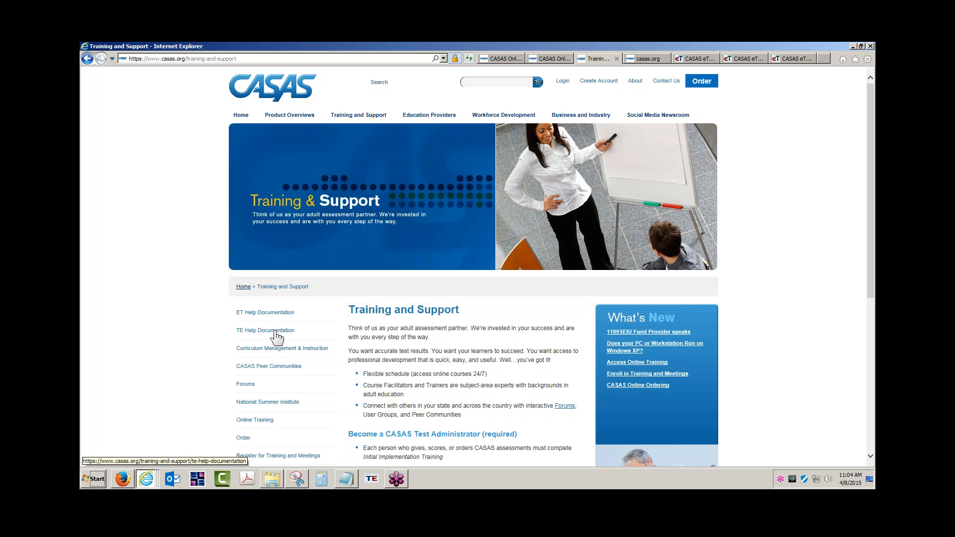
scroll(338, 368, "down", 3)
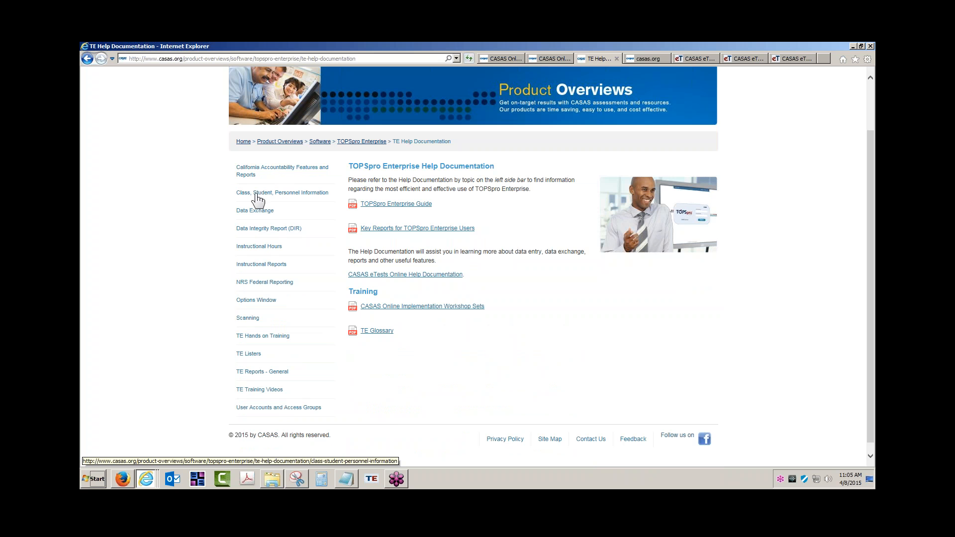
left_click(287, 194)
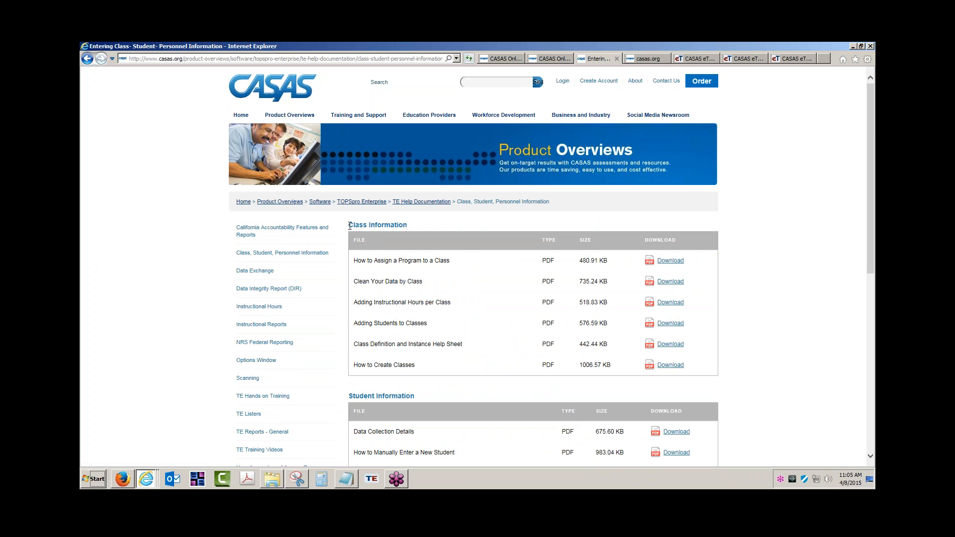
- Review the downloadable help documents and highlight the "Class Information" heading and the "Adding Students to Classes" entry
left_click_drag(349, 225, 407, 225)
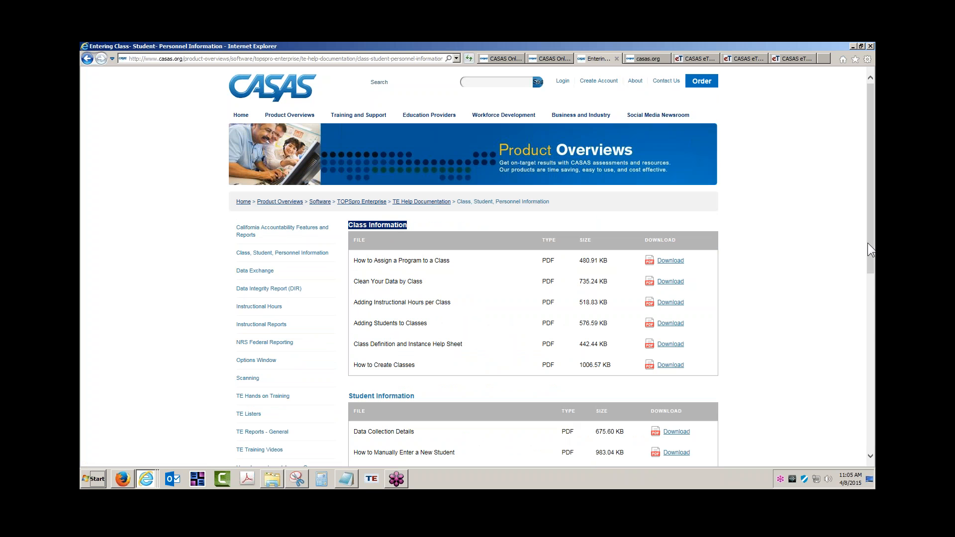
left_click_drag(867, 243, 867, 414)
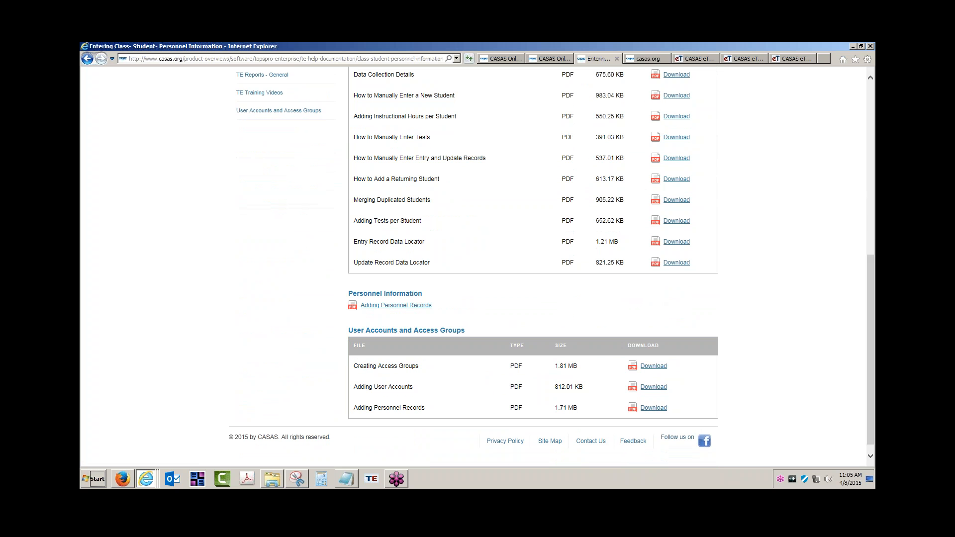
left_click_drag(870, 356, 860, 202)
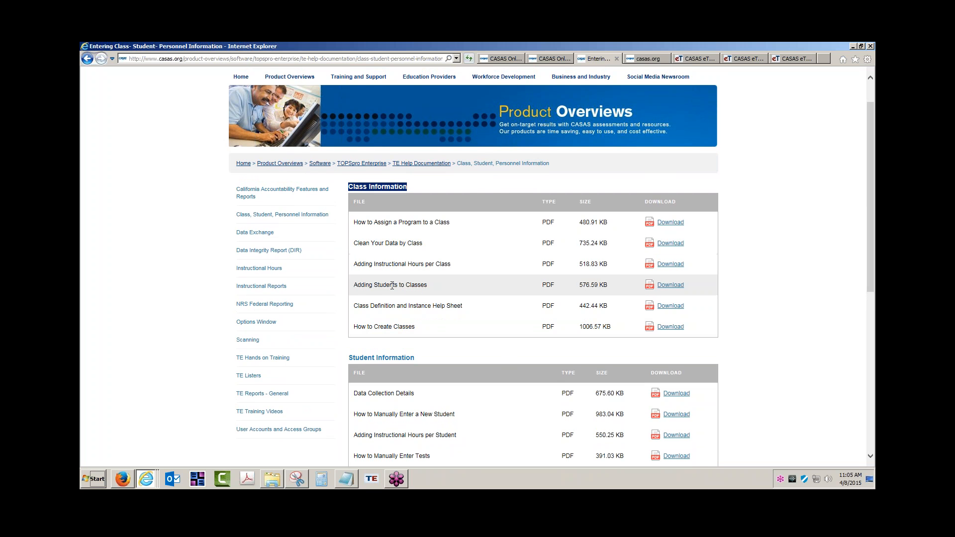
left_click_drag(355, 284, 428, 284)
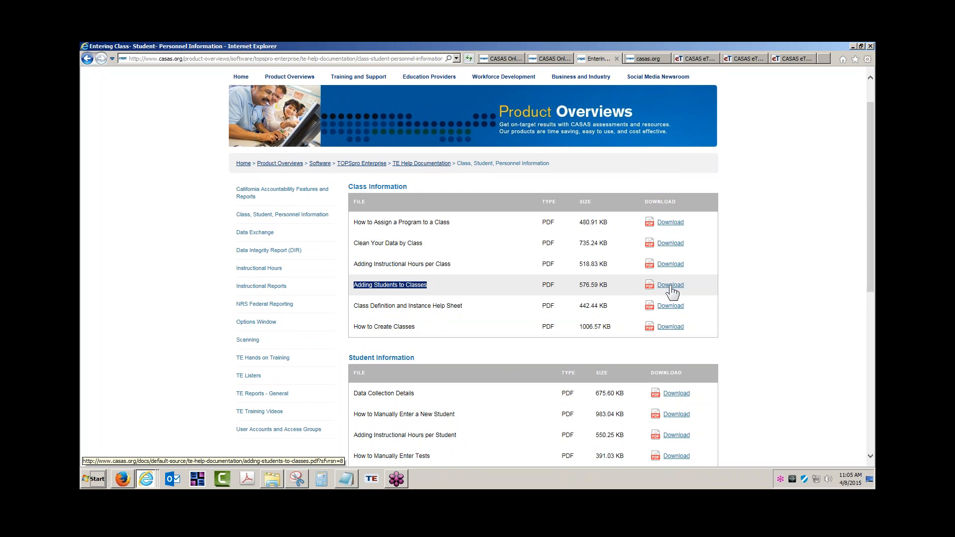
- Return to the CASAS eTests Online Guide and examine the enlarged table of contents on page 4, including the Data Management topics
left_click(647, 60)
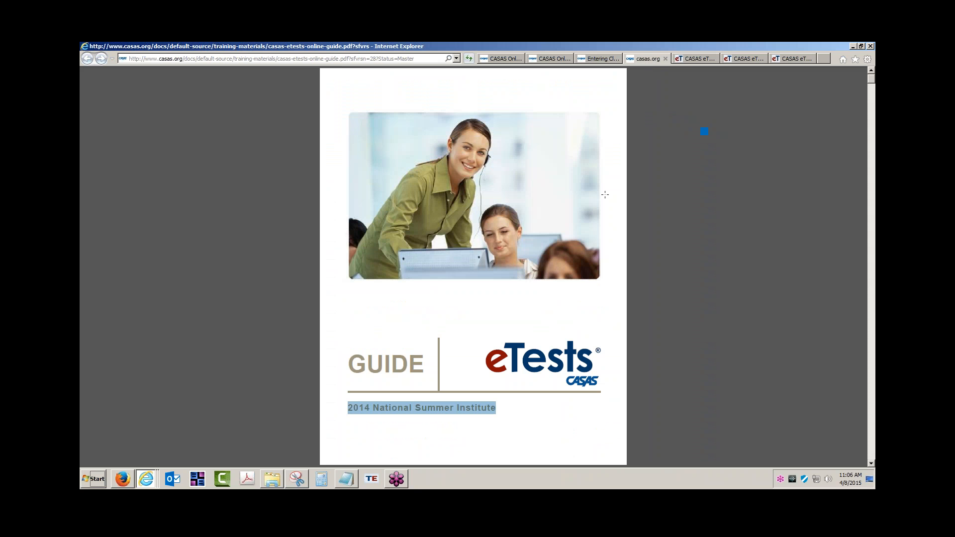
left_click(587, 412)
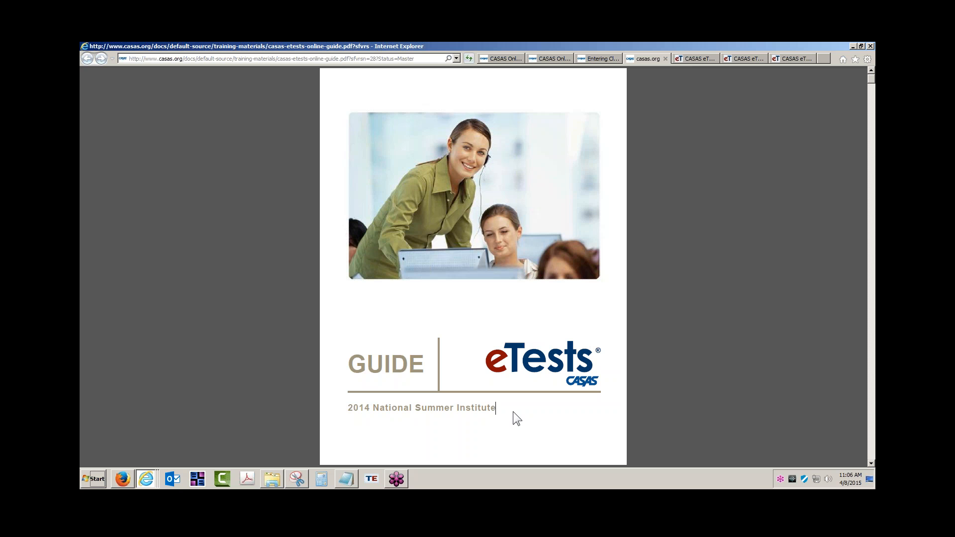
mouse_move(551, 333)
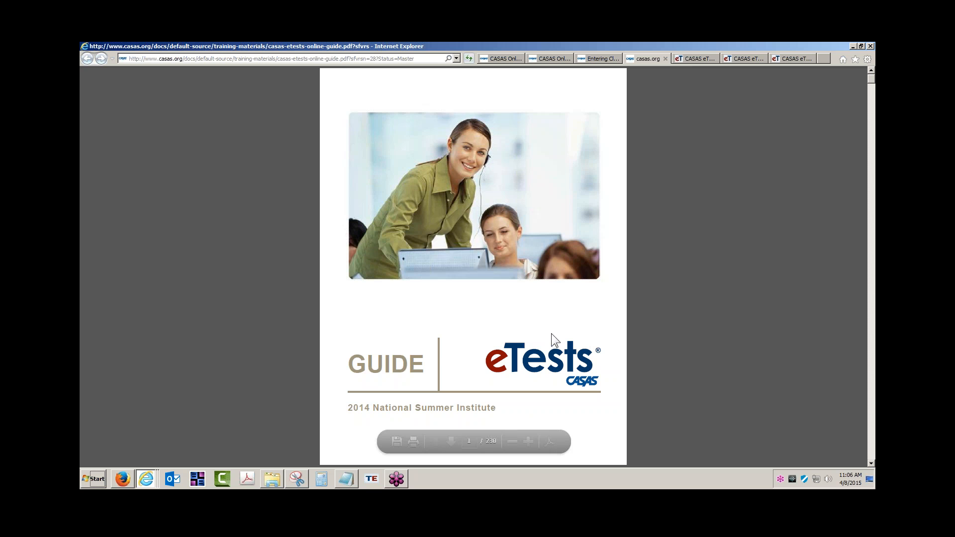
left_click(451, 442)
left_click(450, 442)
left_click(450, 442)
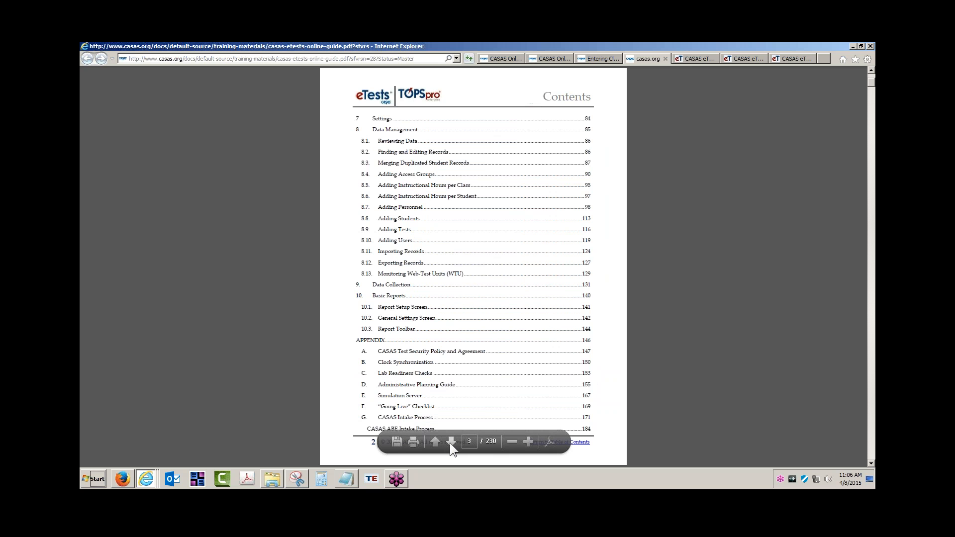
left_click(527, 439)
left_click(528, 439)
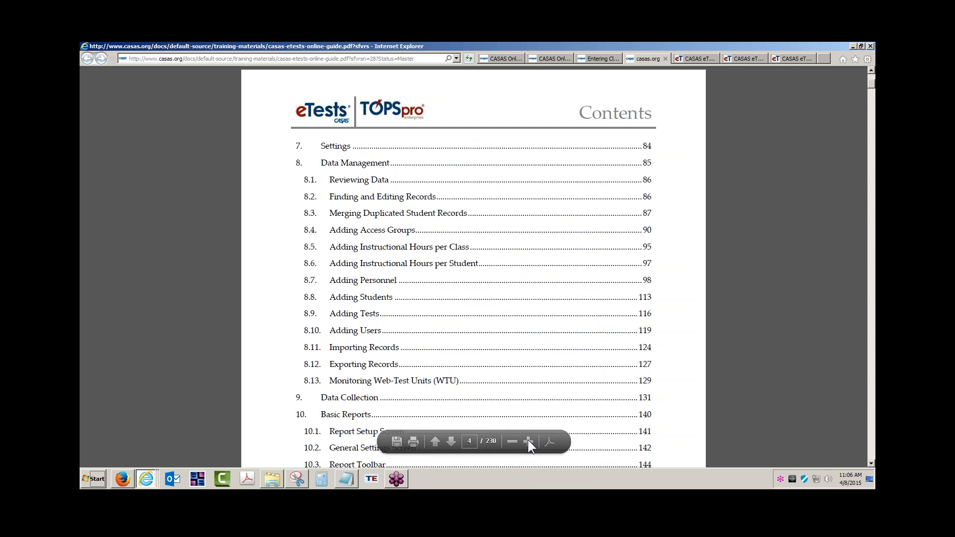
left_click(527, 440)
scroll(546, 363, "down", 1)
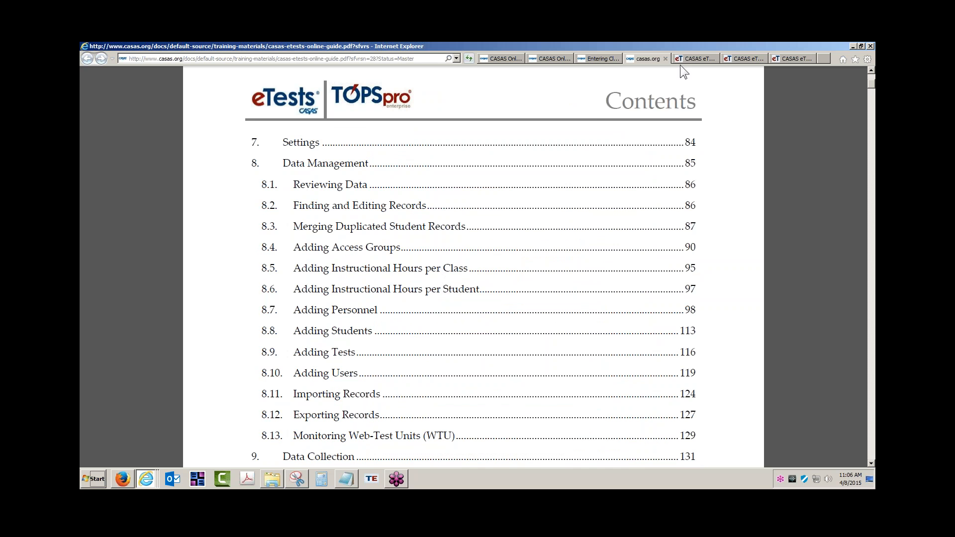
- Compare the eTests Online start page at etestsonline.org with the RHAS – Simulation Server start page
left_click(691, 60)
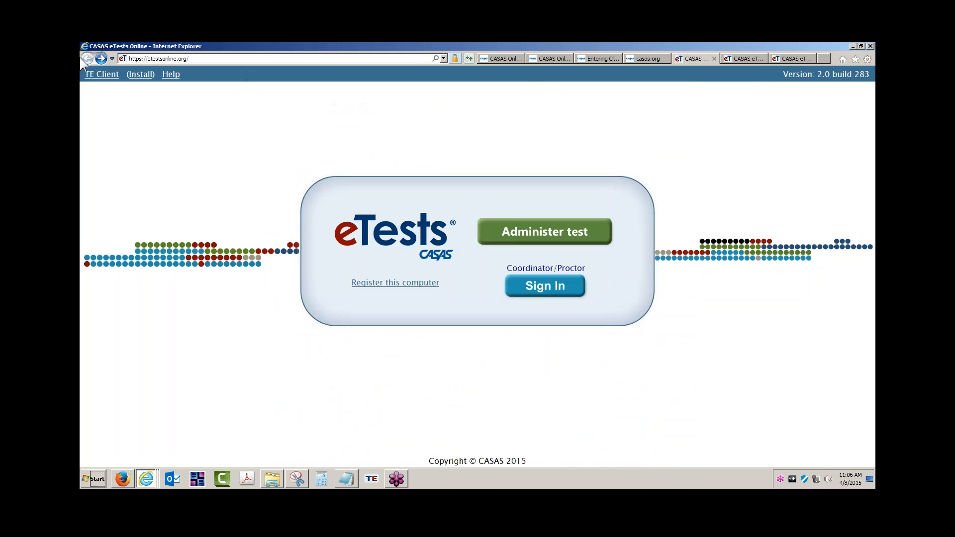
left_click(199, 60)
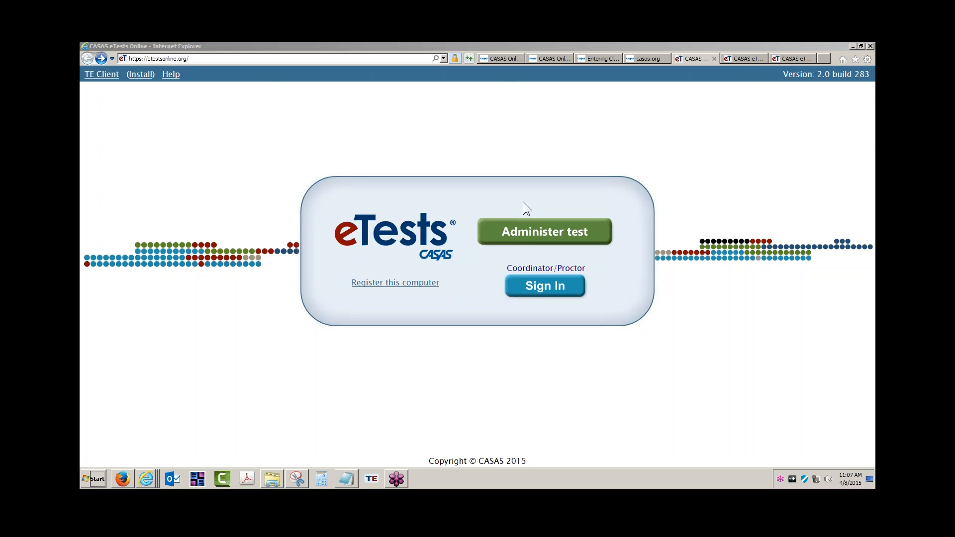
left_click(741, 59)
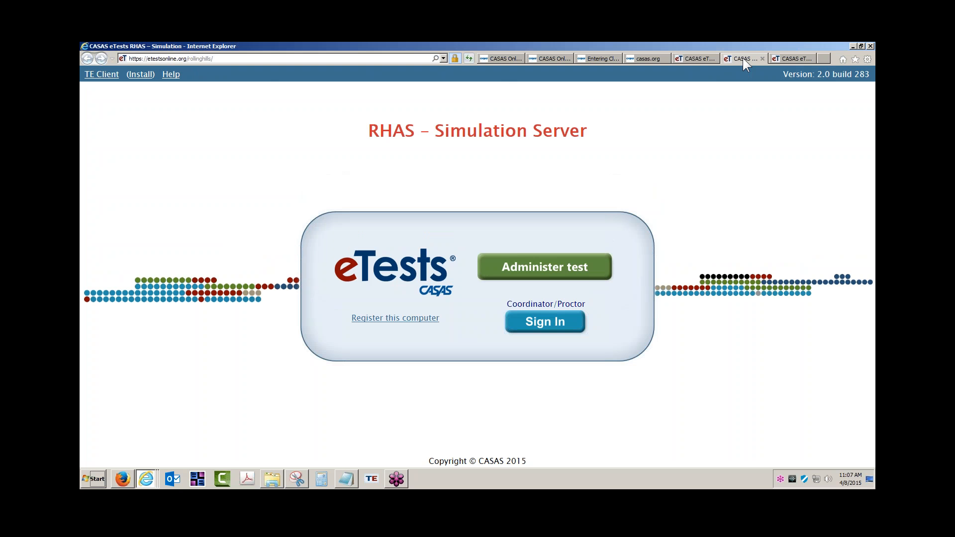
left_click(699, 58)
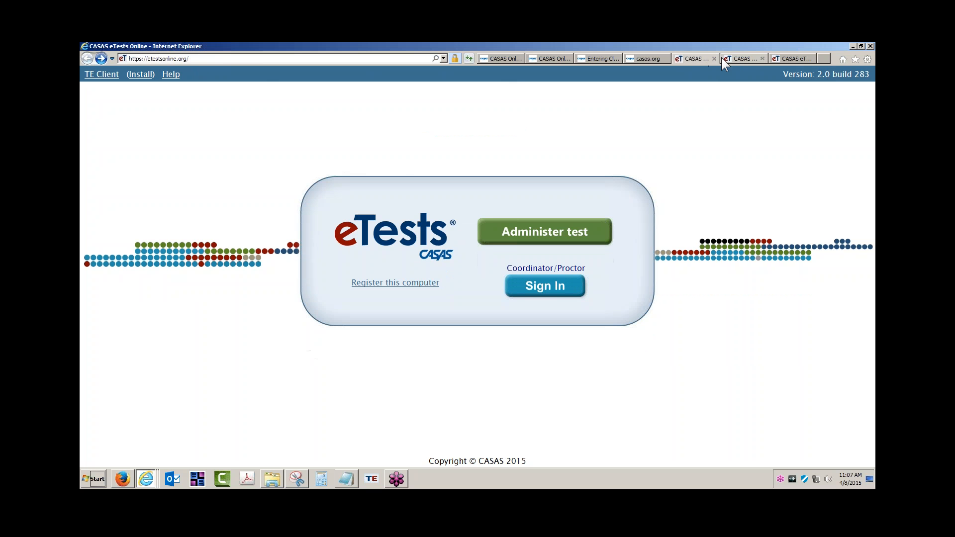
left_click(742, 59)
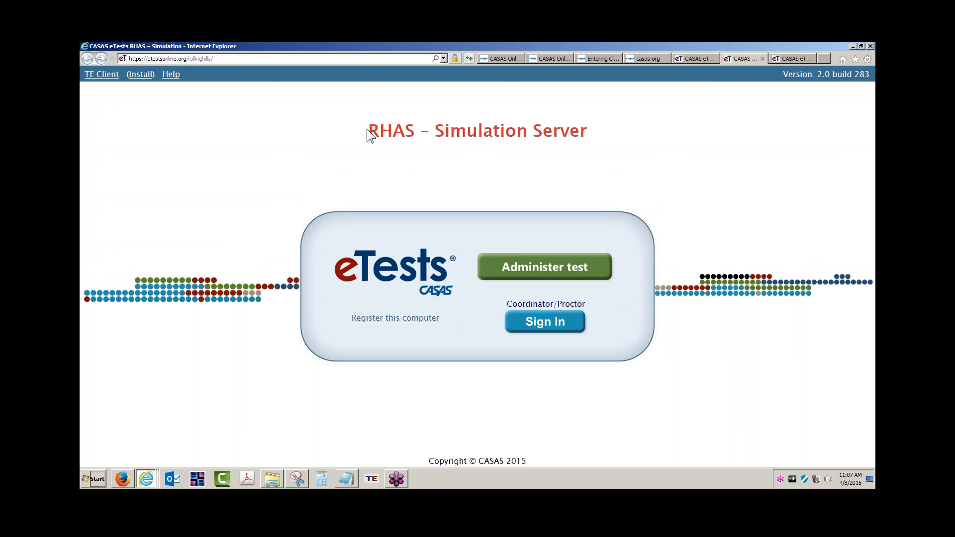
- Highlight "RHAS" in the Simulation Server heading and examine the page's rollinghills web address
left_click_drag(369, 133, 415, 133)
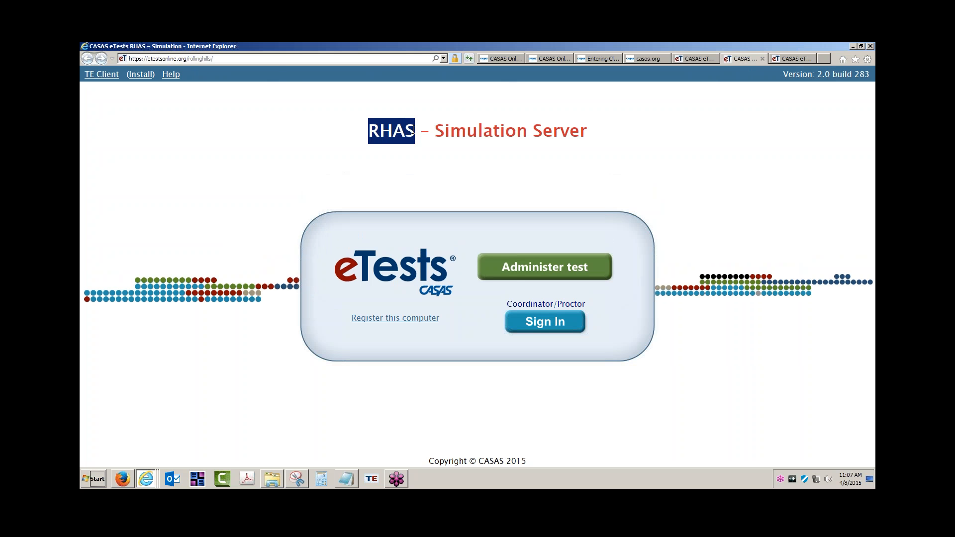
left_click(262, 61)
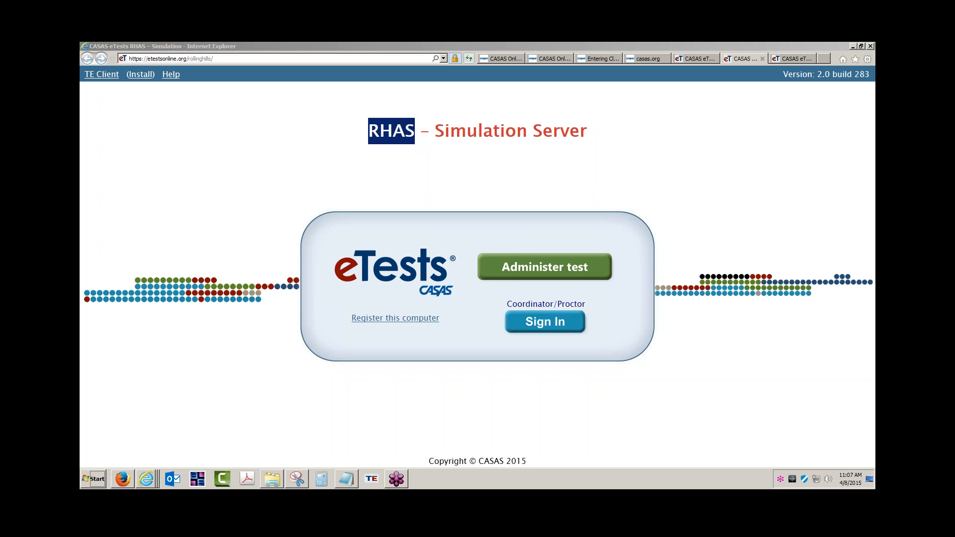
left_click(500, 191)
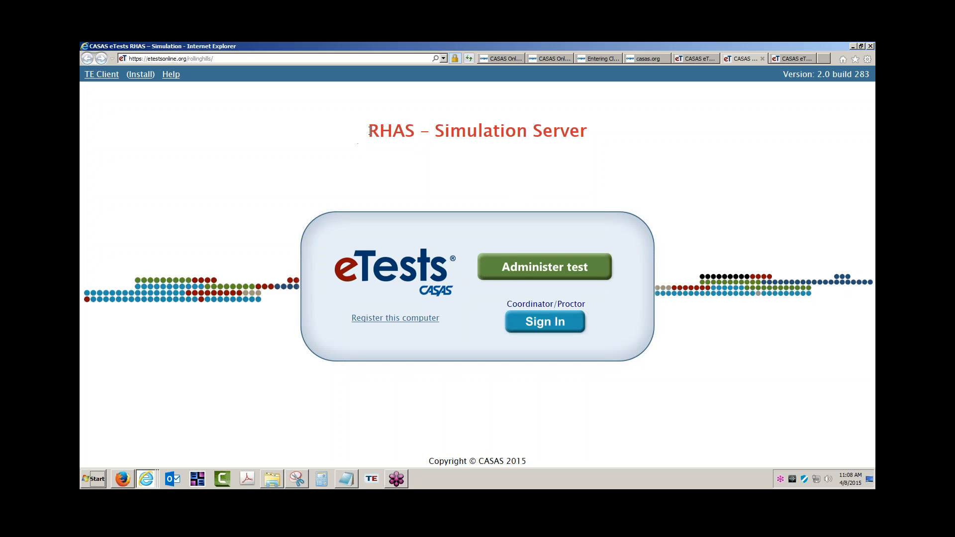
left_click_drag(369, 130, 414, 129)
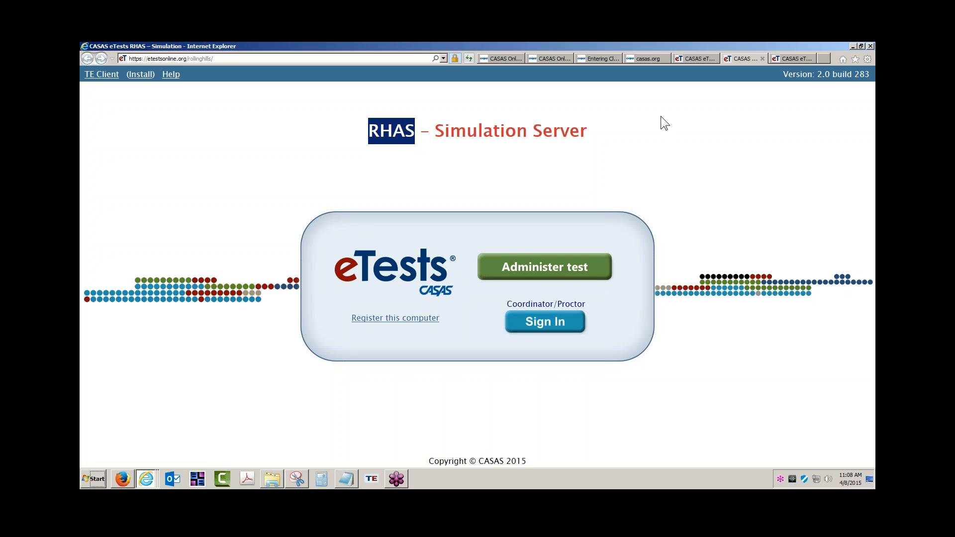
left_click(146, 158)
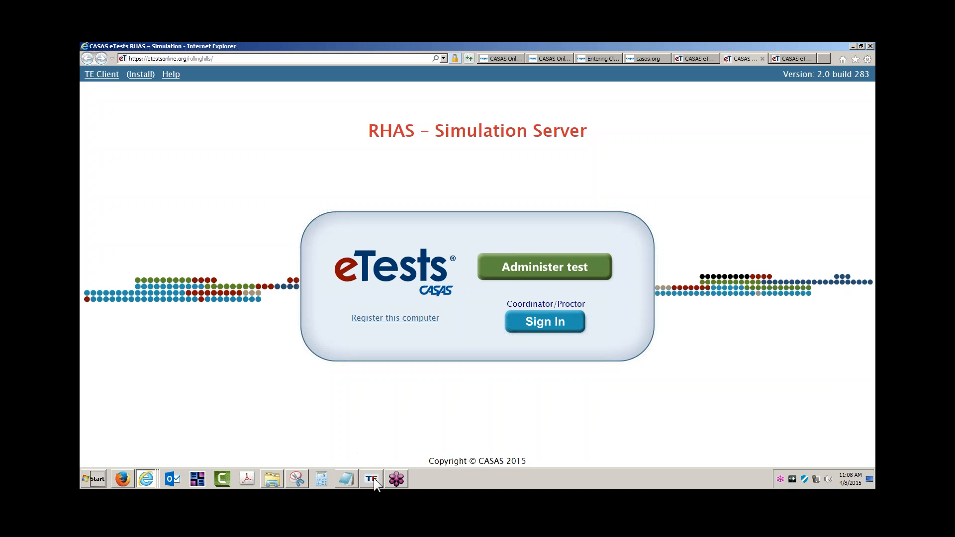
- Launch TOPSpro Enterprise Client v2.0 from the desktop and select eTests Simulation as its server
left_click(870, 478)
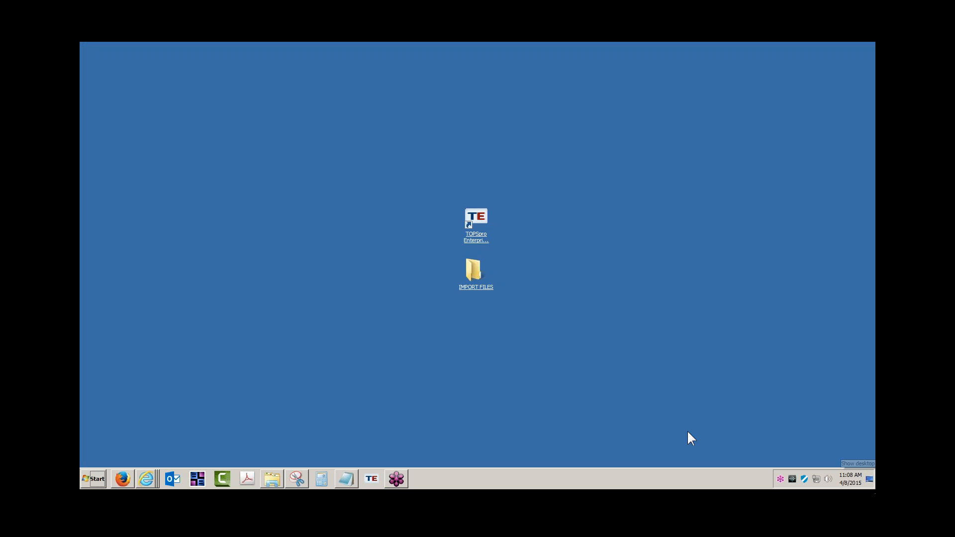
left_click(475, 217)
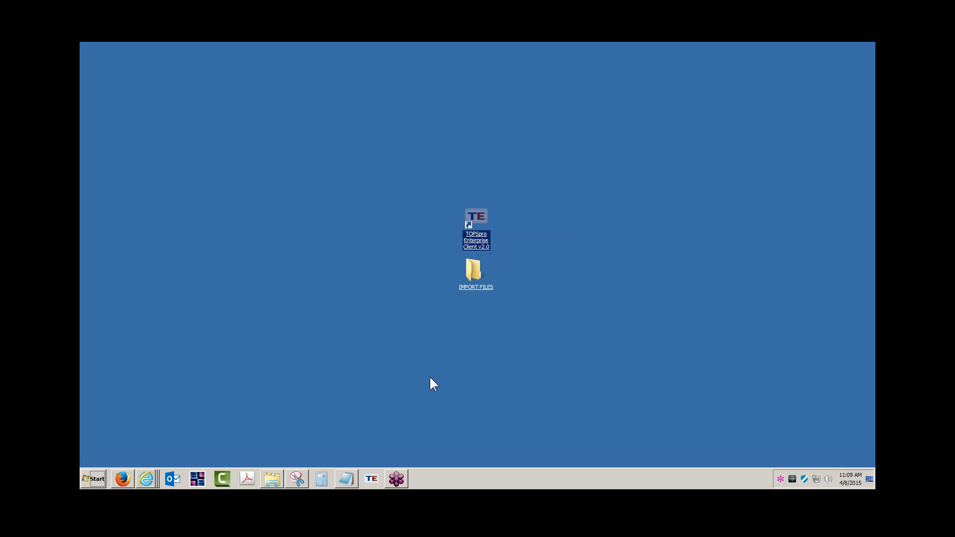
left_click(477, 219)
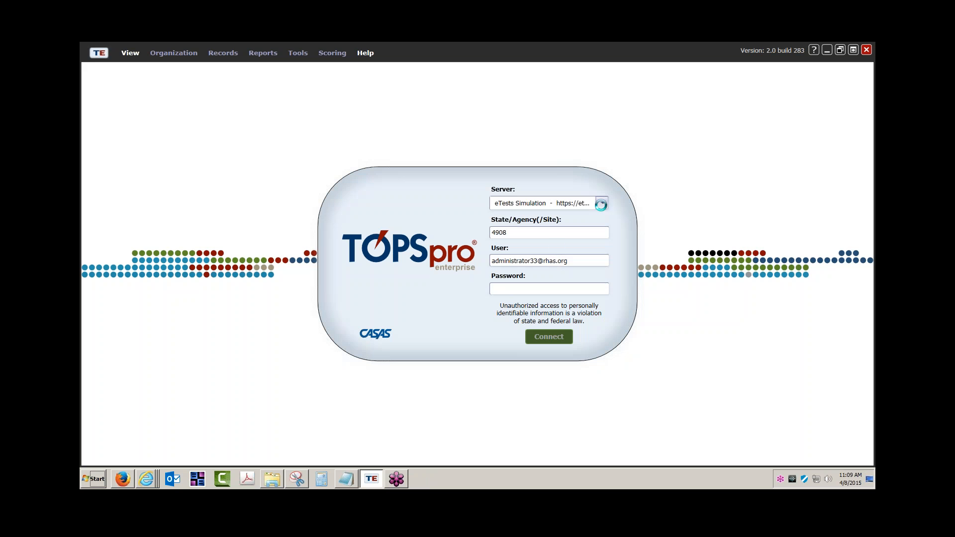
left_click(601, 204)
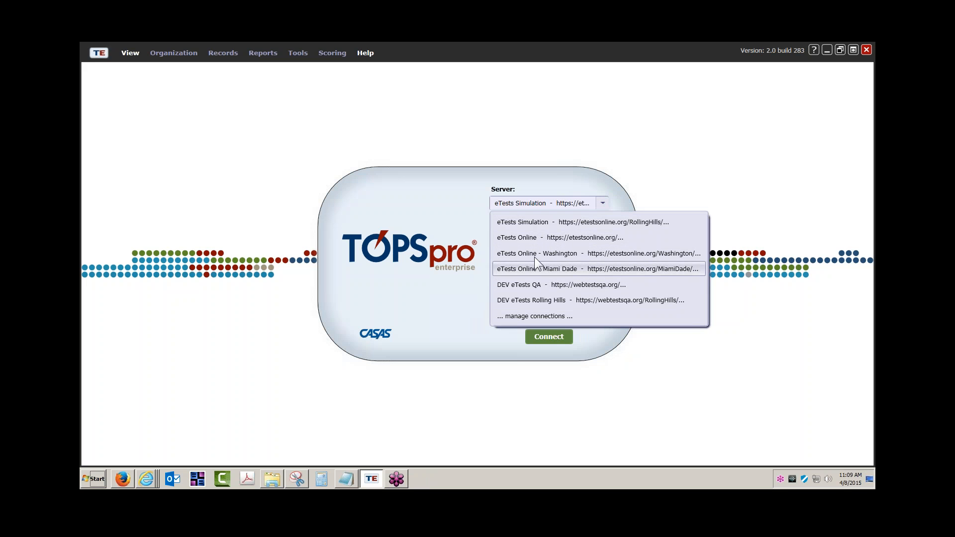
left_click(540, 222)
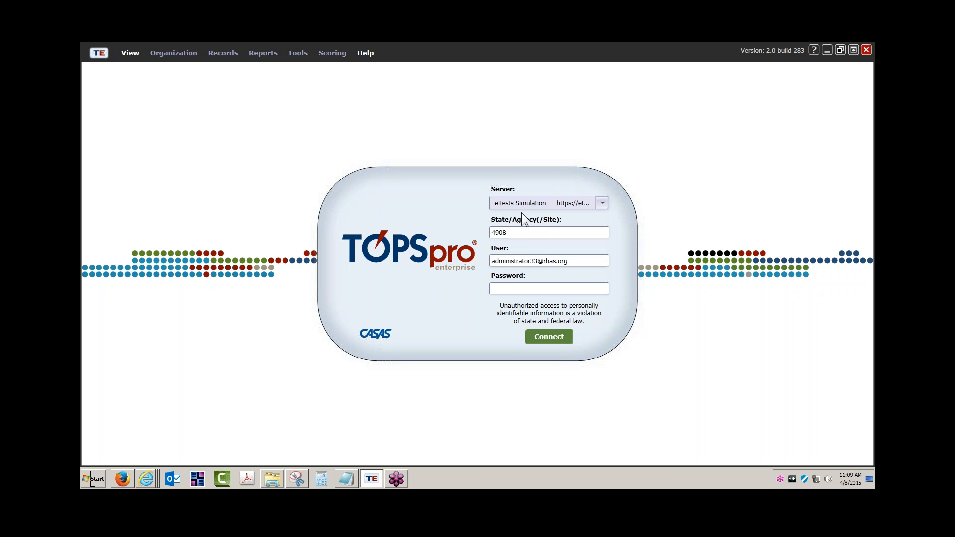
- Enter the administrator account's password and connect to the eTests Simulation server for agency 4908
key("Tab")
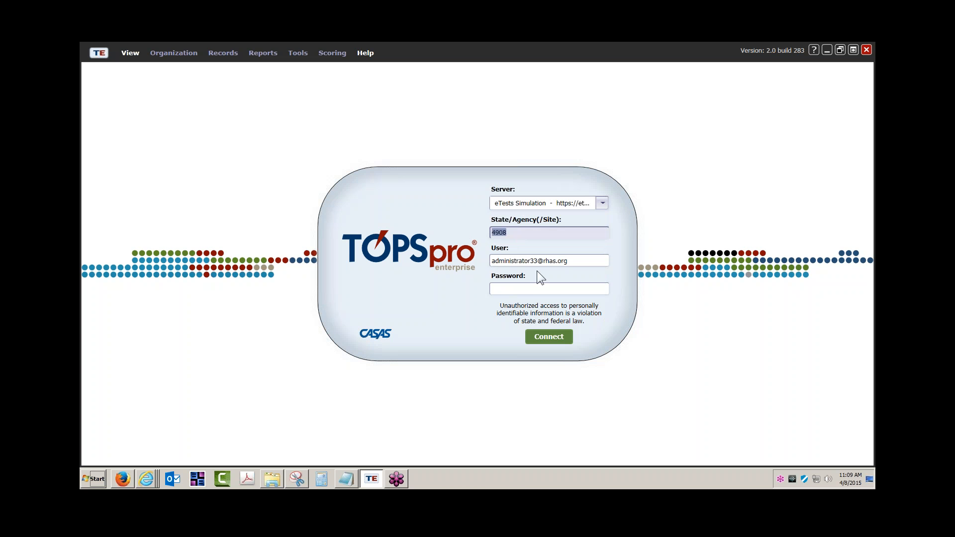
key("Tab")
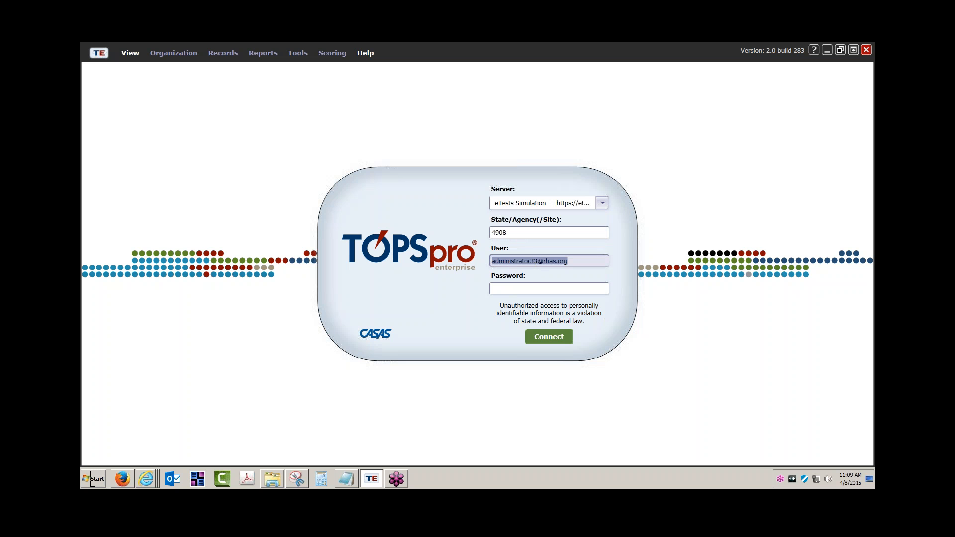
left_click(530, 262)
left_click_drag(529, 262, 465, 259)
left_click(532, 262)
mouse_move(531, 262)
left_mouse_down()
mouse_move(566, 261)
mouse_move(542, 259)
left_mouse_up()
left_click(516, 290)
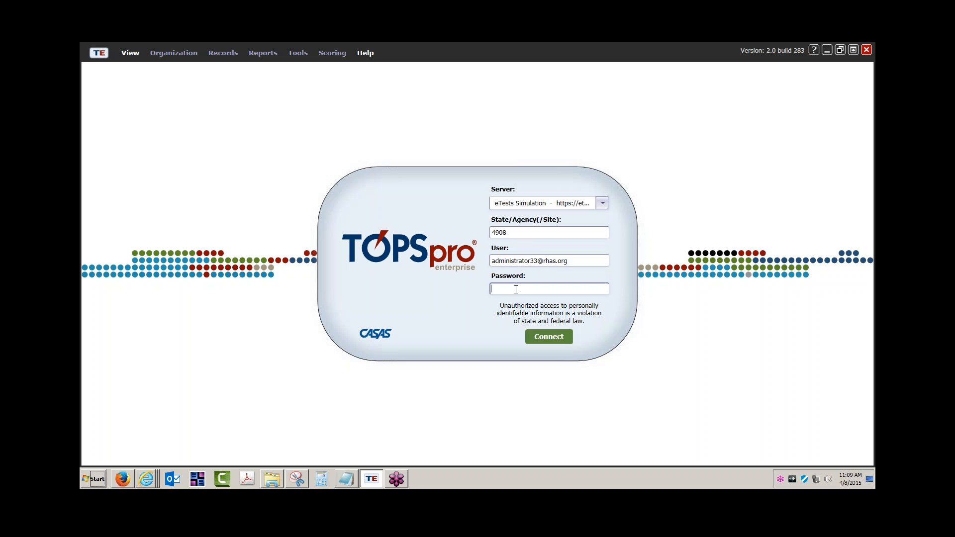
type("*****")
left_click(550, 340)
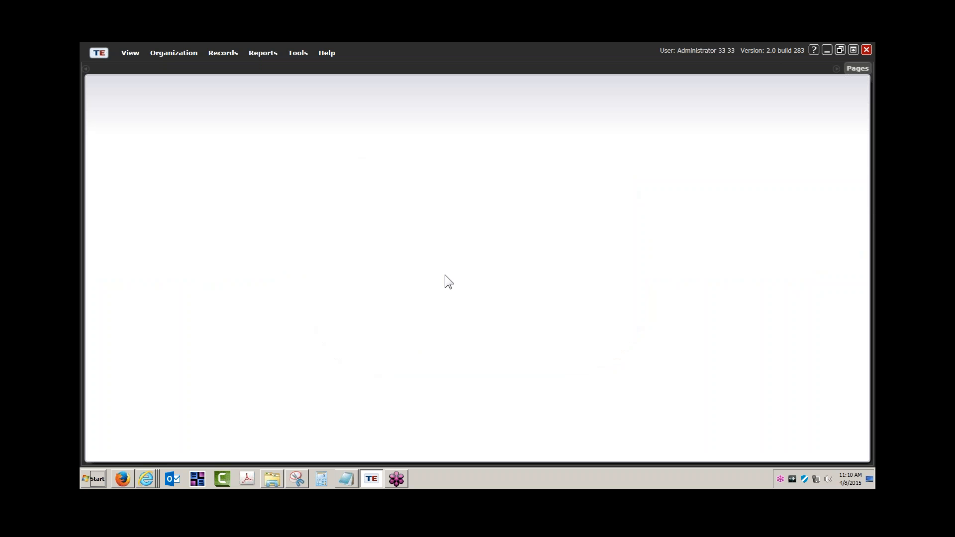
- Check which class options the administrator account offers under Organization, and disconnect from the server
left_click(183, 55)
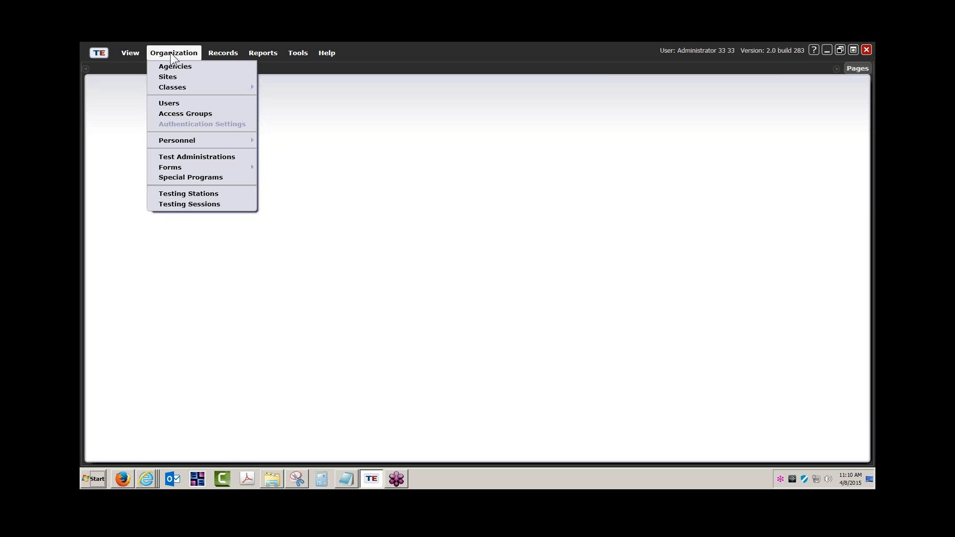
mouse_move(180, 88)
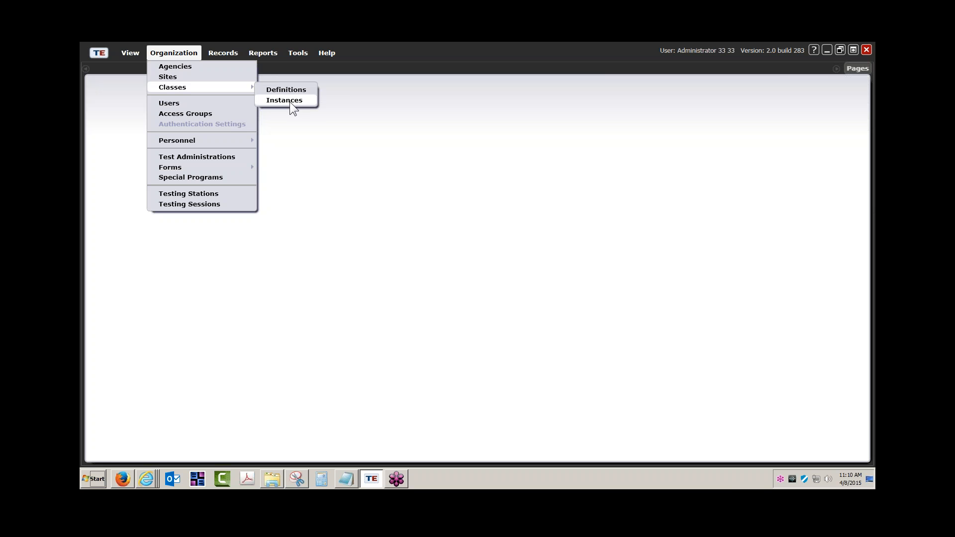
left_click(102, 55)
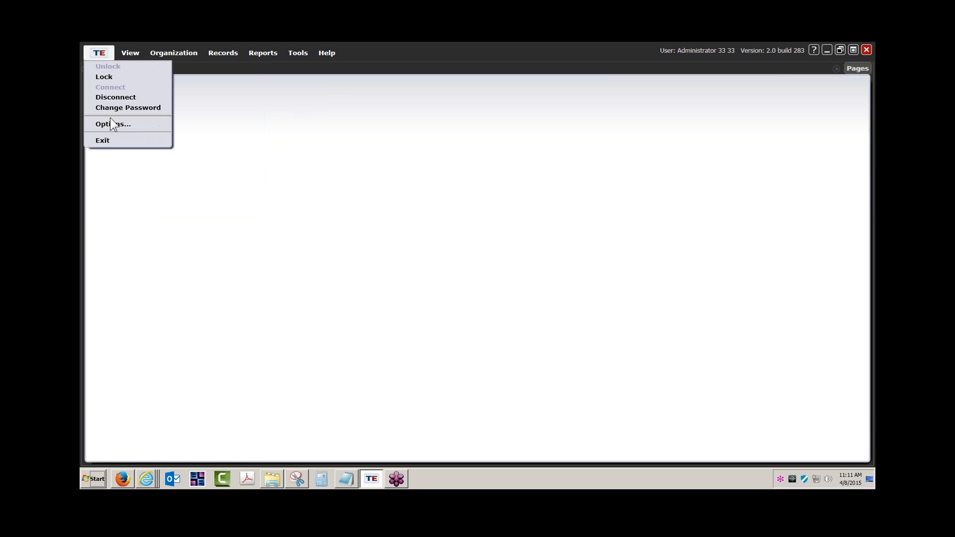
left_click(113, 97)
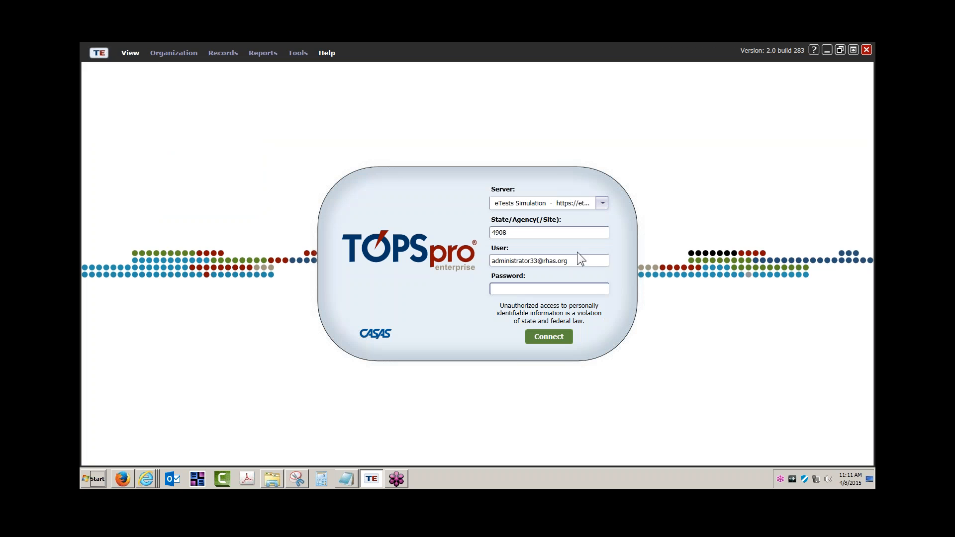
- Replace "administrator" with "teacher" in the user login, enter the account password and connect to the server
left_click(560, 261)
left_click_drag(531, 262, 416, 258)
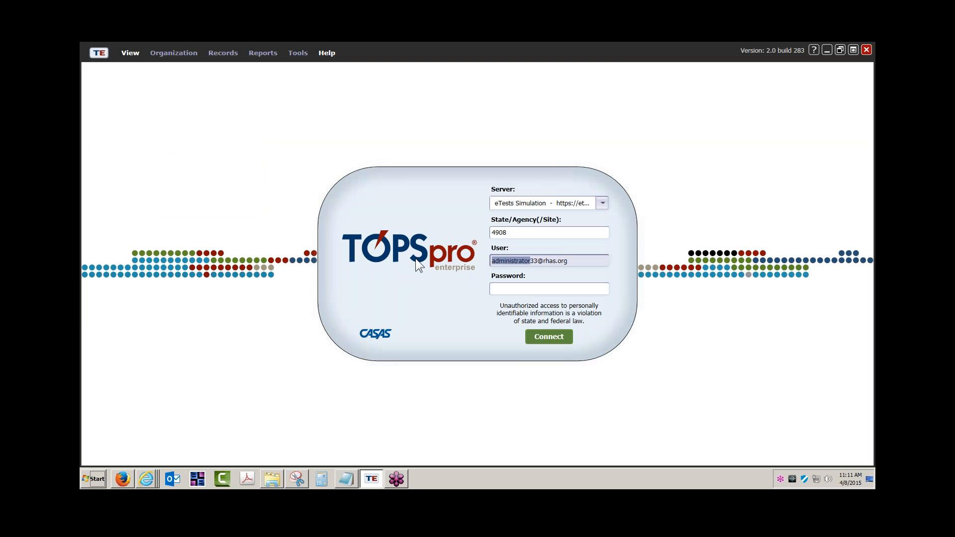
type("teacher")
key("Tab")
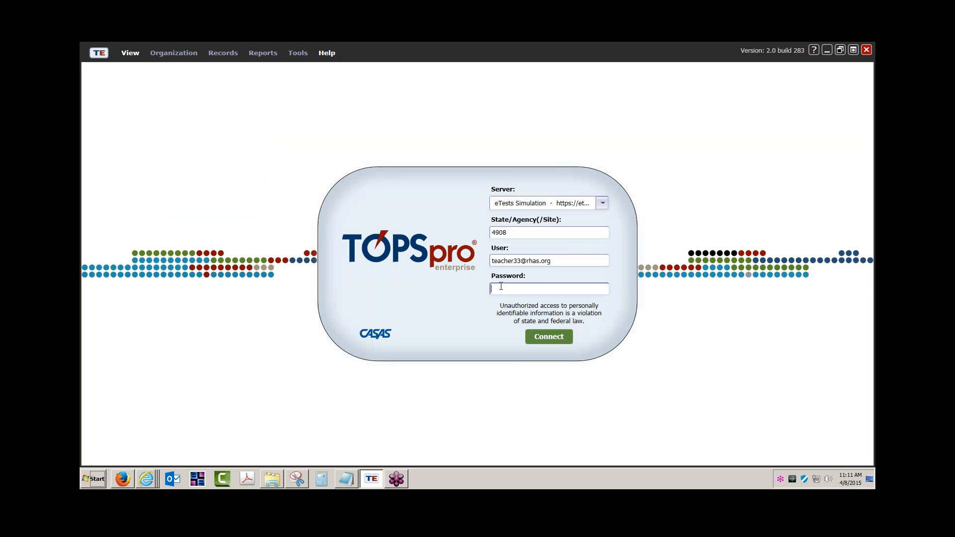
type("*******")
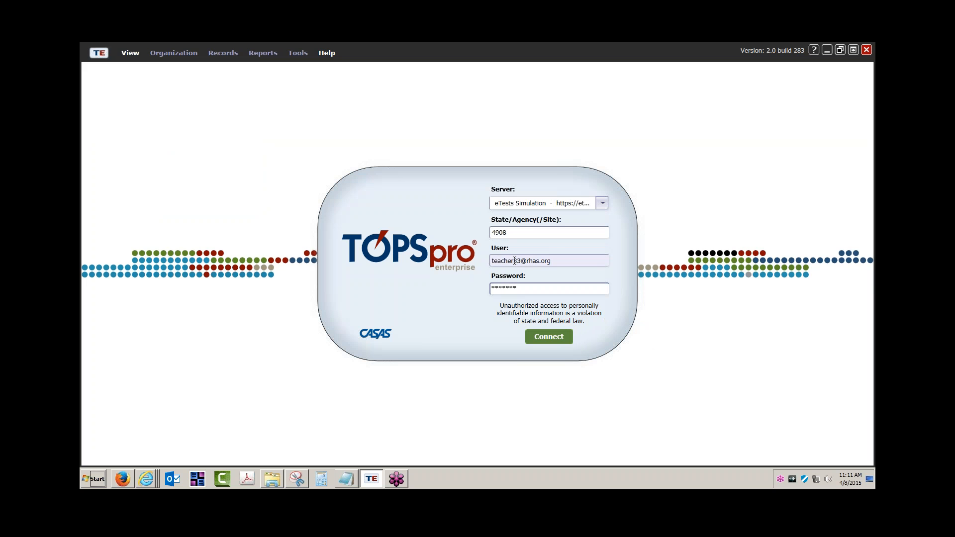
left_click(551, 337)
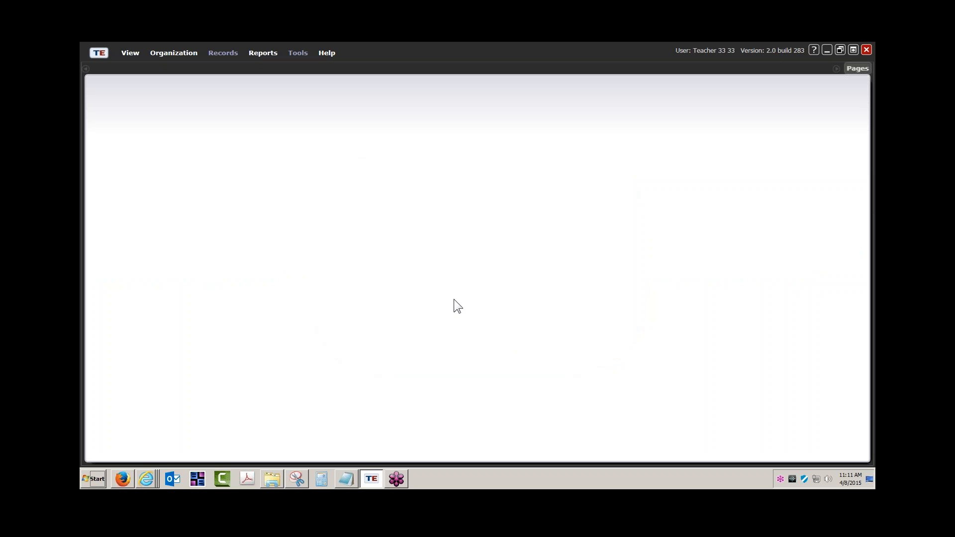
- Open the organization's list of class instances from the teacher account
left_click(175, 53)
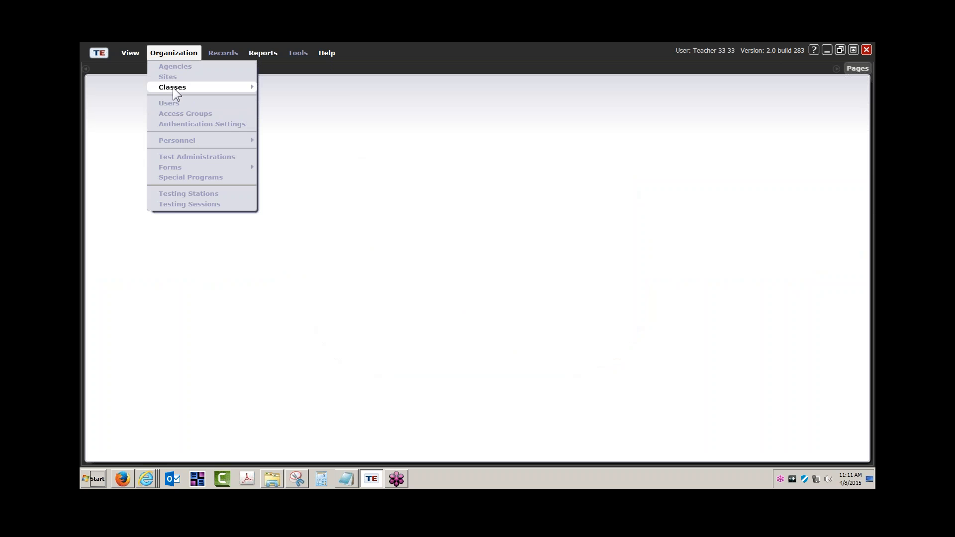
mouse_move(172, 87)
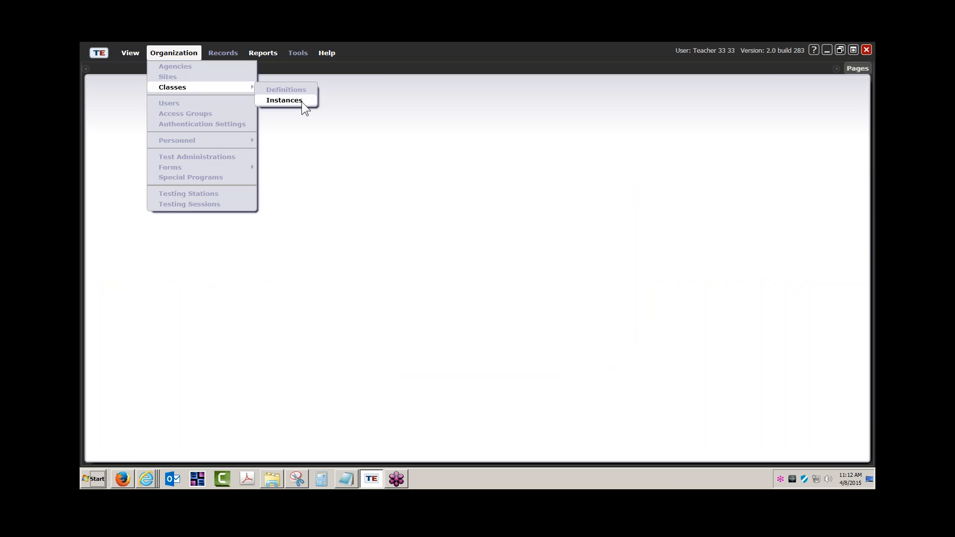
left_click(301, 102)
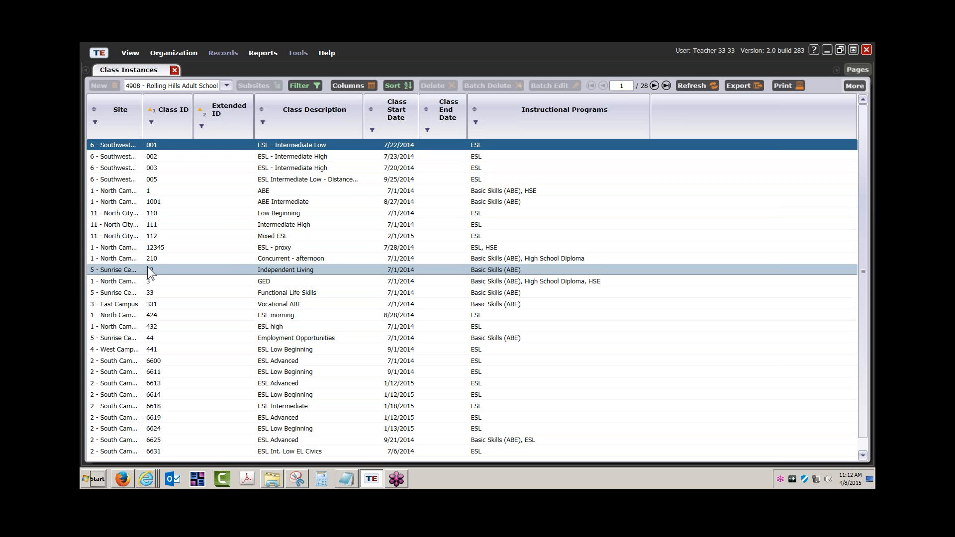
- Examine the filter options of the Class ID, Class Description and Site columns in the class instances list
left_click(152, 121)
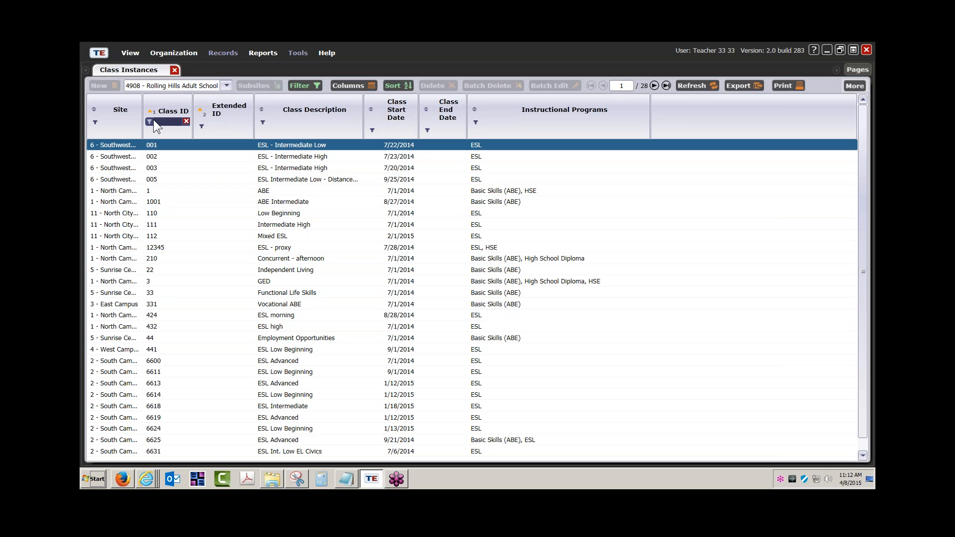
left_click(152, 122)
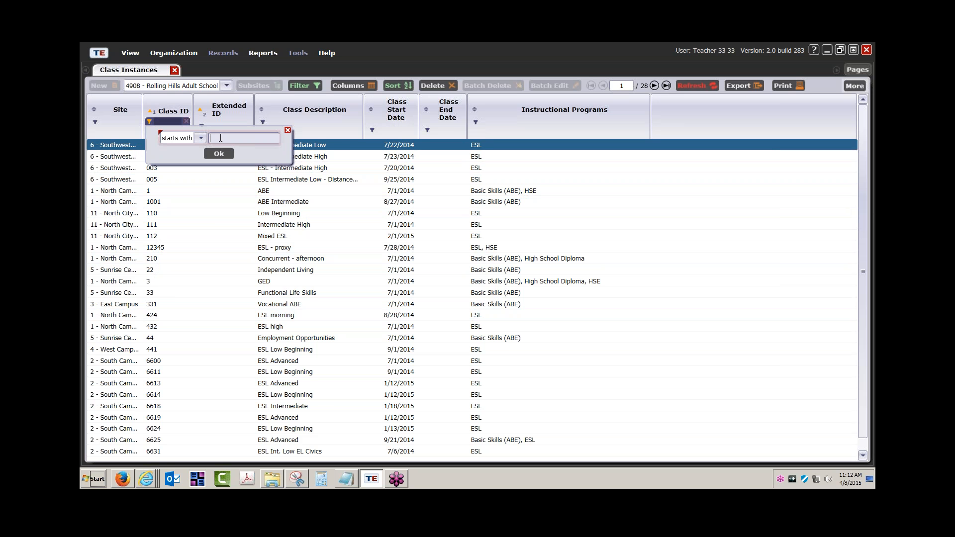
left_click(288, 130)
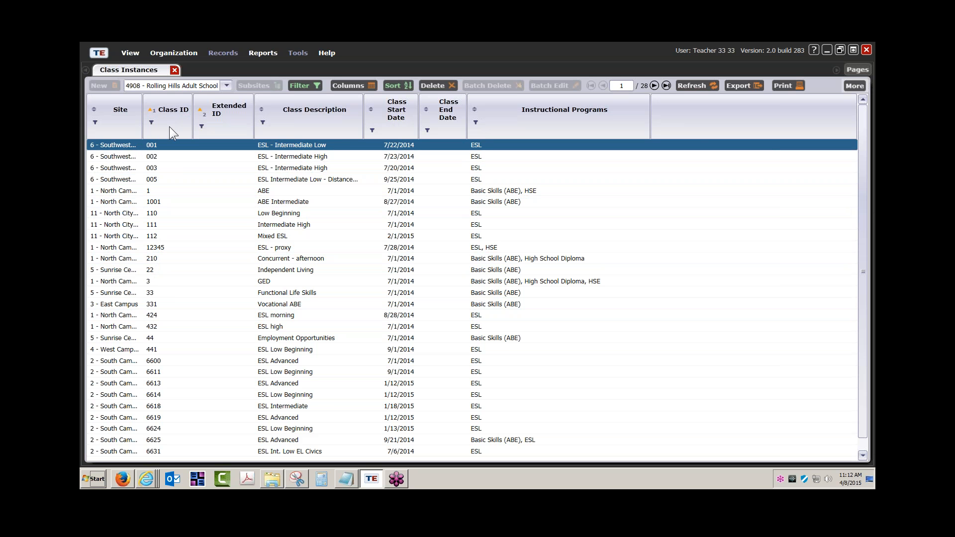
left_click(261, 123)
left_click(262, 123)
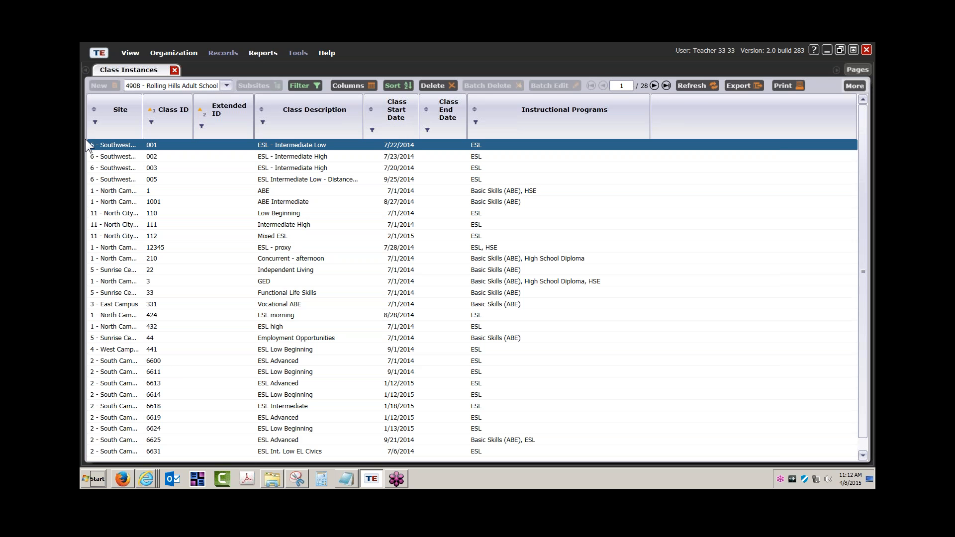
left_click(94, 121)
left_click(95, 121)
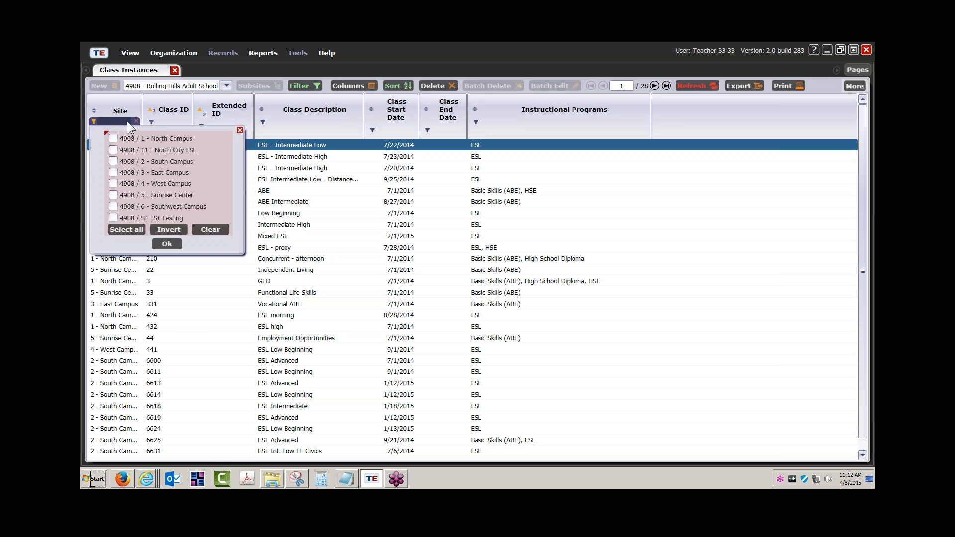
- Sort the class instances by site and limit them to 2 - South Campus, widening the Site column to fit its names
left_click(129, 107)
left_click(227, 85)
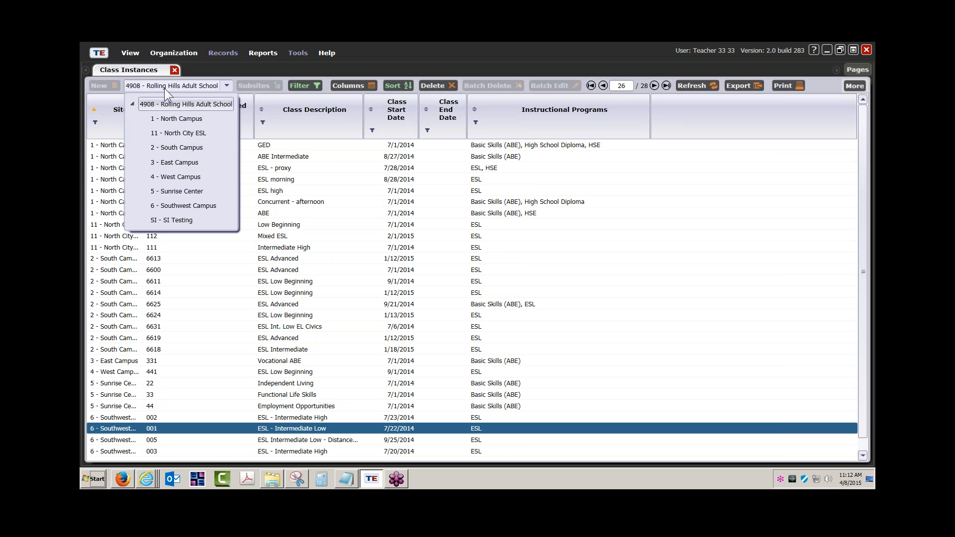
left_click(178, 149)
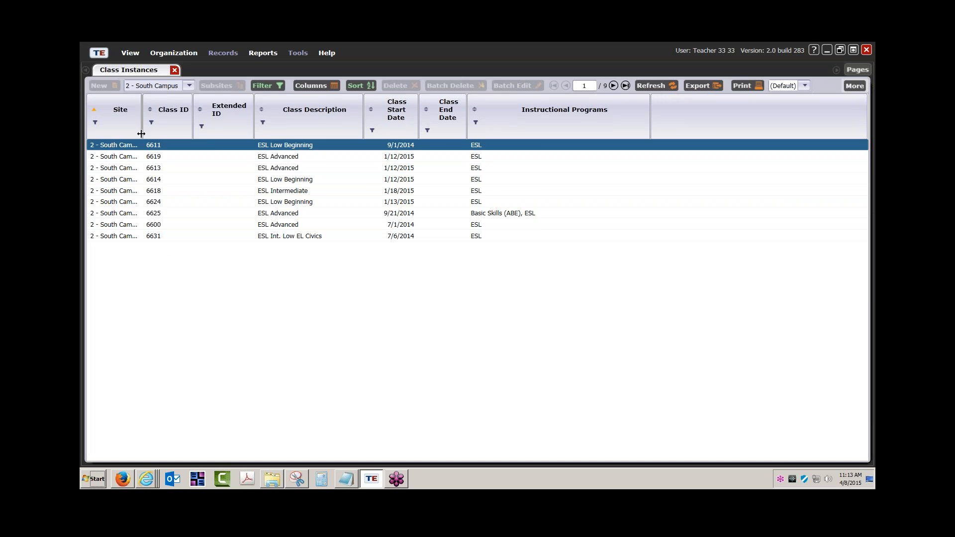
left_click_drag(142, 135, 202, 135)
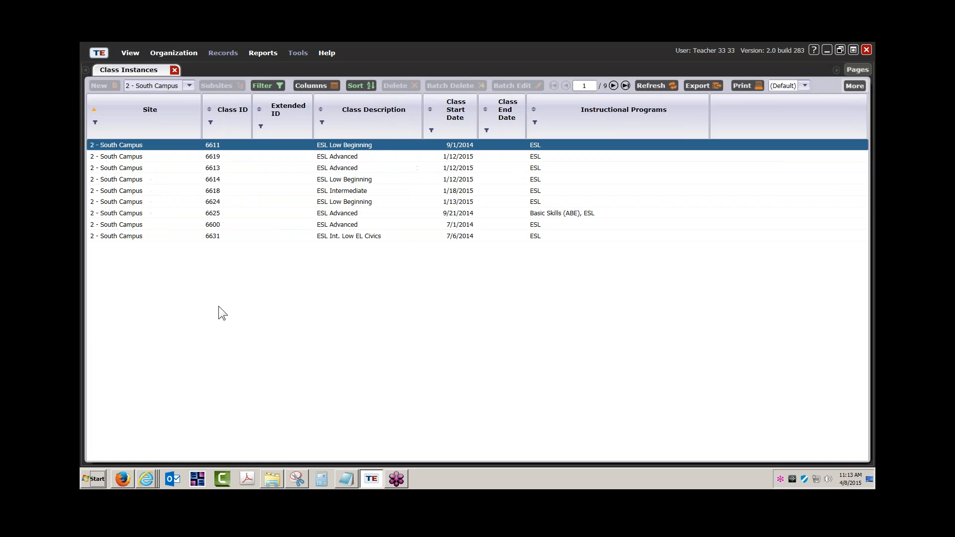
- Open class instance 6613 - ESL Advanced and start a new record in its Class Enrollments
double_click(333, 168)
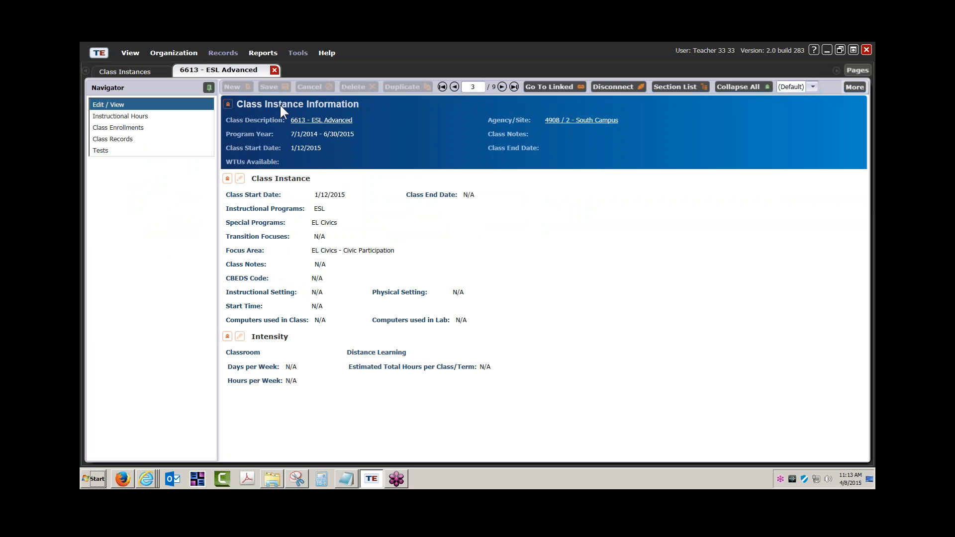
left_click(122, 129)
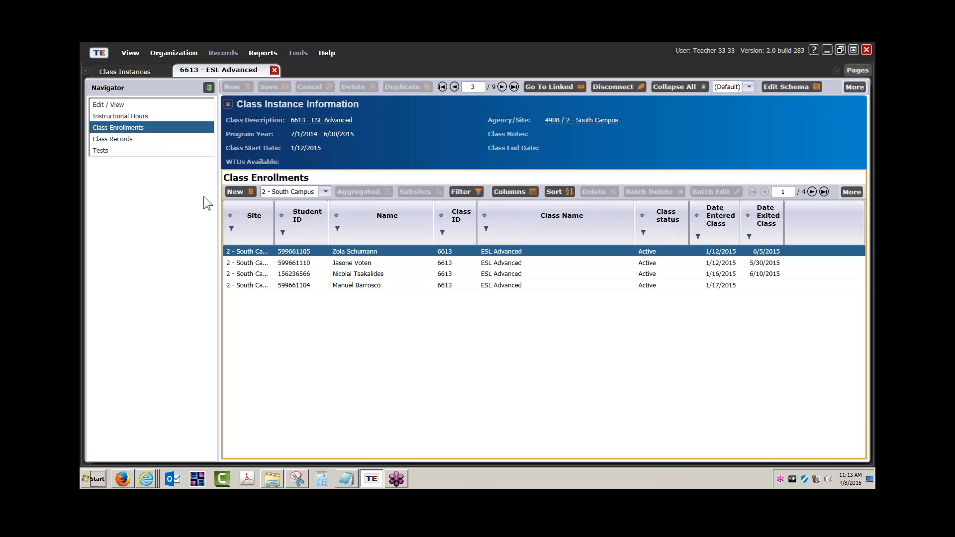
left_click(234, 192)
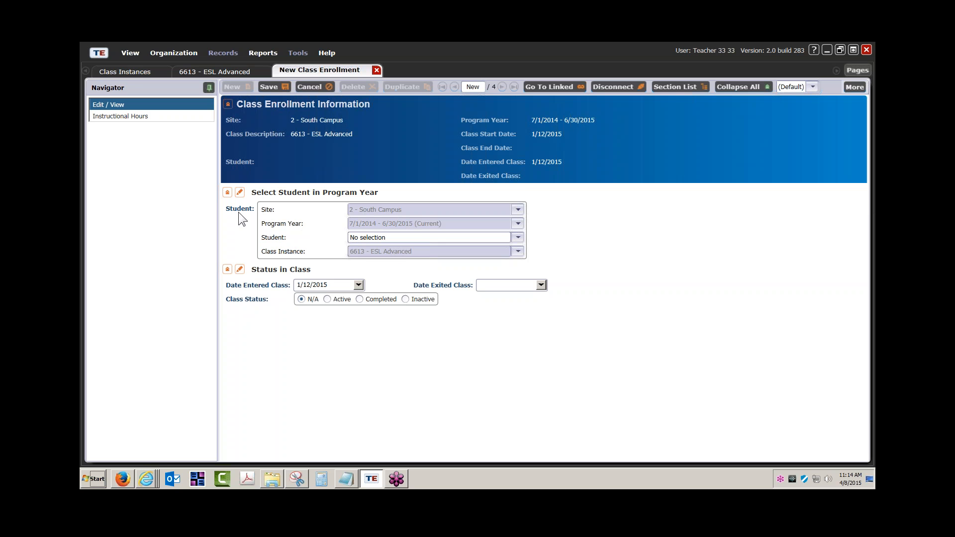
- Open the full student lister for the new enrollment and select the first, fourth and seventh students together
left_click(515, 237)
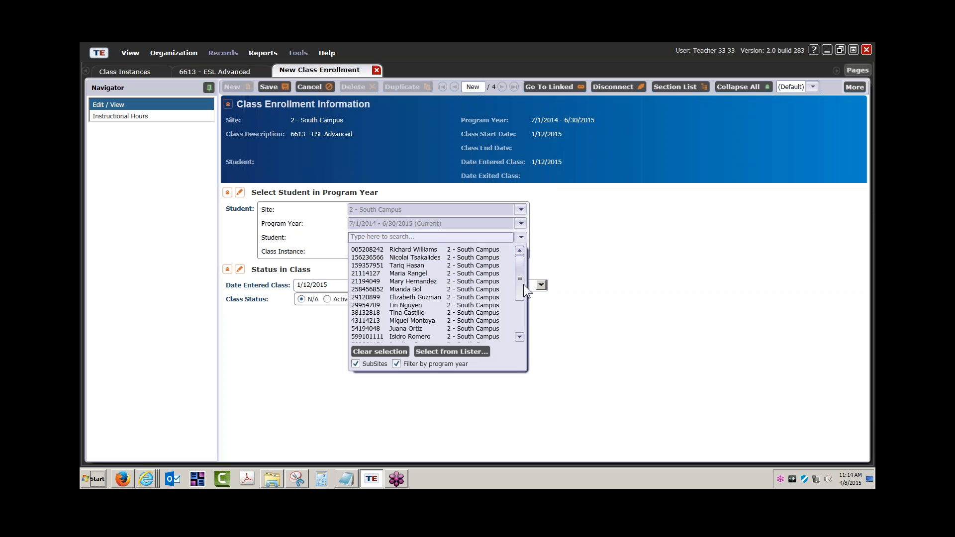
left_click_drag(523, 285, 516, 319)
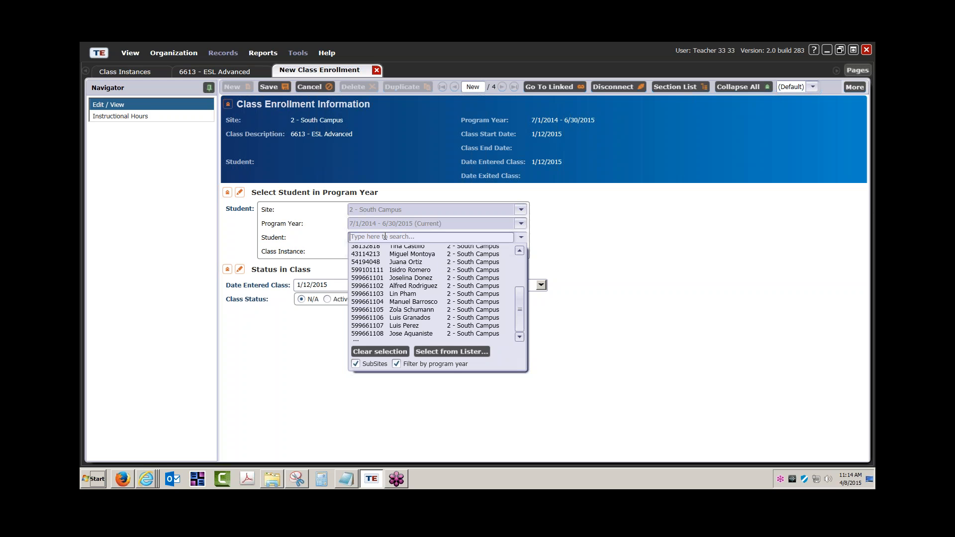
left_click(459, 351)
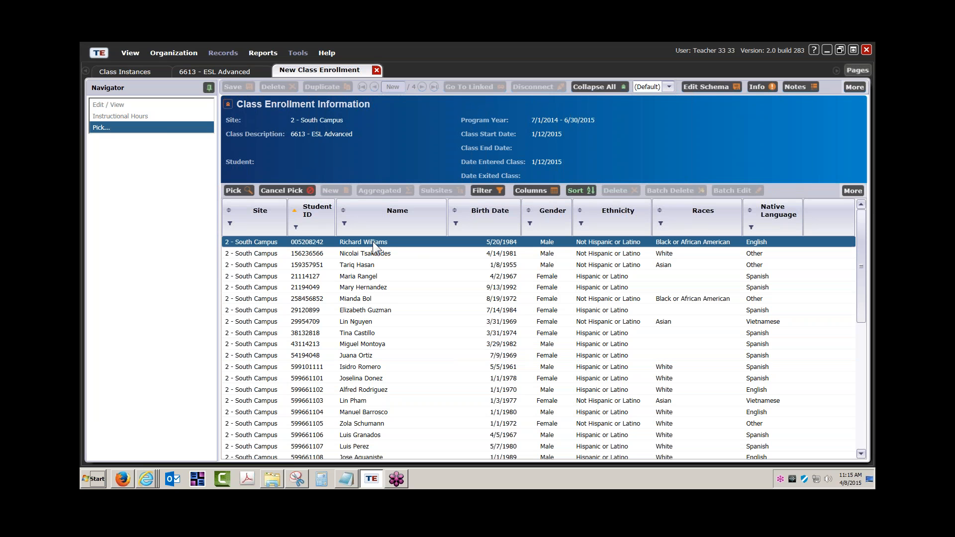
left_click(376, 276, "ctrl")
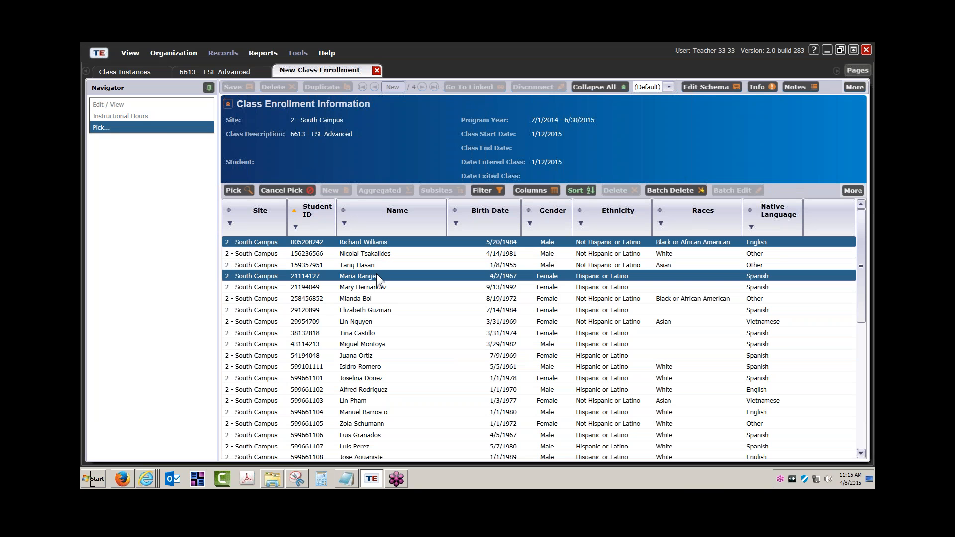
left_click(393, 309, "ctrl")
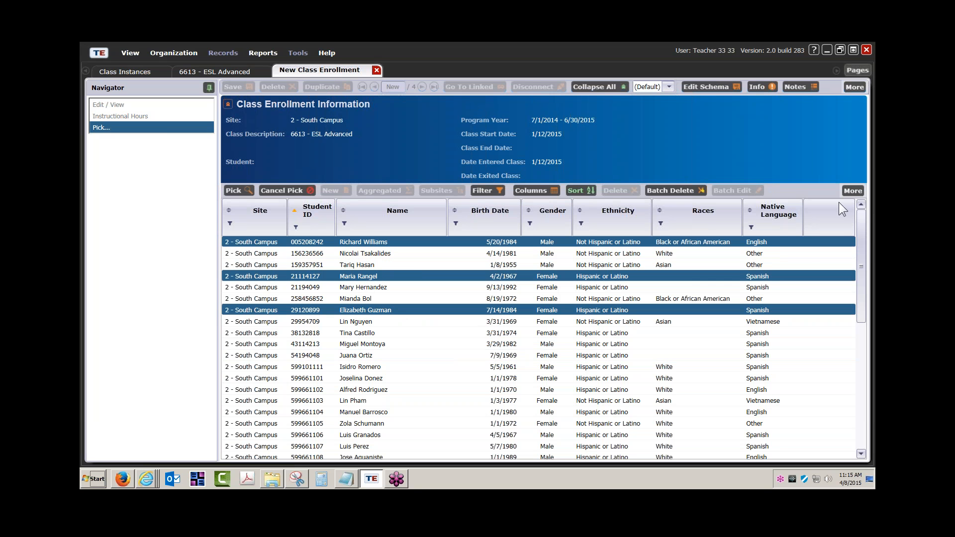
- Batch insert the selected students with the Student in Class option into 6613 - ESL Advanced, keeping the 4/8/2015 student start date
left_click(852, 189)
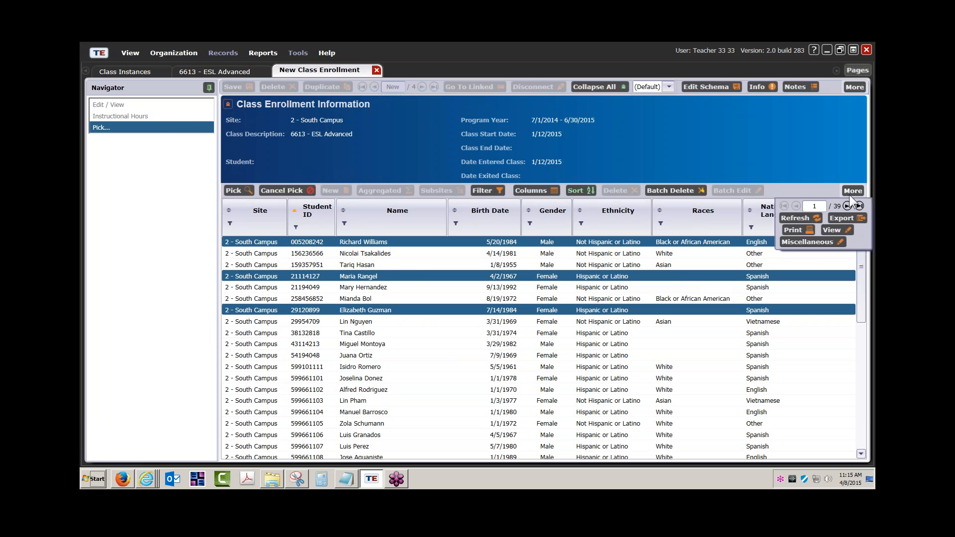
left_click(797, 239)
left_click(805, 251)
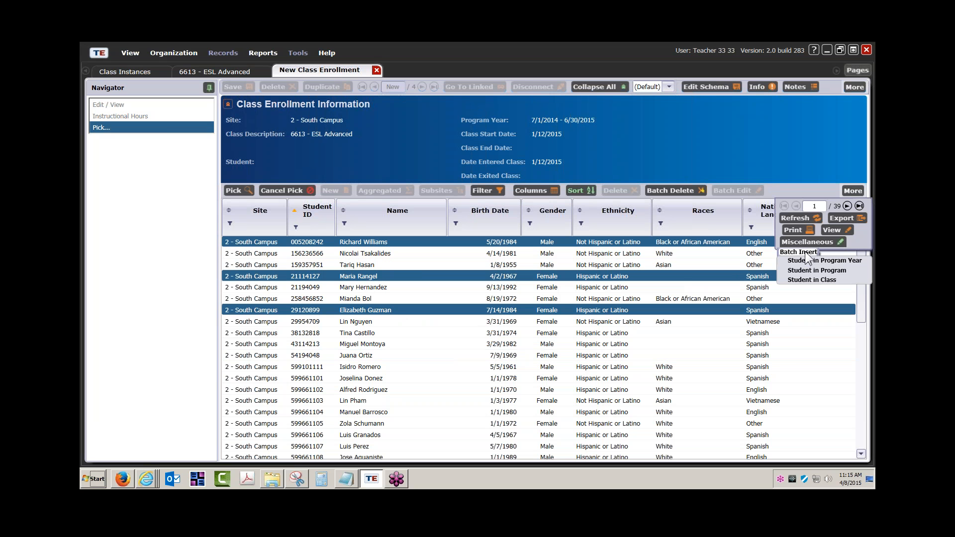
left_click(803, 280)
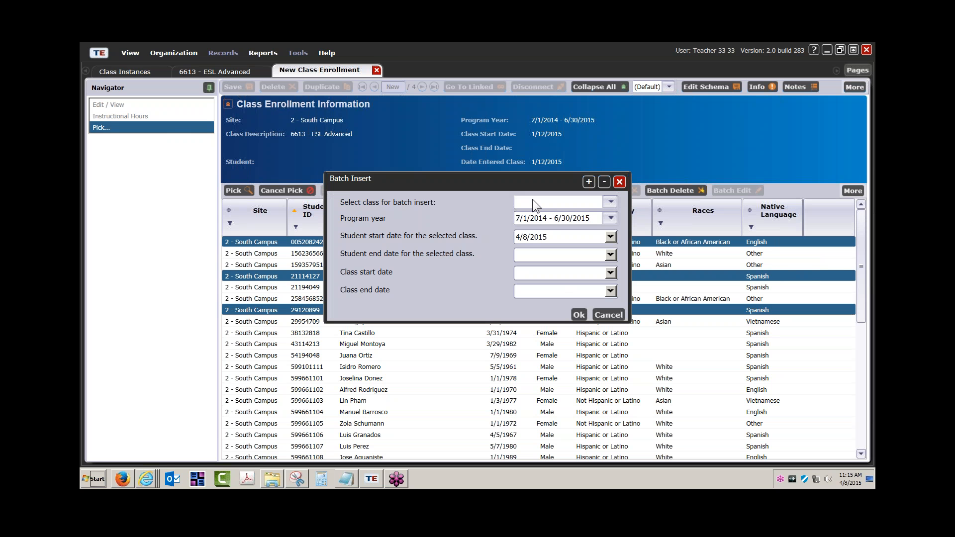
left_click(610, 201)
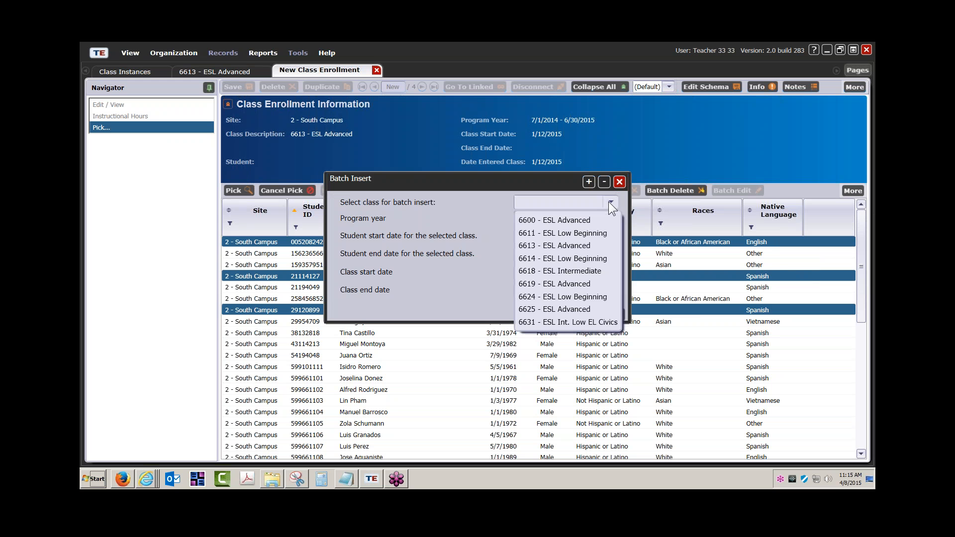
left_click(565, 244)
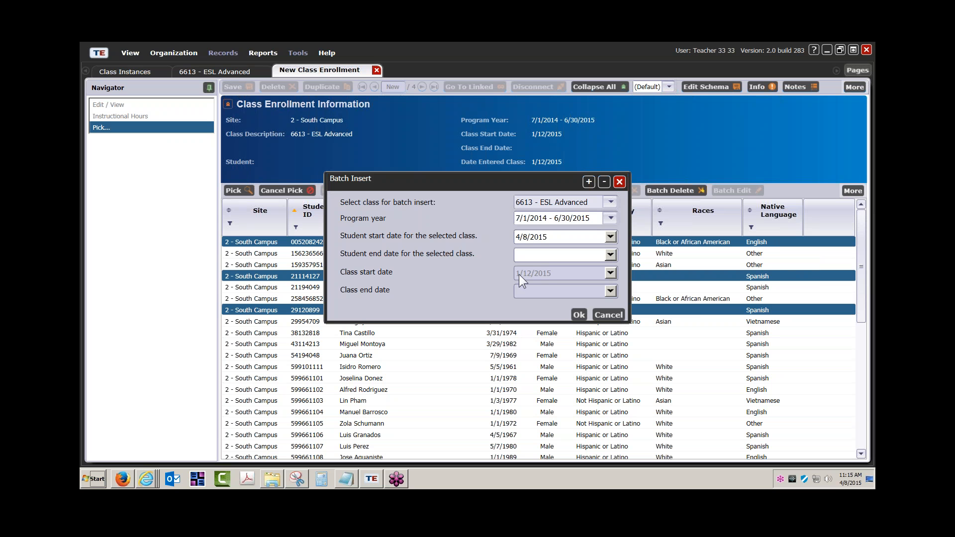
left_click(579, 314)
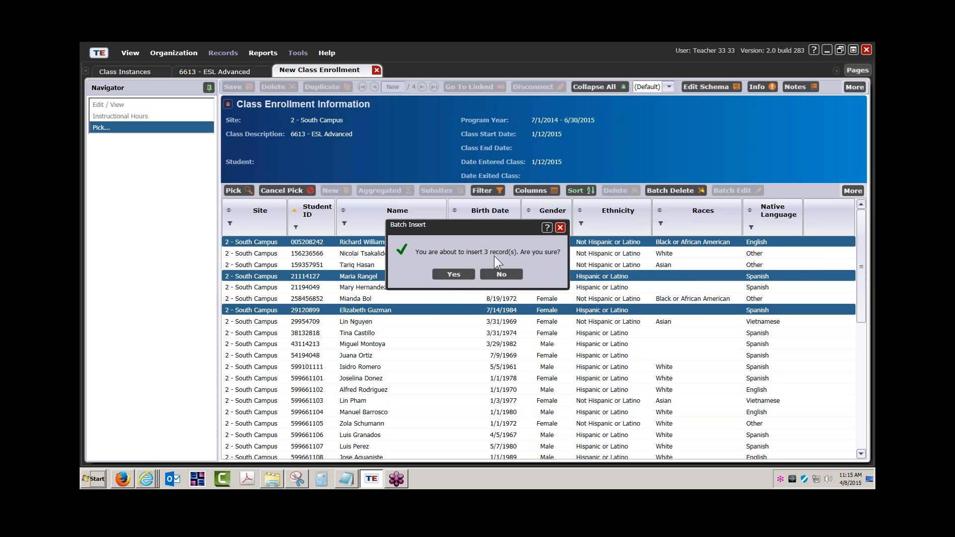
left_click(454, 274)
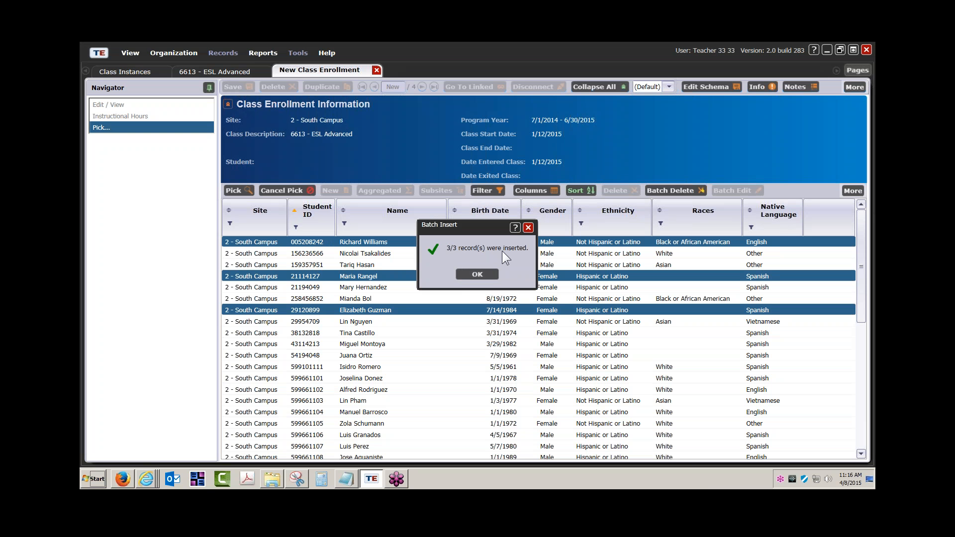
left_click(477, 274)
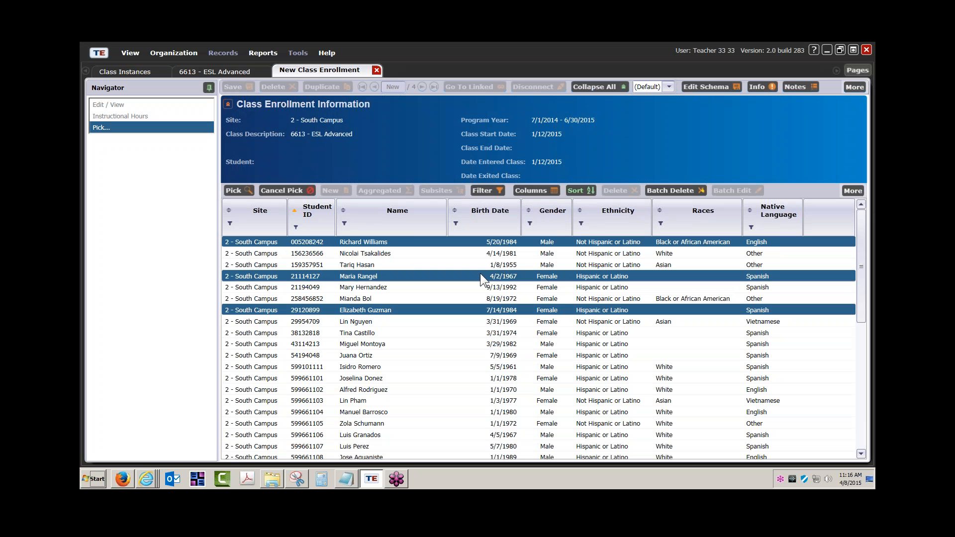
- Cancel the student pick, discard the blank new enrollment, and refresh the class enrollments list
left_click(287, 190)
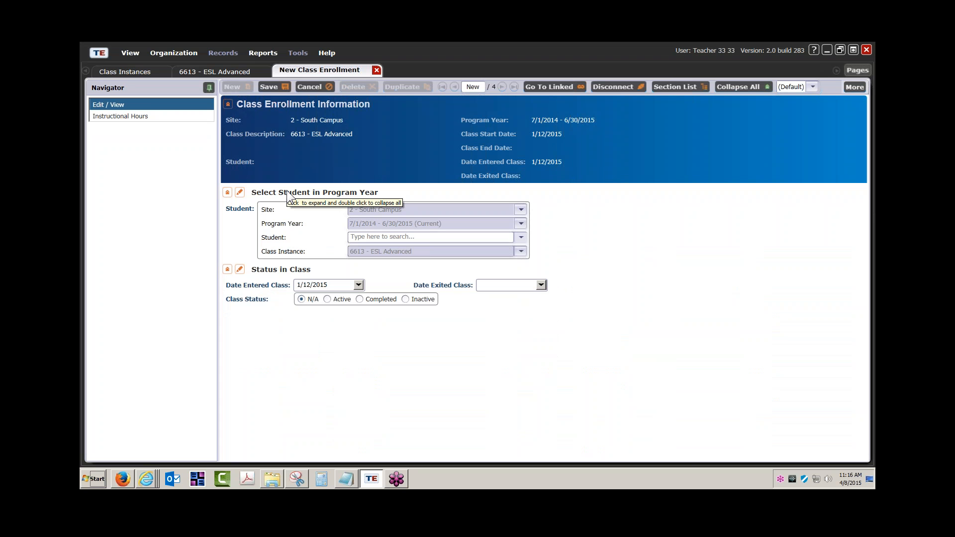
left_click(377, 70)
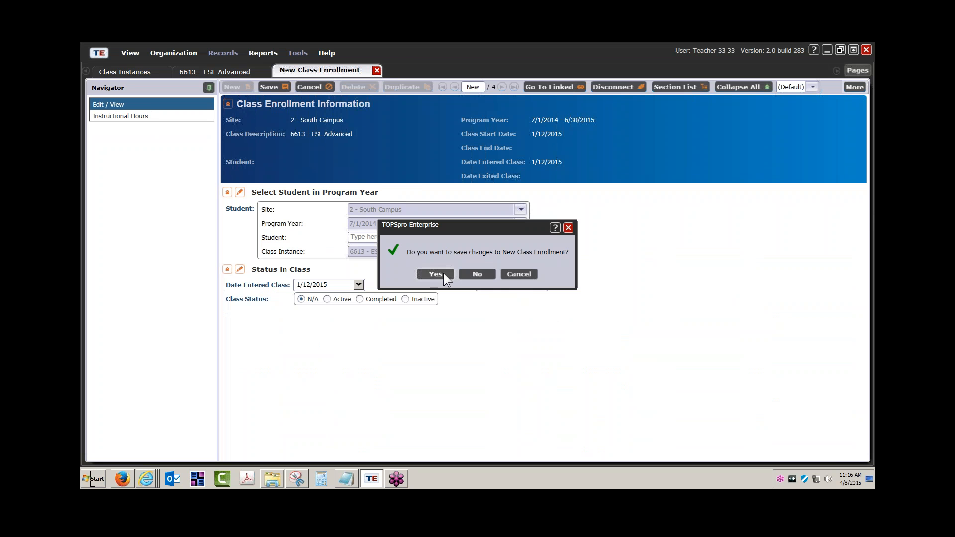
left_click(467, 273)
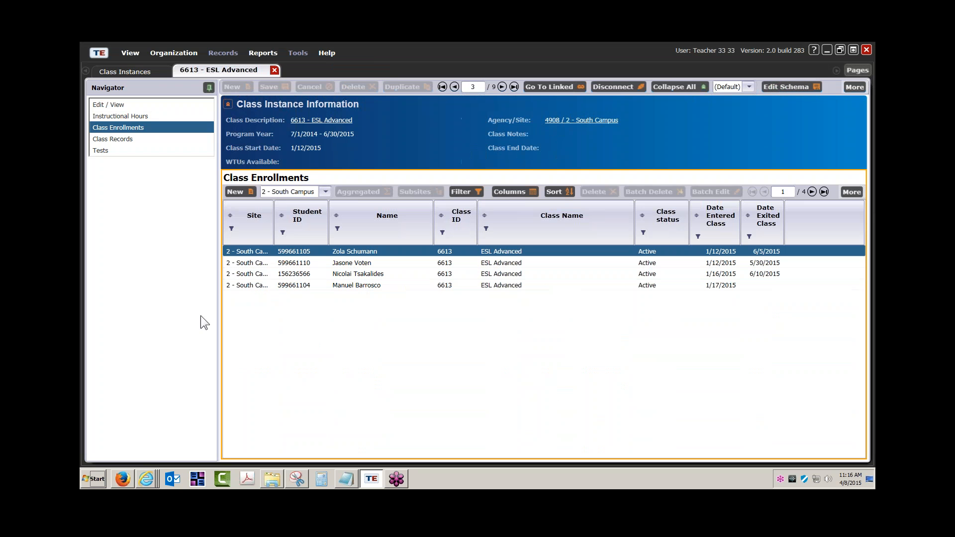
left_click(852, 192)
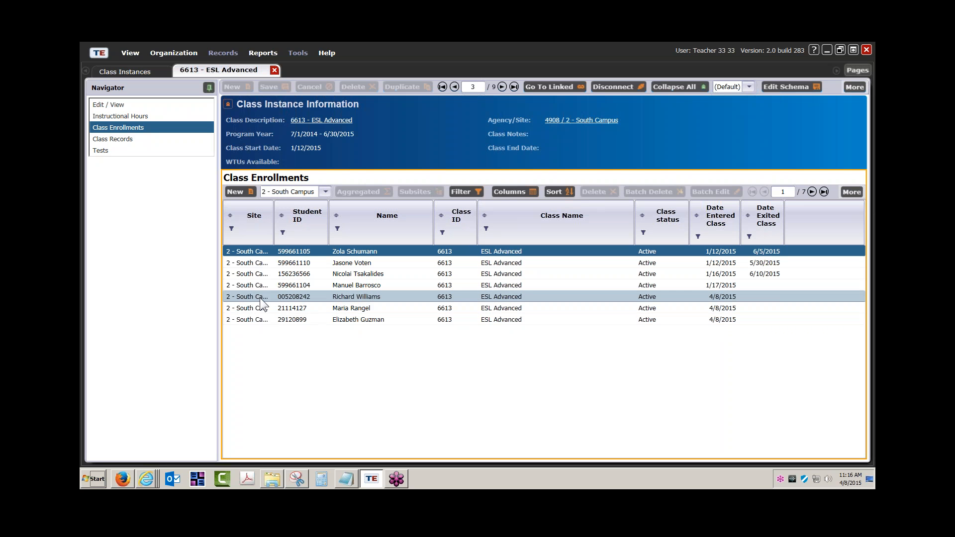
- Start another new class enrollment and choose the third listed student by searching for the first name
left_click(237, 191)
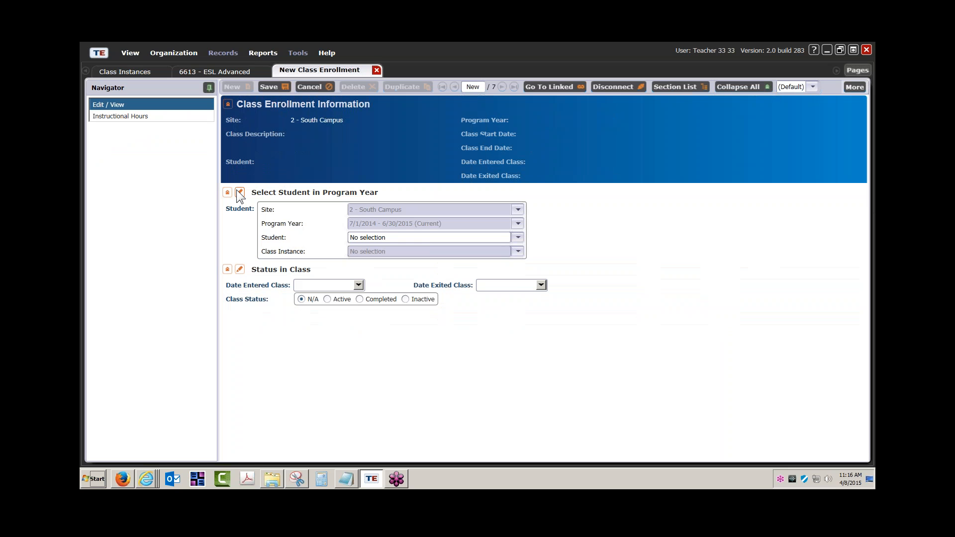
left_click(517, 237)
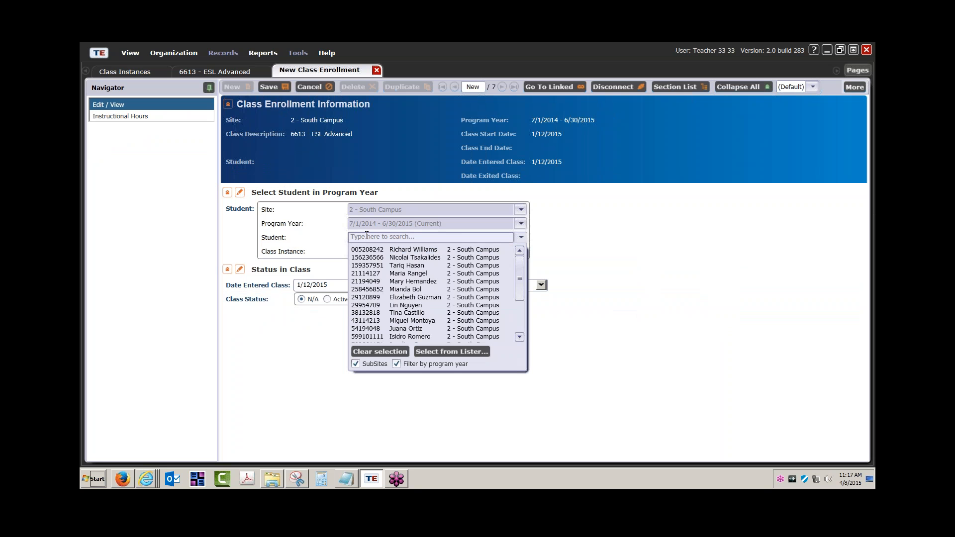
type("tariq")
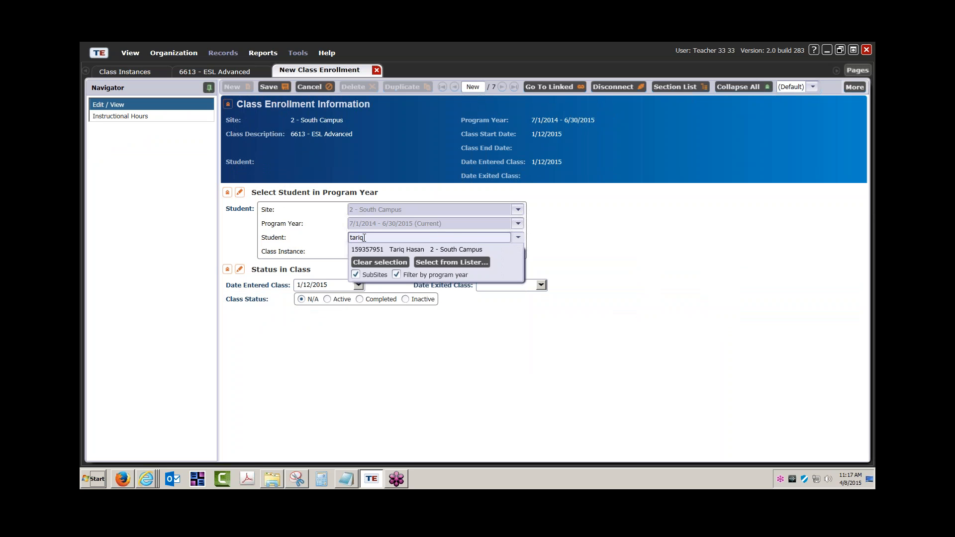
left_click(403, 250)
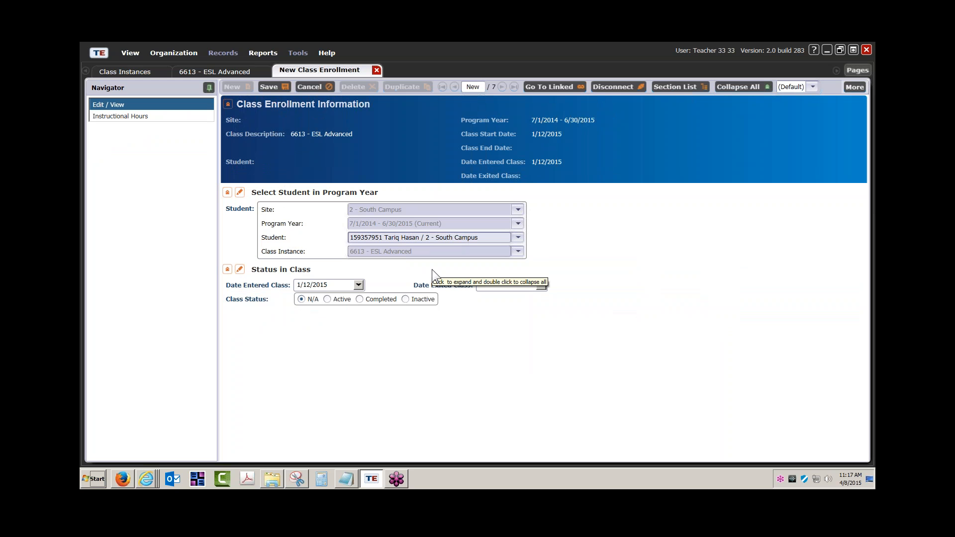
- Clear the student search, choose the seventh listed student, who is already enrolled, and try to save the enrollment
left_click(521, 237)
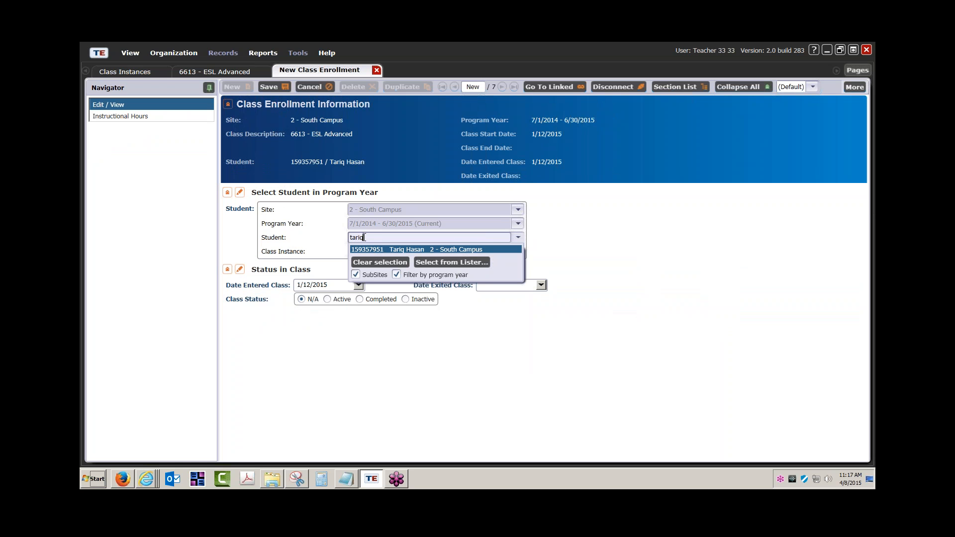
left_click_drag(368, 237, 290, 232)
key("BackSpace")
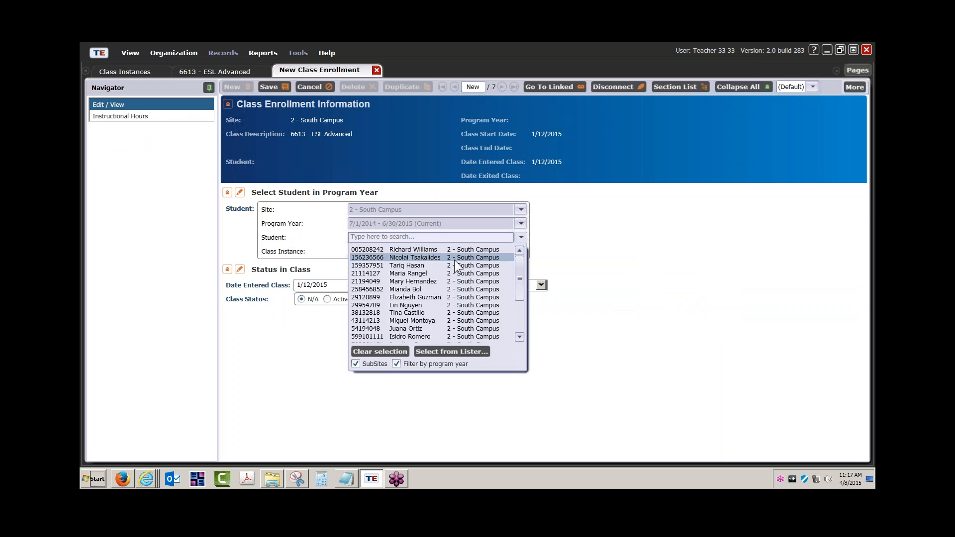
left_click(424, 297)
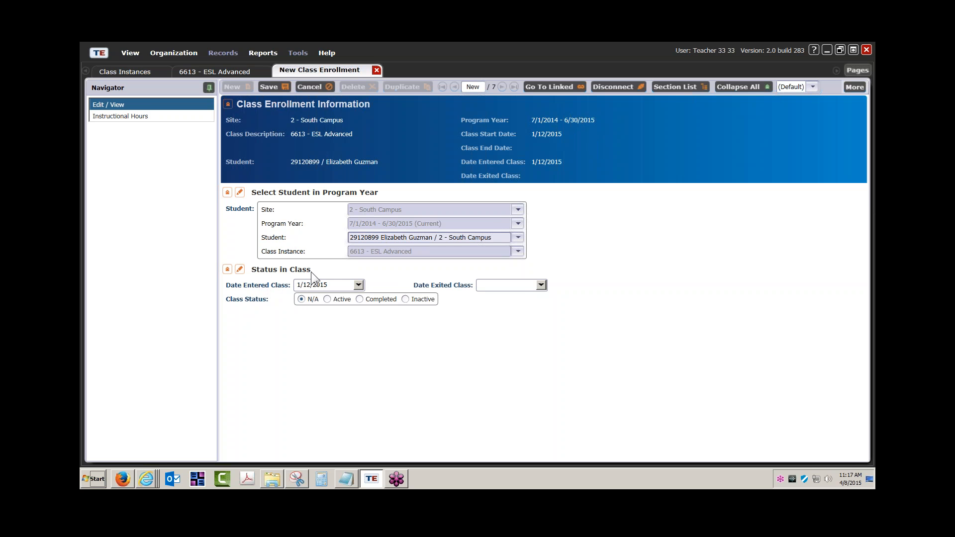
left_click(273, 87)
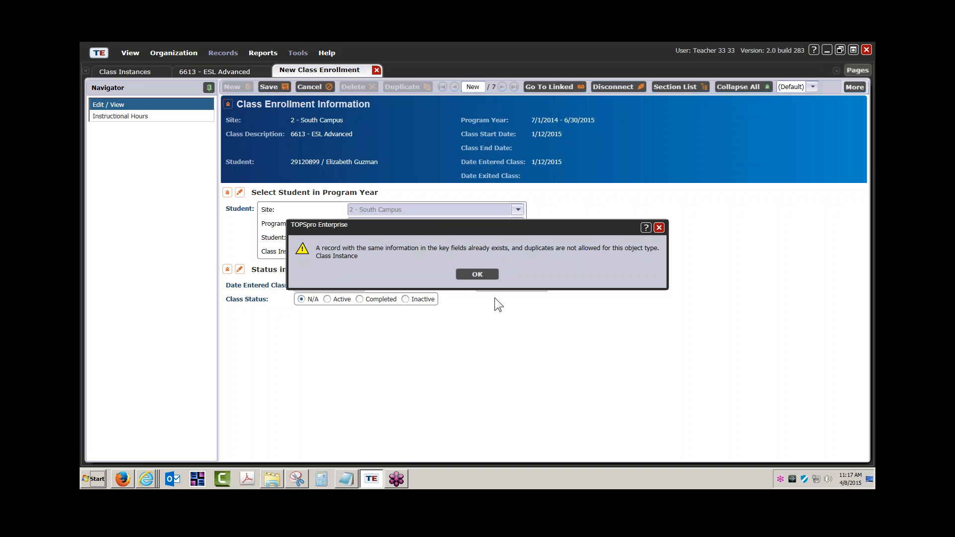
left_click(478, 275)
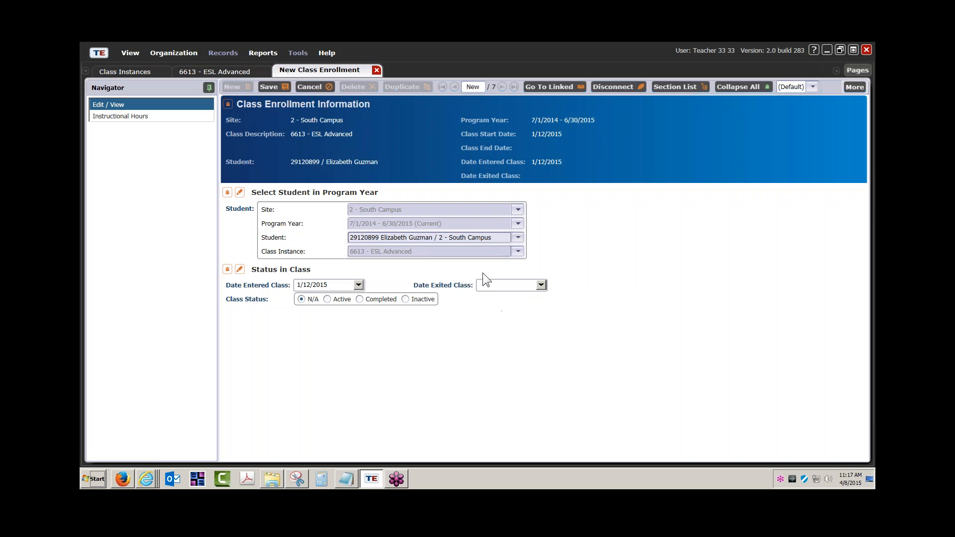
- Enroll the eleventh listed student in the class instead and close the saved enrollment record
left_click(519, 237)
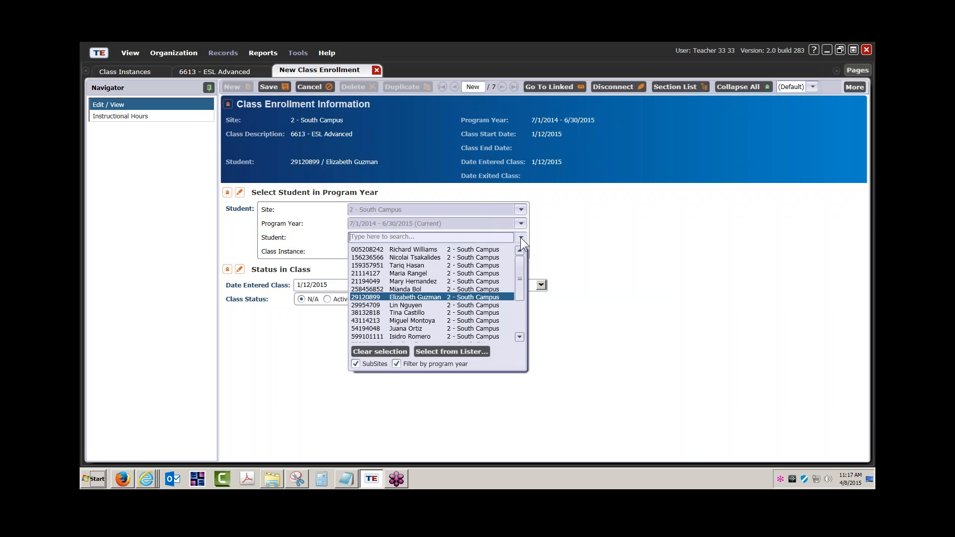
left_click(420, 328)
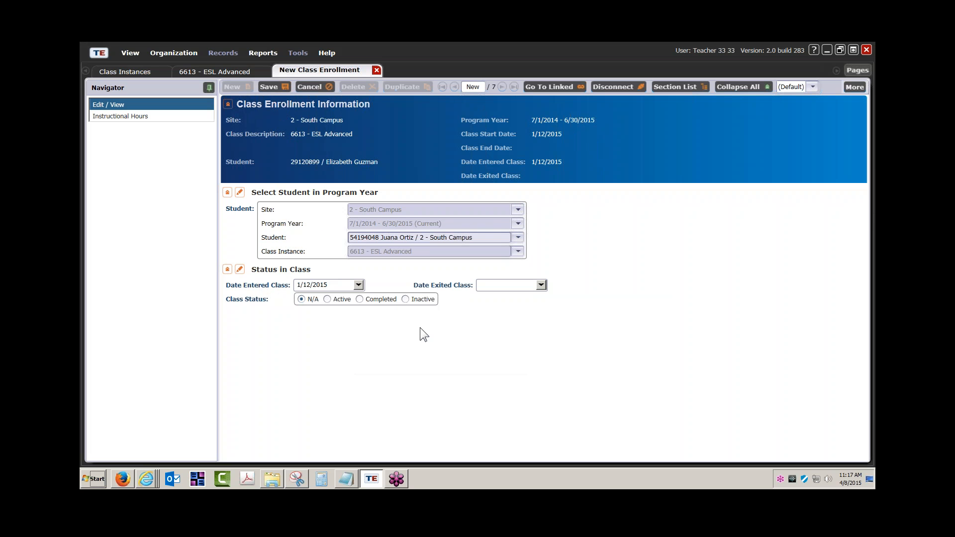
left_click(273, 86)
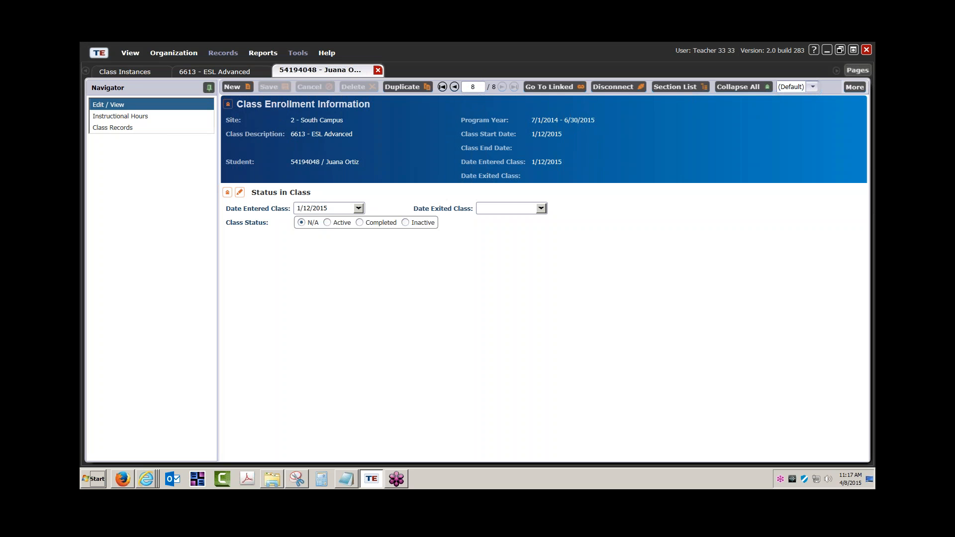
left_click(328, 238)
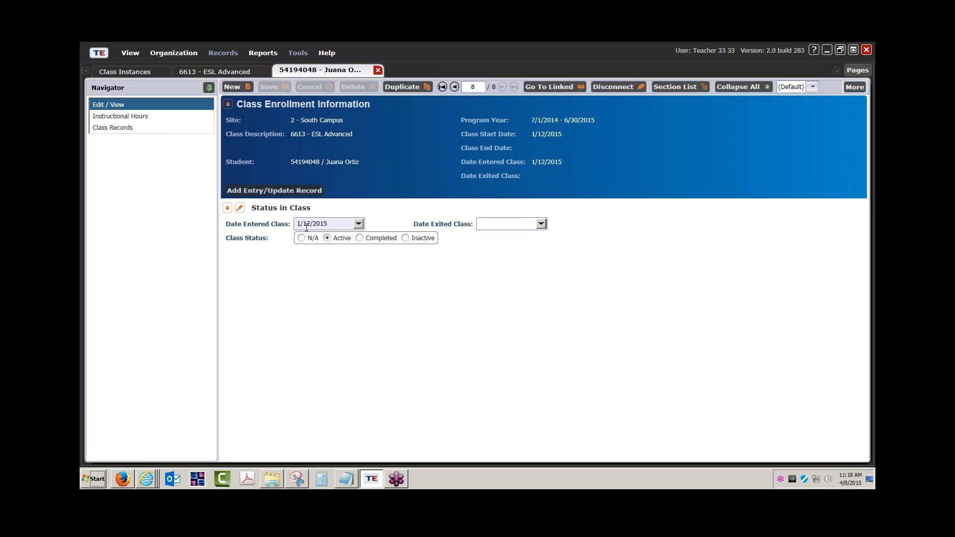
left_click_drag(334, 225, 279, 221)
left_click(378, 70)
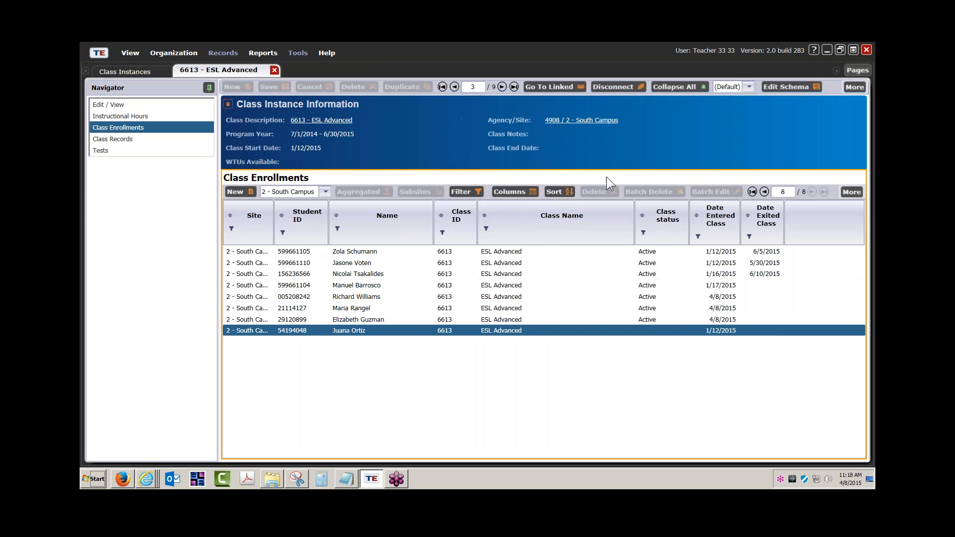
- Refresh the class enrollments and compare the entry dates of the three batch-inserted students with the individually added one
left_click(845, 192)
left_click(509, 295)
left_click(508, 318, "shift")
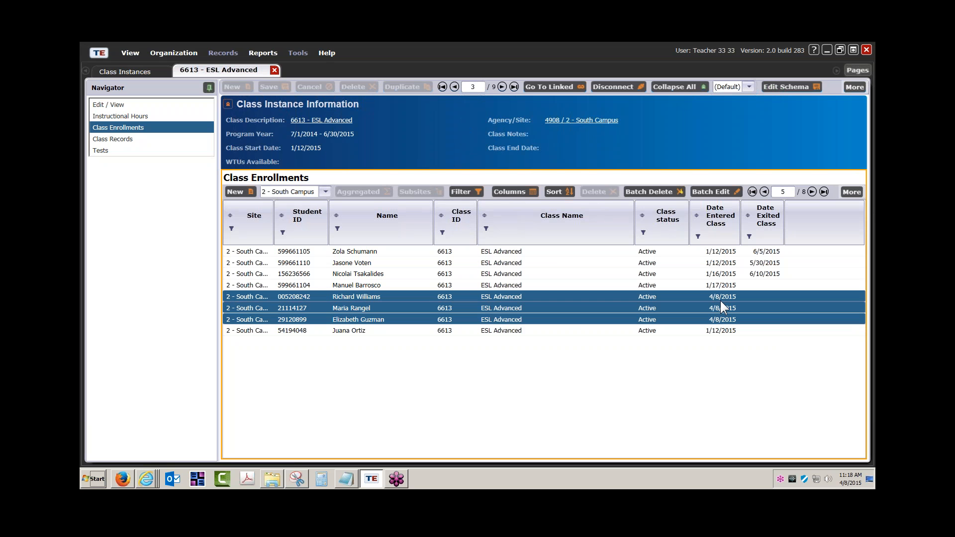
left_click(356, 331)
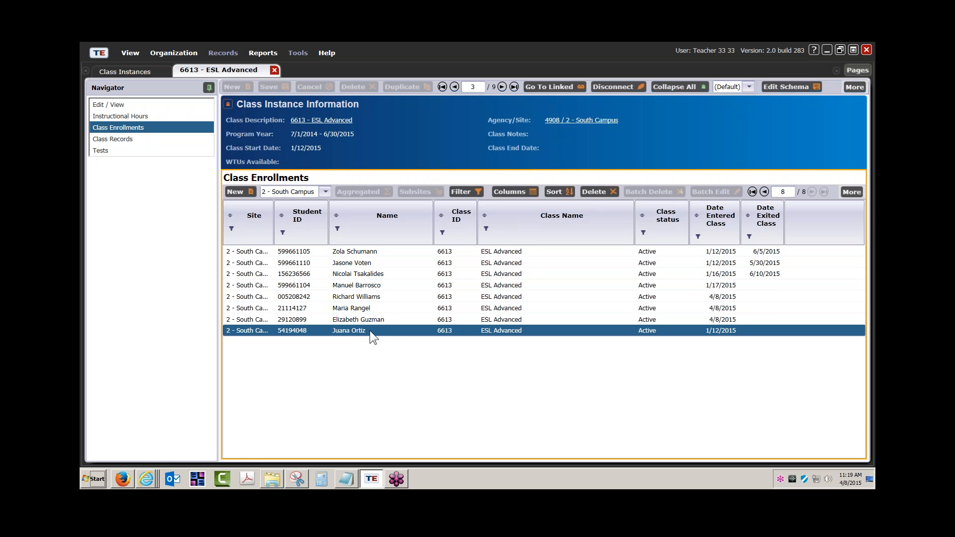
- Switch to the import templates folder, open Student class status (2050) Import Template.xlsx in Excel and show its TEMPLATE sheet
left_click(273, 476)
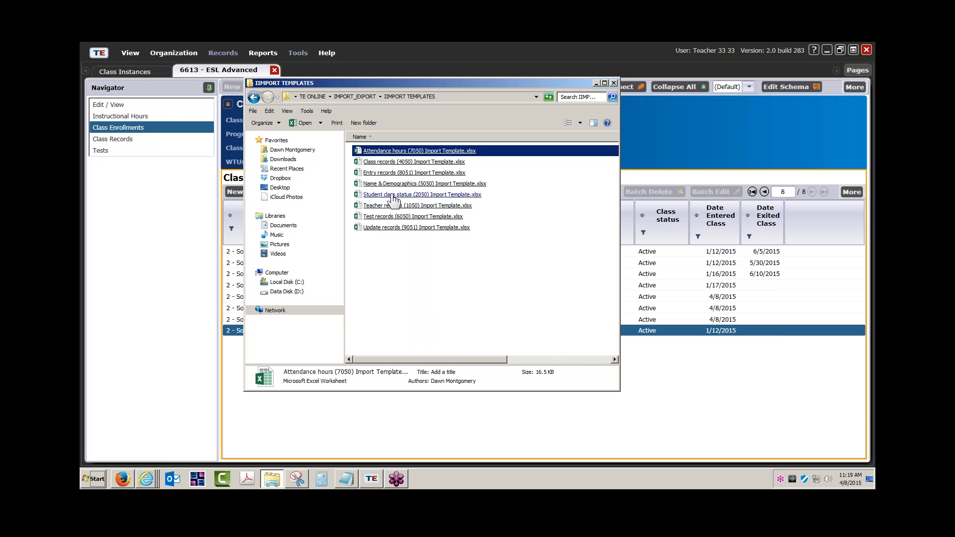
left_click(409, 197)
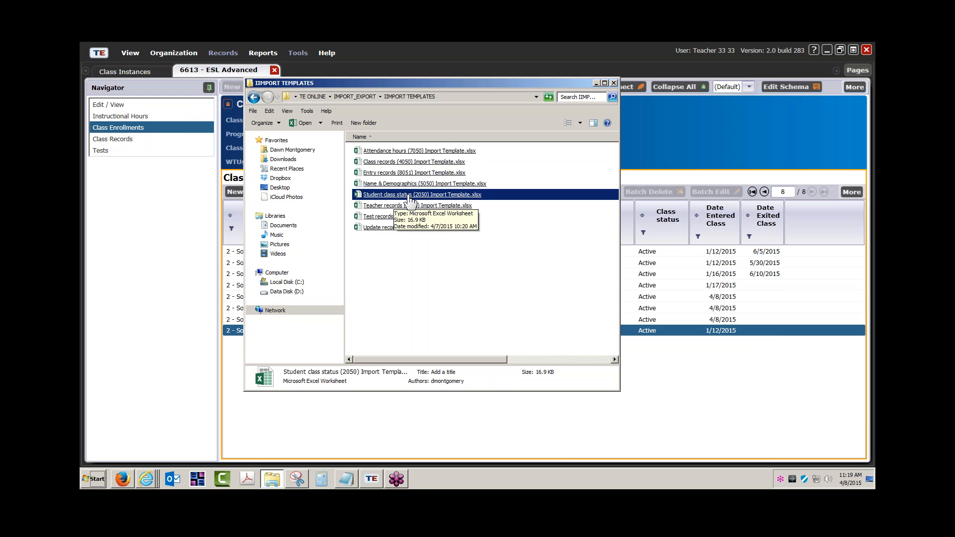
double_click(409, 197)
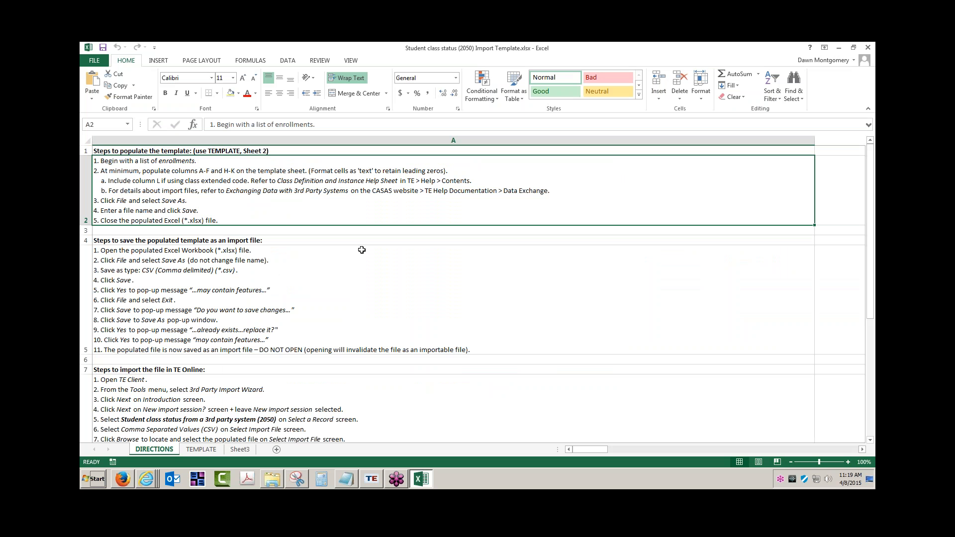
left_click(211, 449)
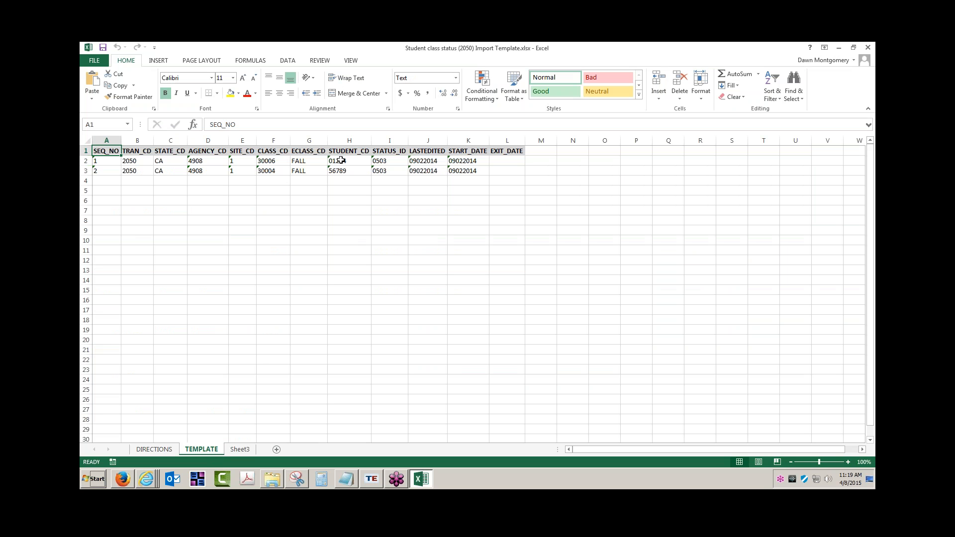
- Examine the template's STUDENT_CD, STATUS_ID, LASTEDITED and START_DATE columns and the empty rows below the two sample records
left_click_drag(341, 160, 341, 170)
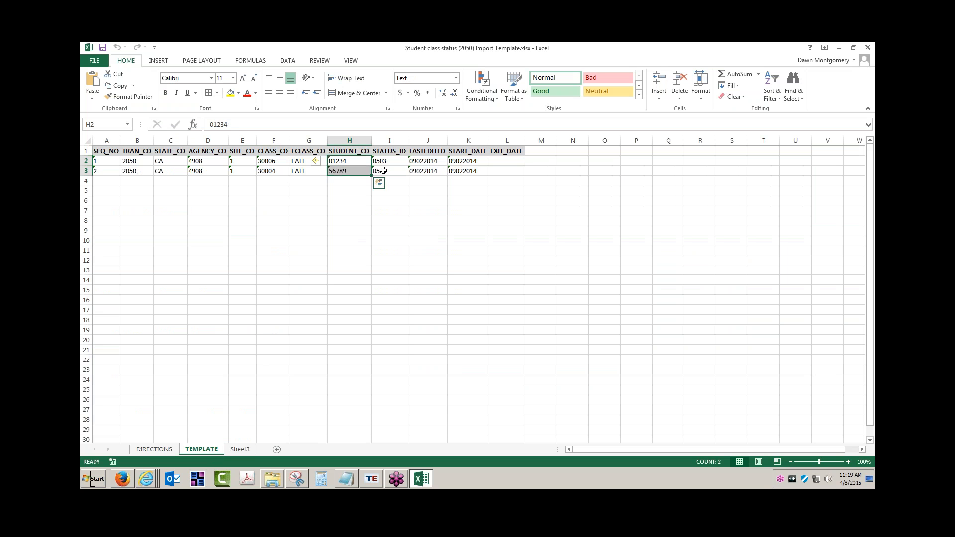
left_click_drag(402, 160, 400, 170)
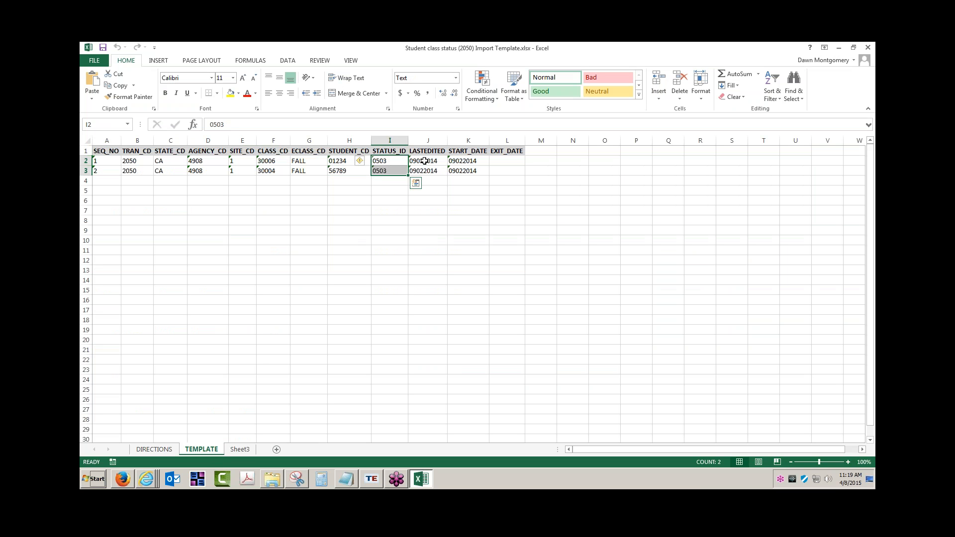
left_click_drag(424, 160, 426, 170)
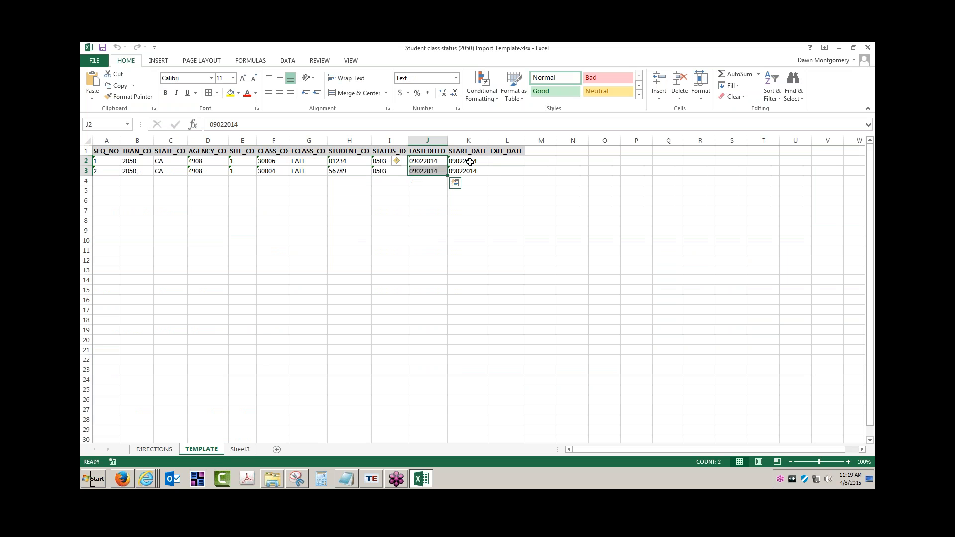
left_click_drag(468, 160, 420, 171)
left_click_drag(381, 161, 380, 171)
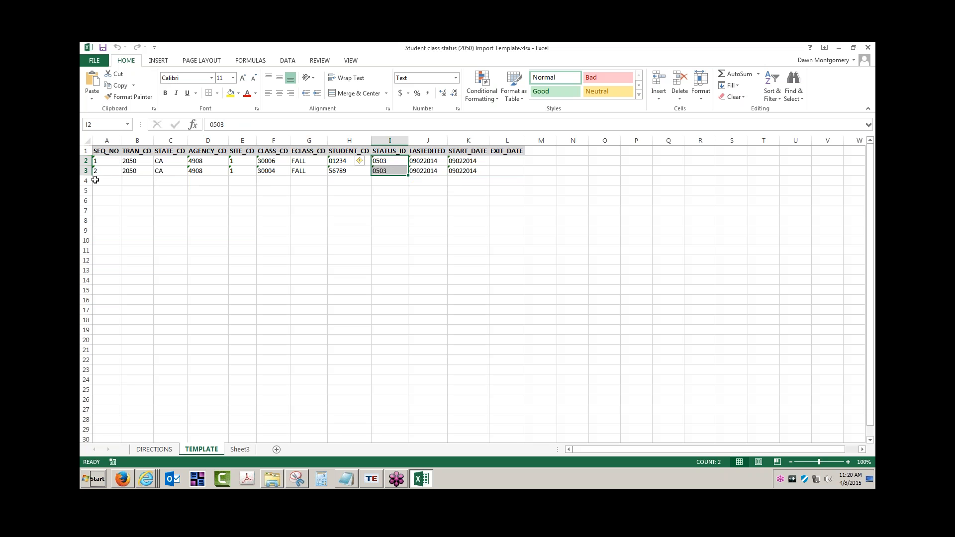
left_click_drag(87, 180, 175, 275)
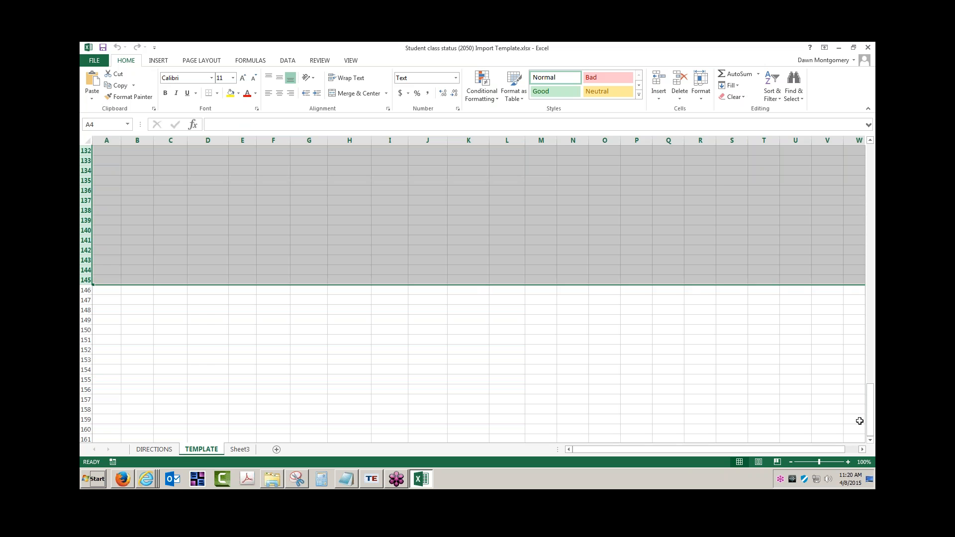
left_click_drag(870, 412, 818, 163)
left_click(632, 189)
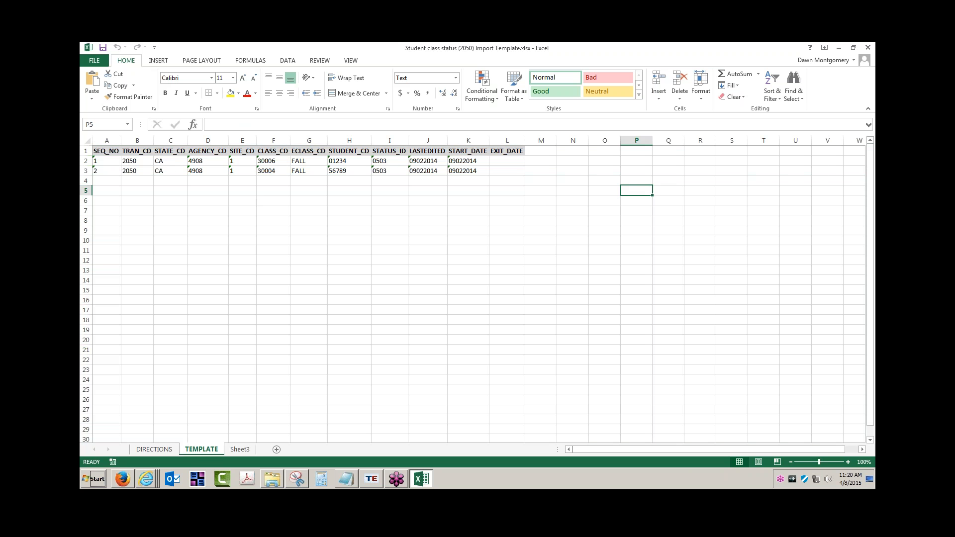
- Review the sample records' transaction, state, agency, site, class and extended class codes, followed by their student codes and status IDs
left_click_drag(127, 160, 203, 166)
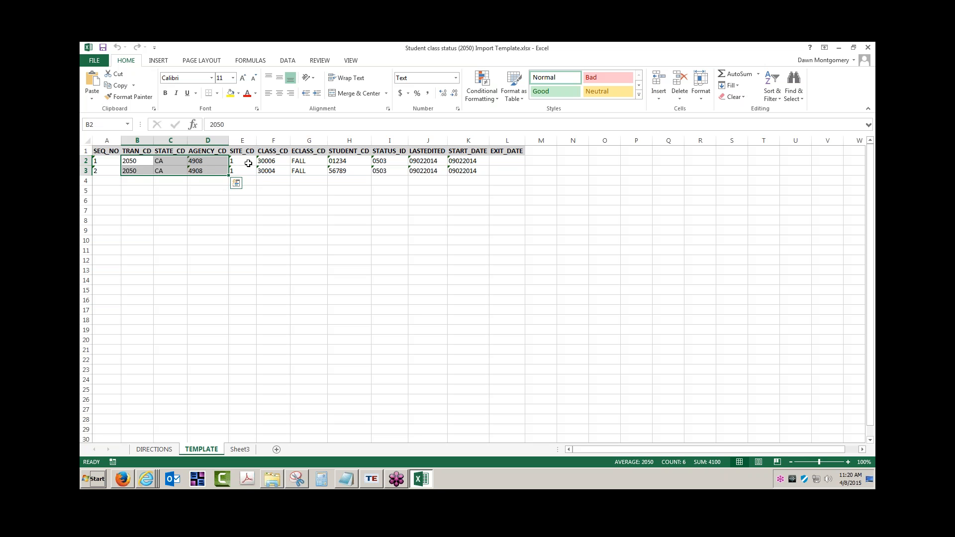
left_click_drag(245, 161, 242, 181)
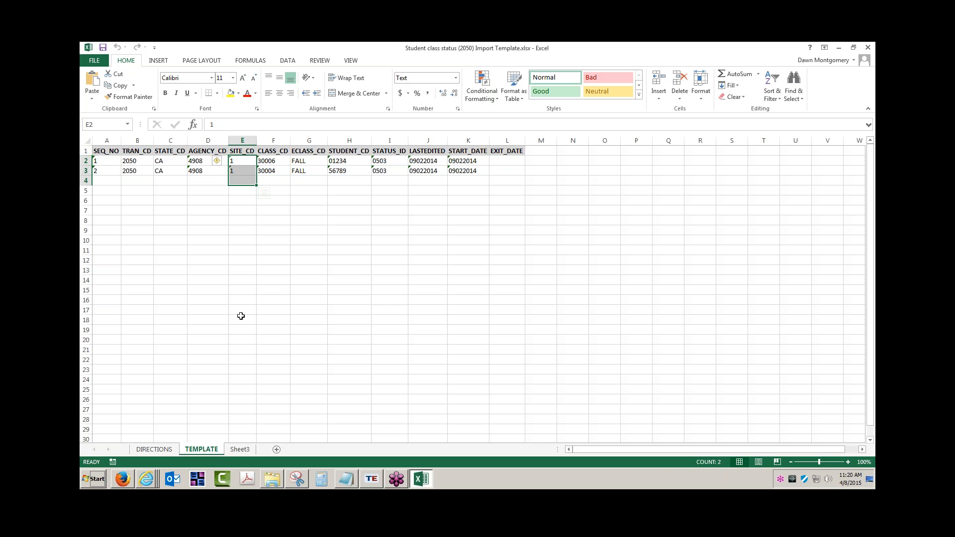
left_click(277, 170)
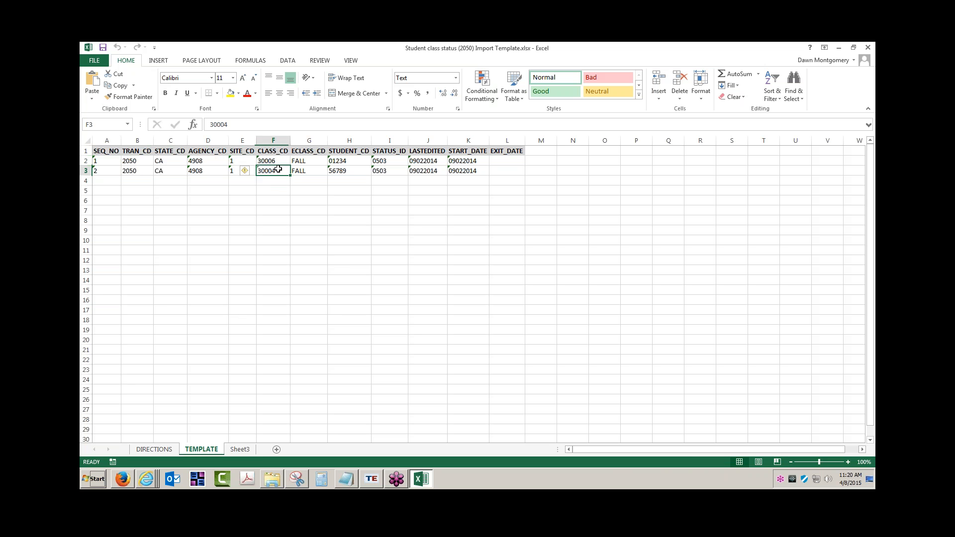
left_click(235, 171)
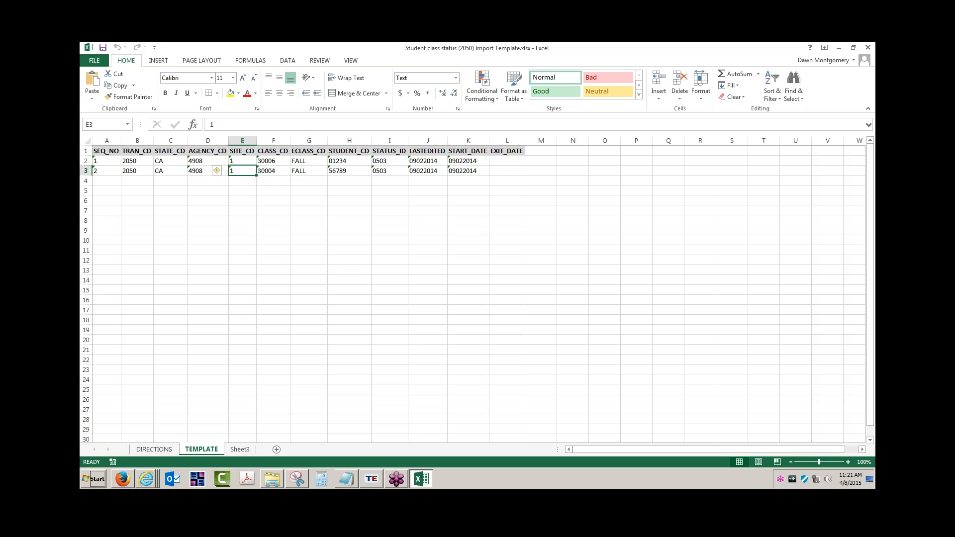
left_click(301, 170)
left_click_drag(302, 161, 344, 171)
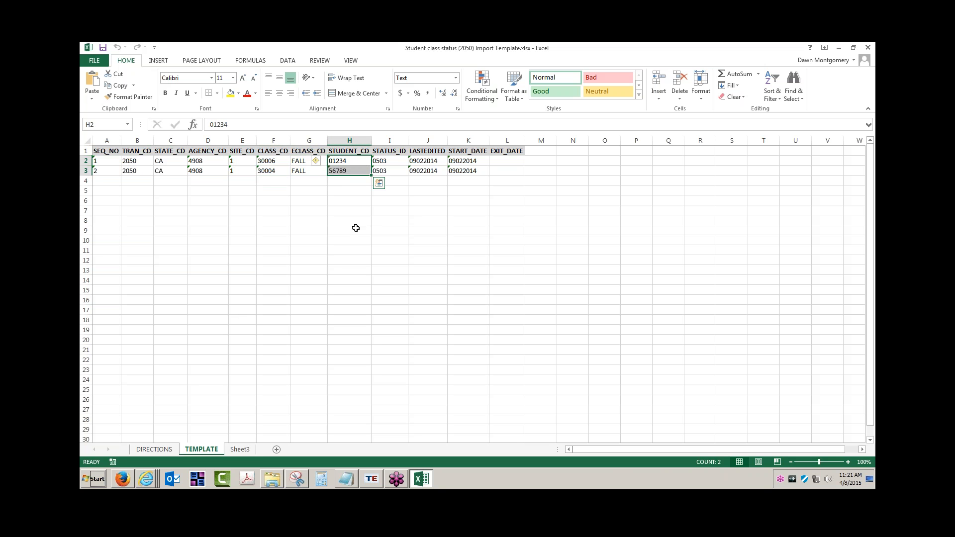
left_click_drag(390, 160, 387, 171)
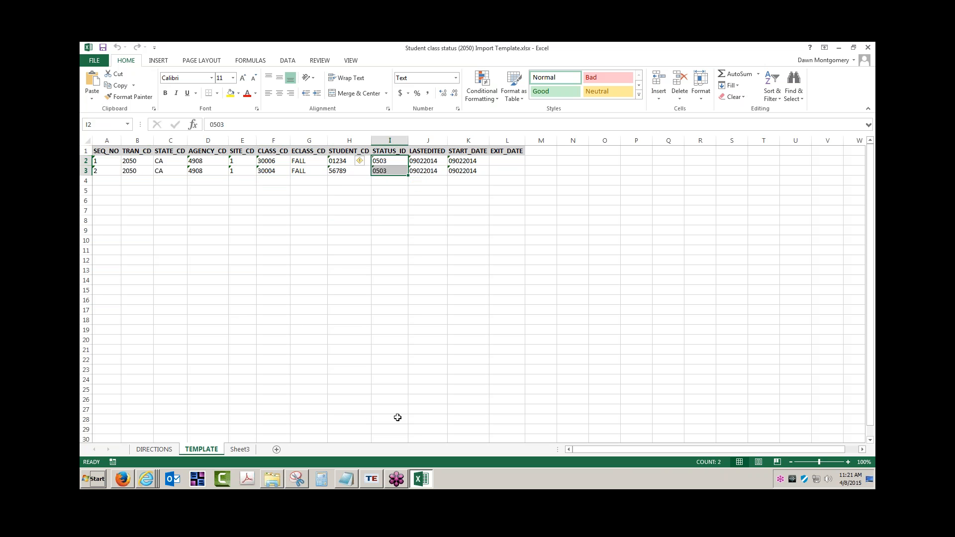
- Switch to TOPSpro Enterprise, close the class 6613 and Class Instances pages, and disconnect the teacher account
mouse_move(268, 479)
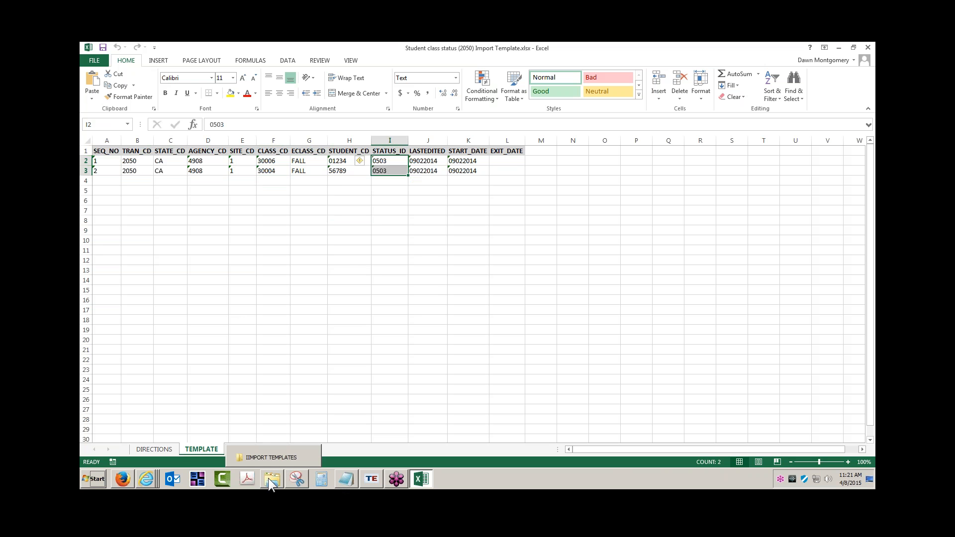
left_click(372, 479)
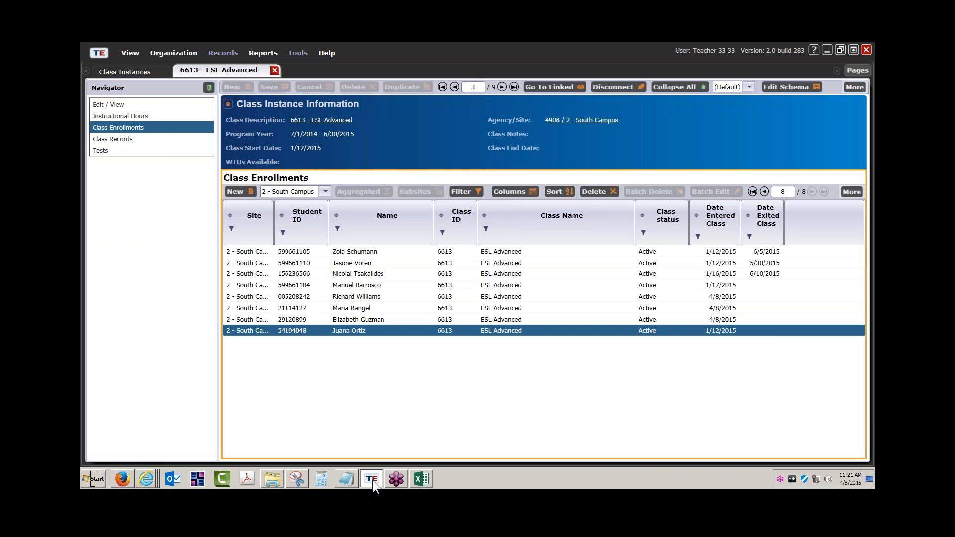
left_click(275, 70)
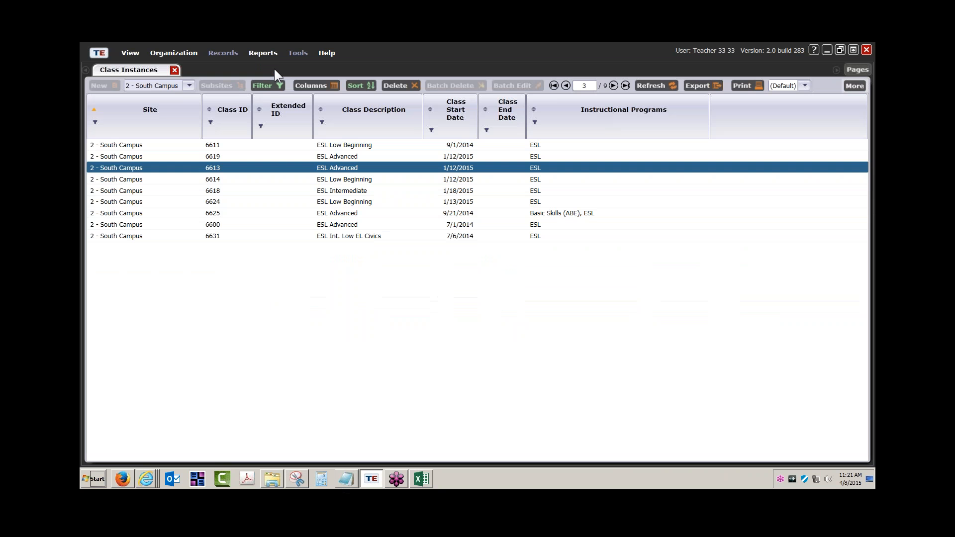
left_click(174, 70)
left_click(98, 51)
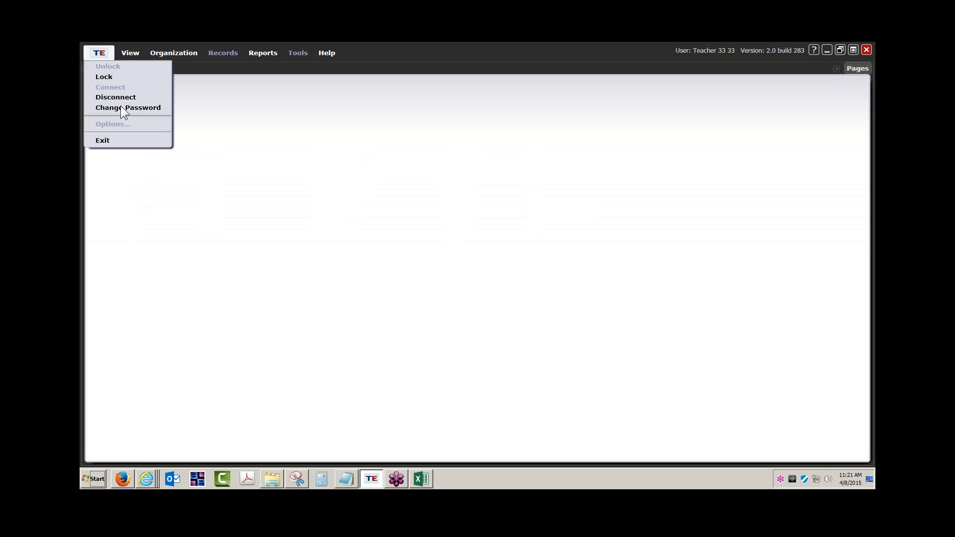
left_click(118, 100)
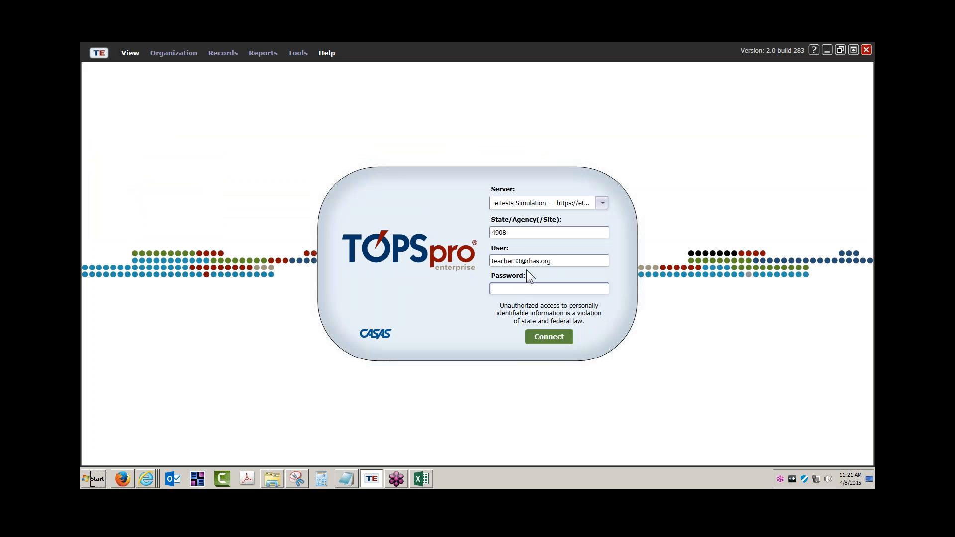
- Replace the user name with the administrator's, enter the account password and connect to agency 4908
left_click(515, 263)
left_click(512, 263)
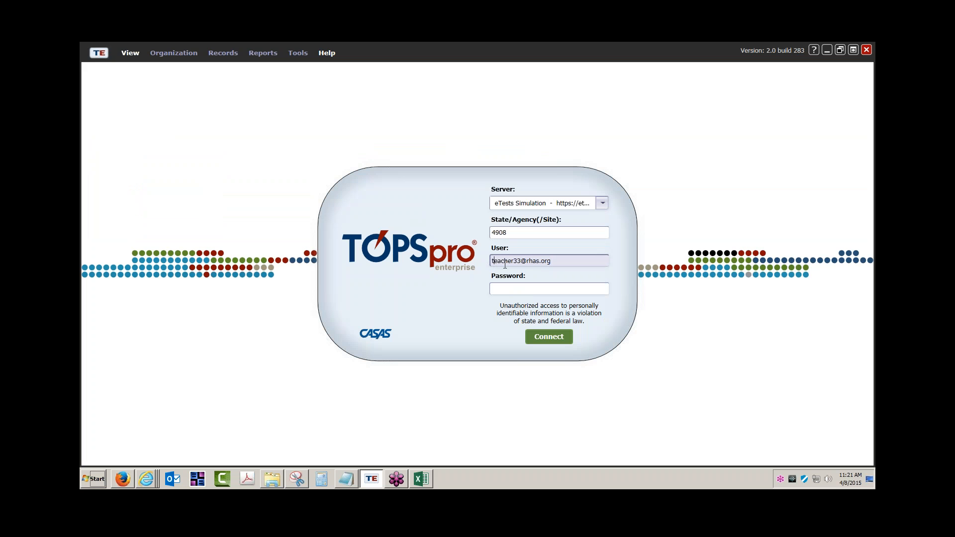
left_click_drag(512, 263, 453, 260)
type("administrat")
type("or")
key("Tab")
type("*****")
key("Return")
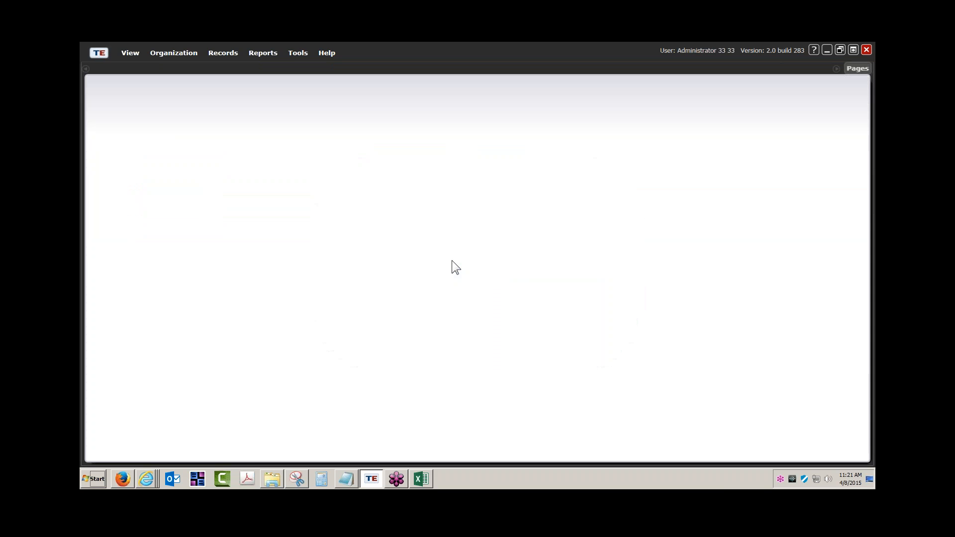
- Start the 3rd Party Import Wizard and proceed with a new import session to the record selection
left_click(298, 53)
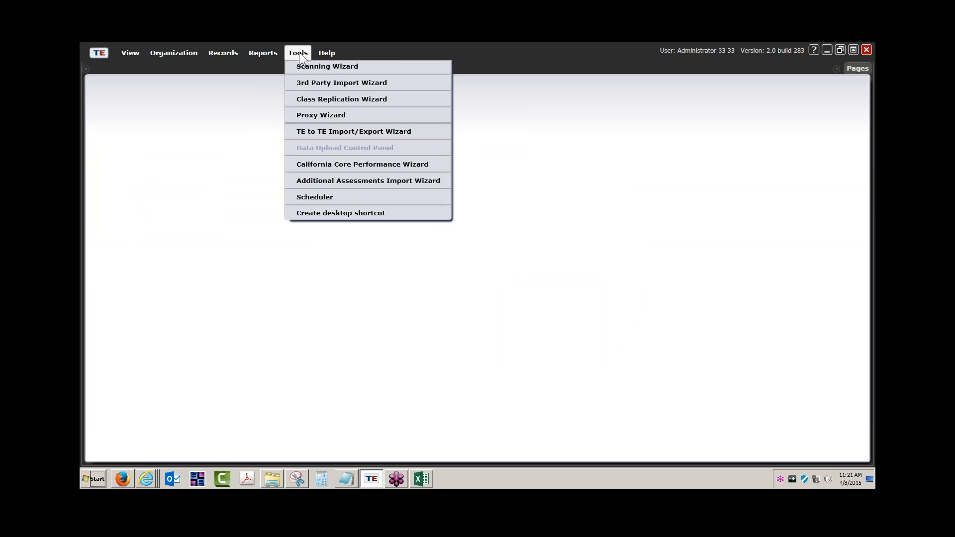
left_click(325, 85)
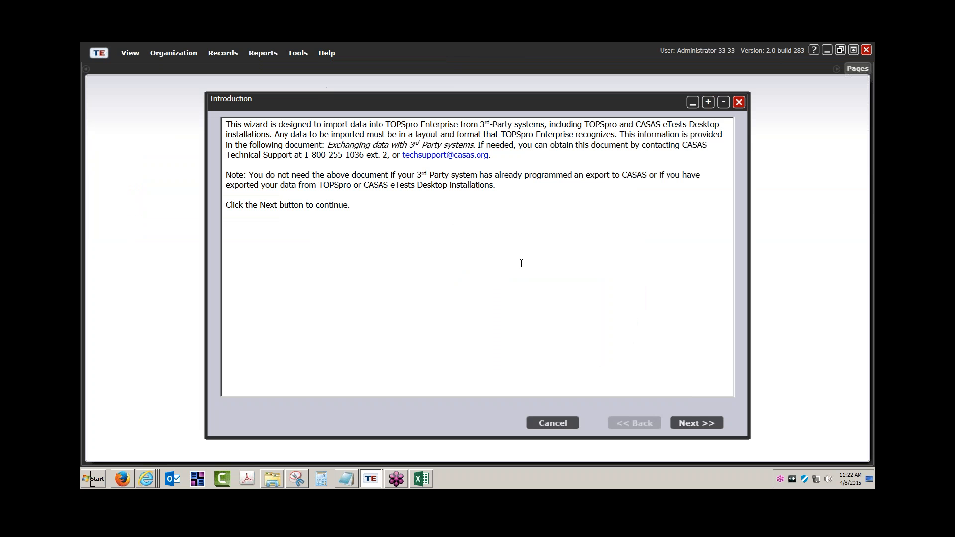
left_click(708, 421)
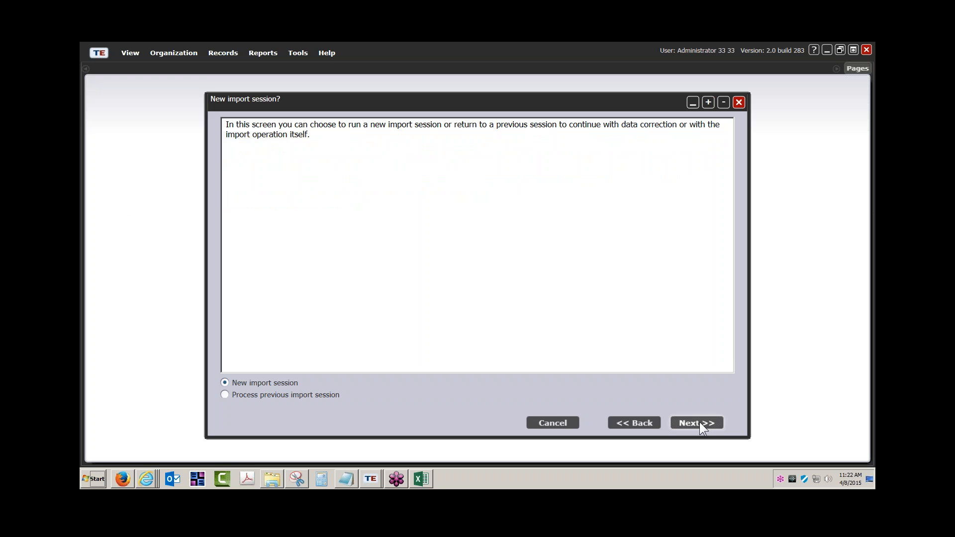
left_click(700, 422)
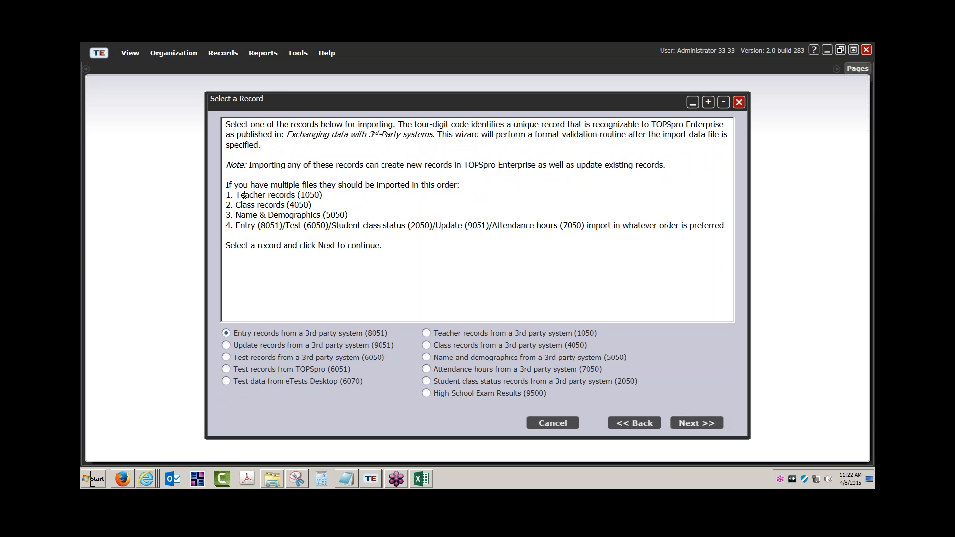
- Review the recommended import order and choose Teacher records from a 3rd party system (1050) as the record to import
left_click_drag(234, 195, 349, 215)
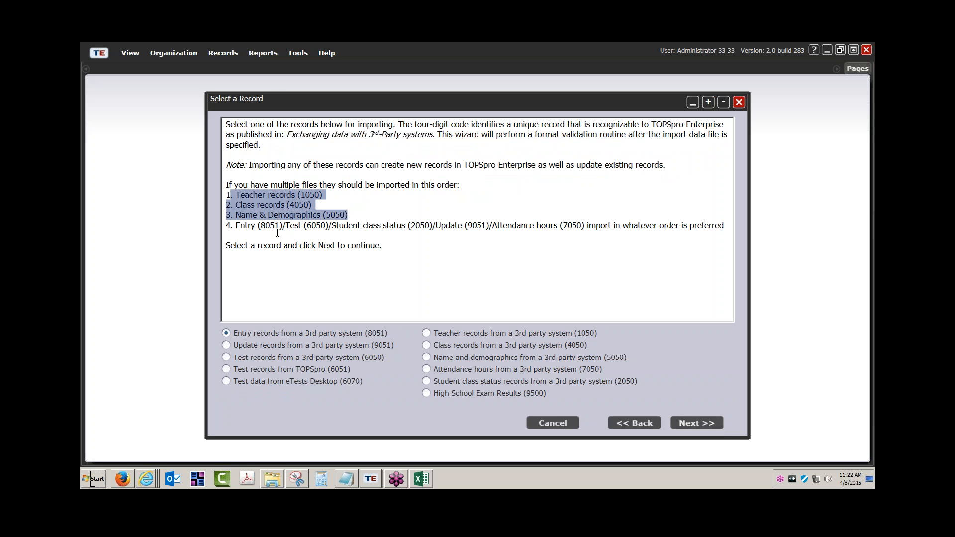
left_click(241, 195)
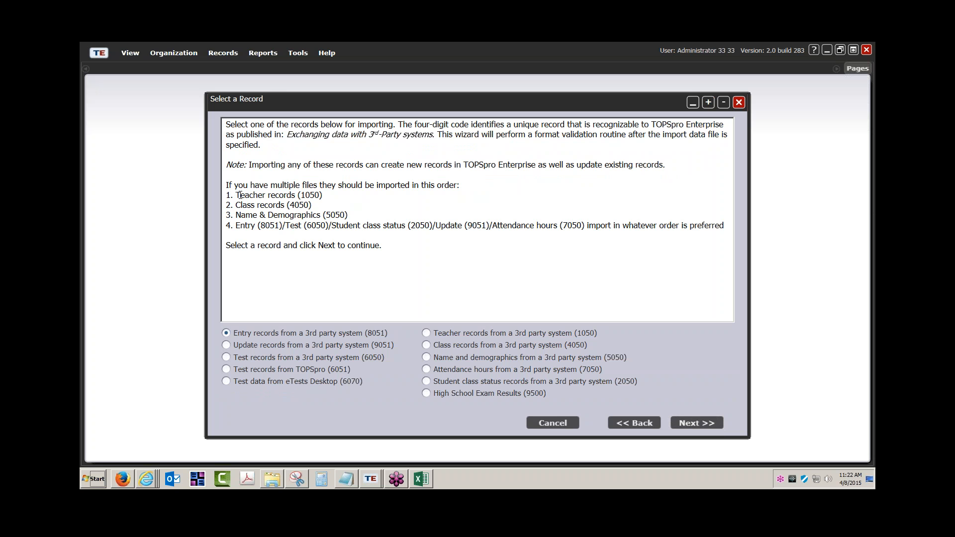
left_click_drag(236, 195, 324, 198)
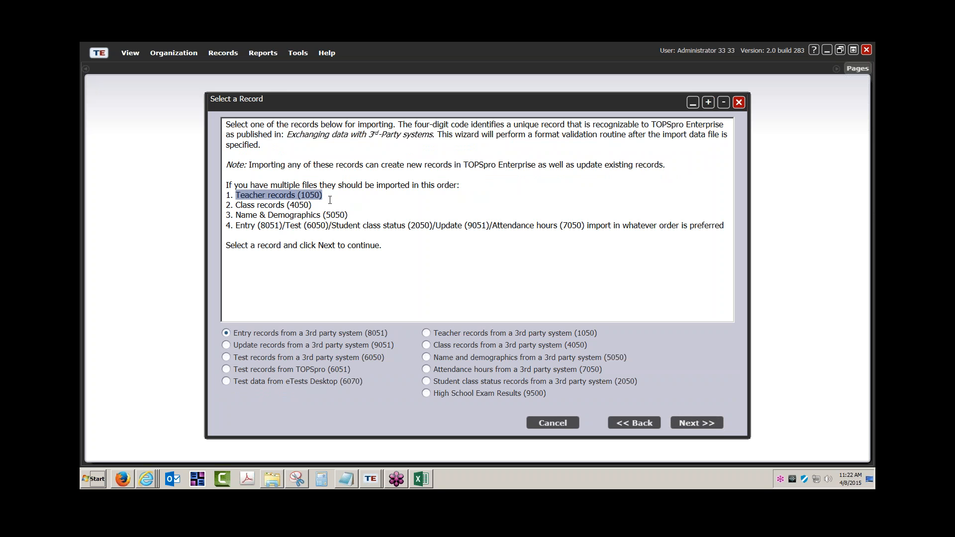
left_click(427, 333)
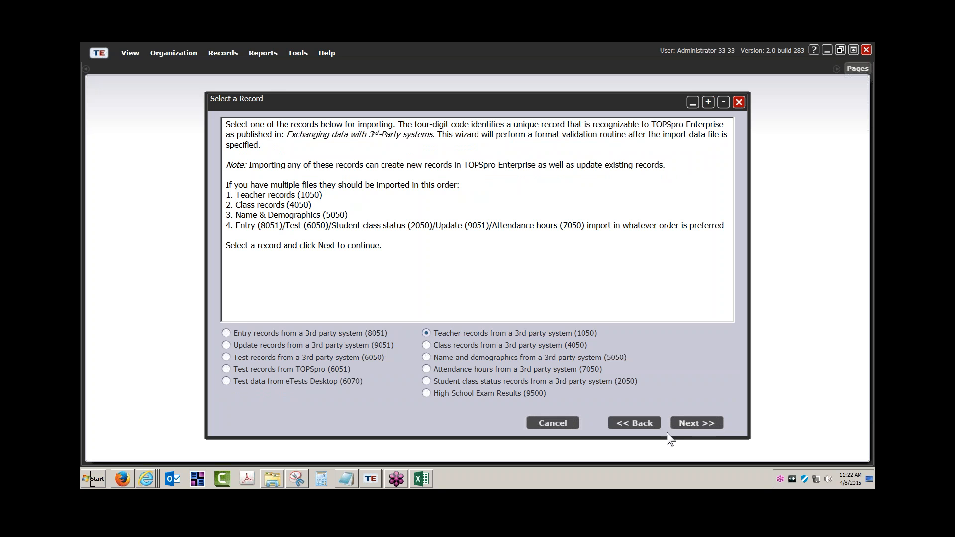
left_click(689, 422)
- Choose the Comma Separated Values (CSV) format and select Teacher records (1050) Import Template.csv from the desktop's IMPORT FILES folder
left_click(311, 358)
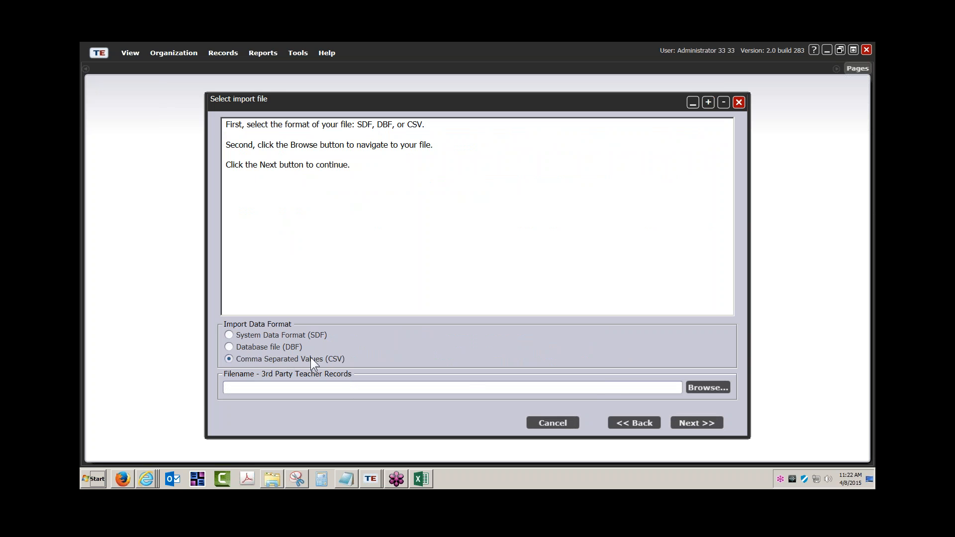
left_click(698, 389)
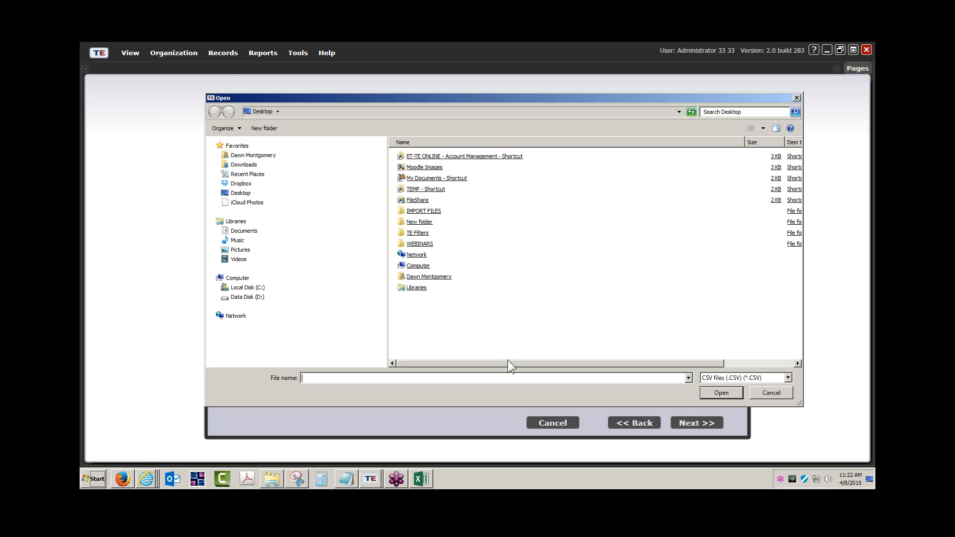
left_click(240, 194)
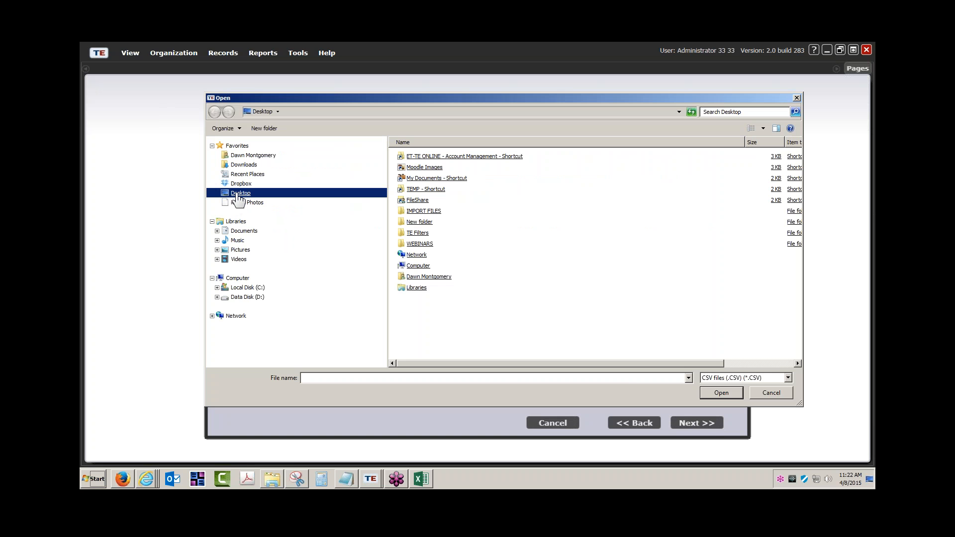
left_click(423, 211)
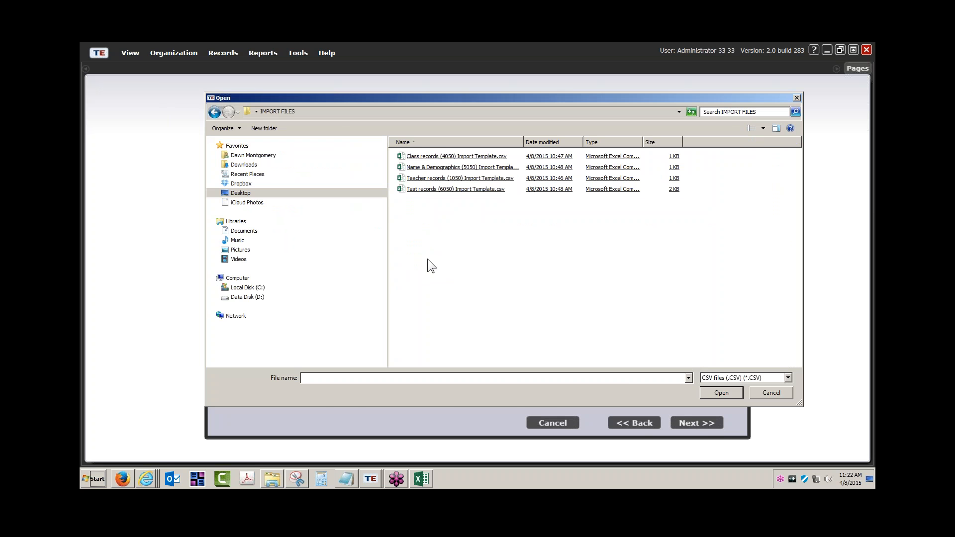
double_click(464, 179)
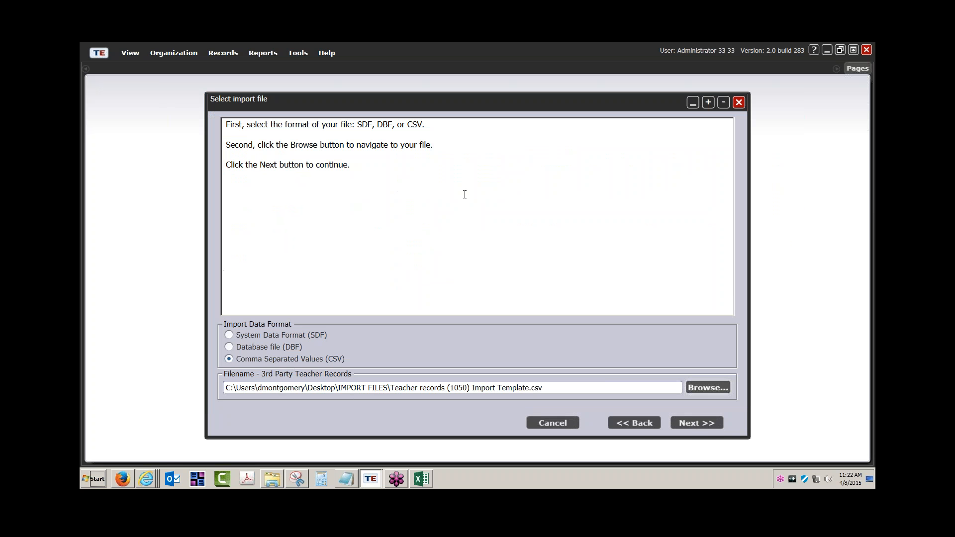
- Process the teacher import file with both recommended options kept and continue to the record editing stage
left_click(695, 423)
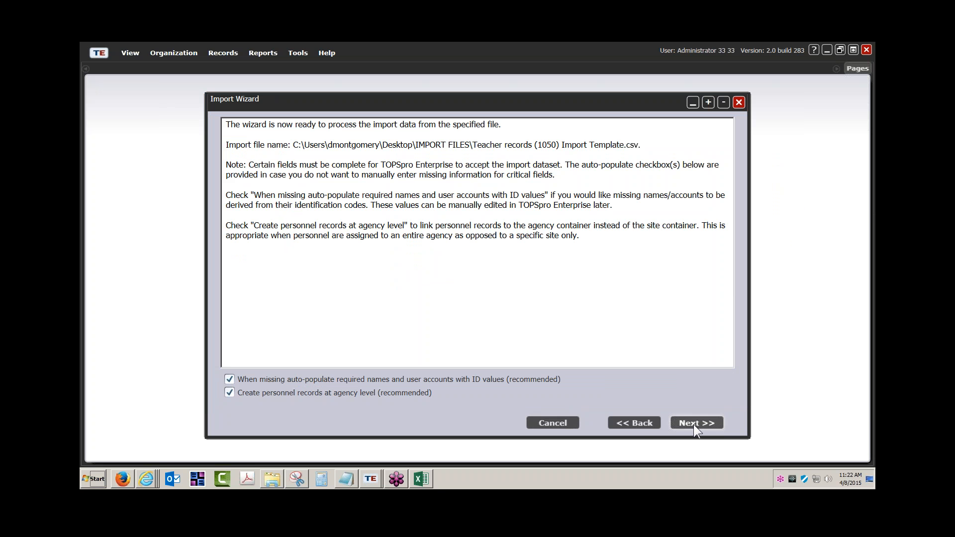
left_click(694, 423)
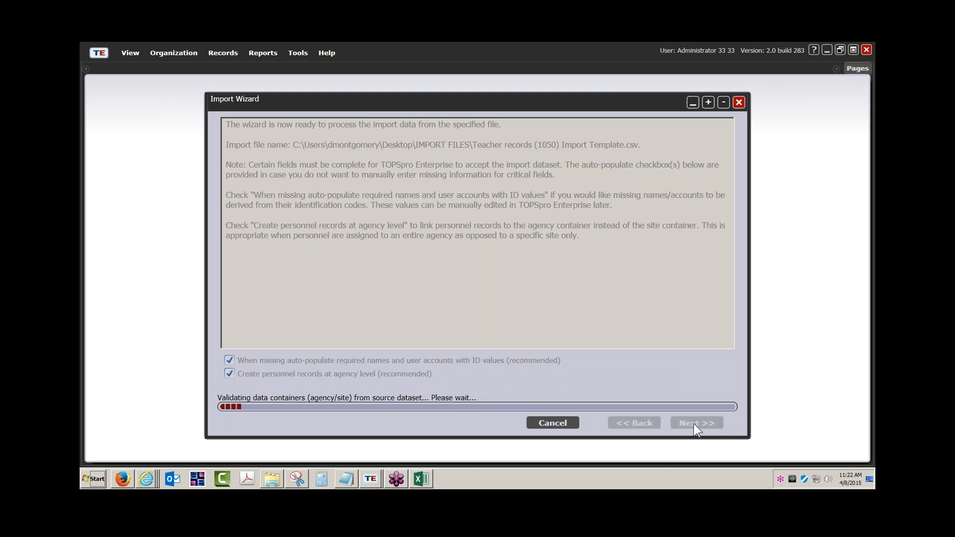
left_click(694, 422)
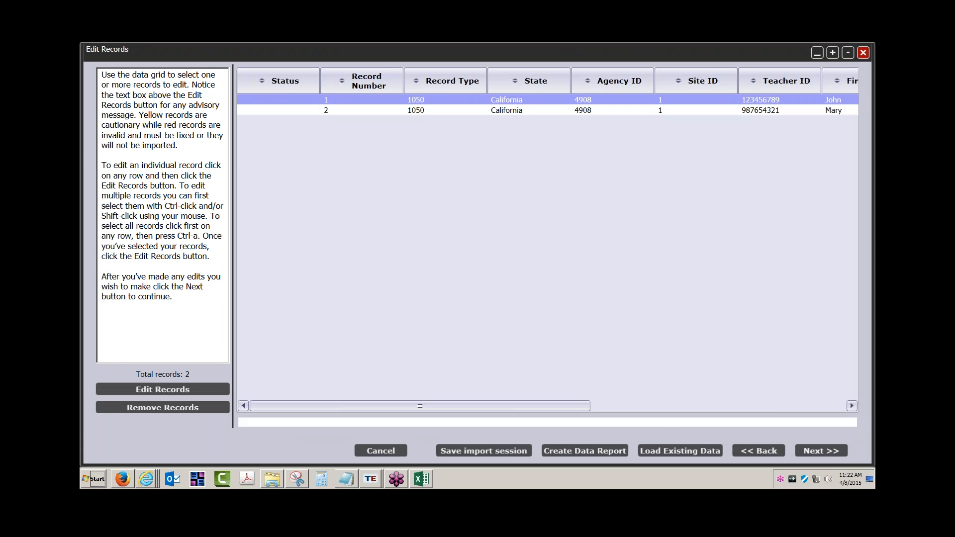
- Import the teacher records without editing them and finish the import session
left_click(822, 452)
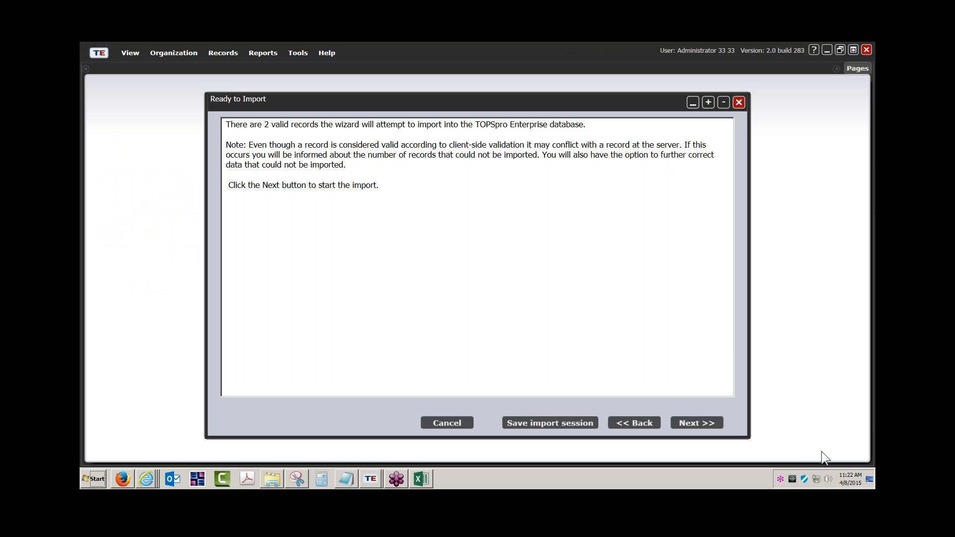
left_click(698, 423)
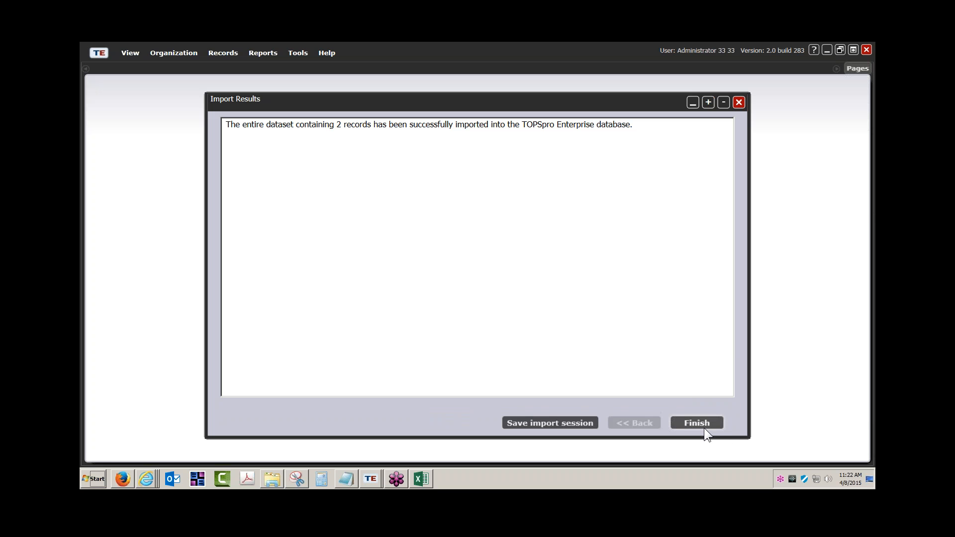
left_click(702, 424)
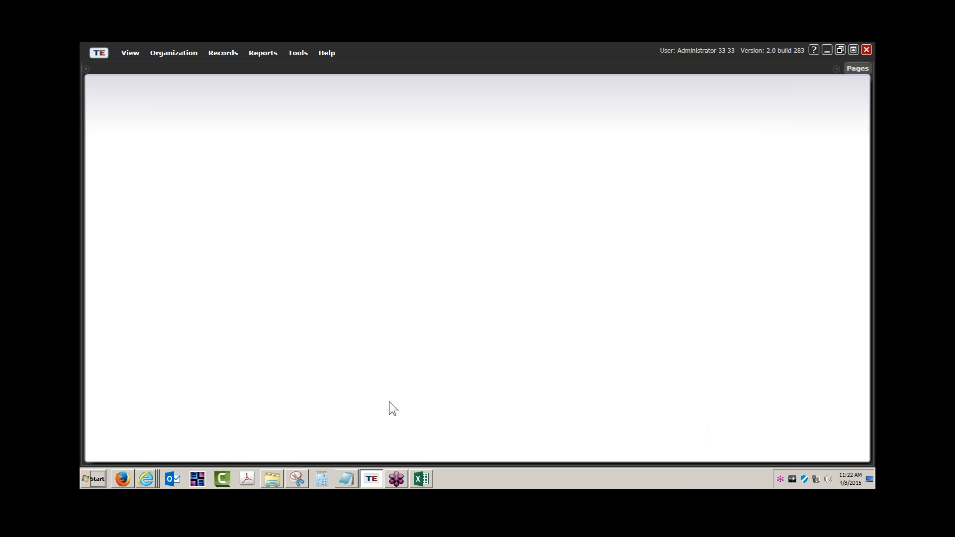
- Start a new 3rd Party Import Wizard session and choose Class records from a 3rd party system (4050) as the record to import
left_click(299, 53)
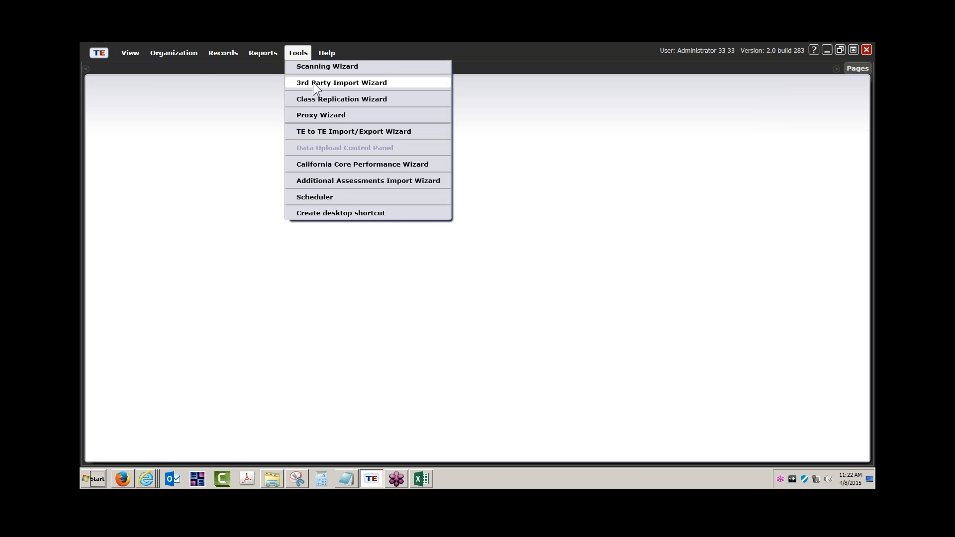
left_click(314, 85)
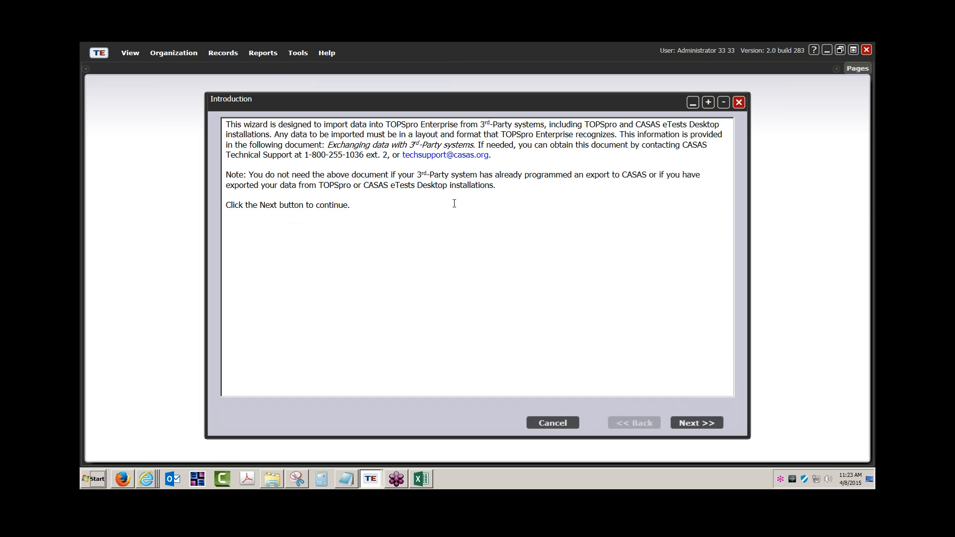
left_click(691, 421)
left_click(693, 423)
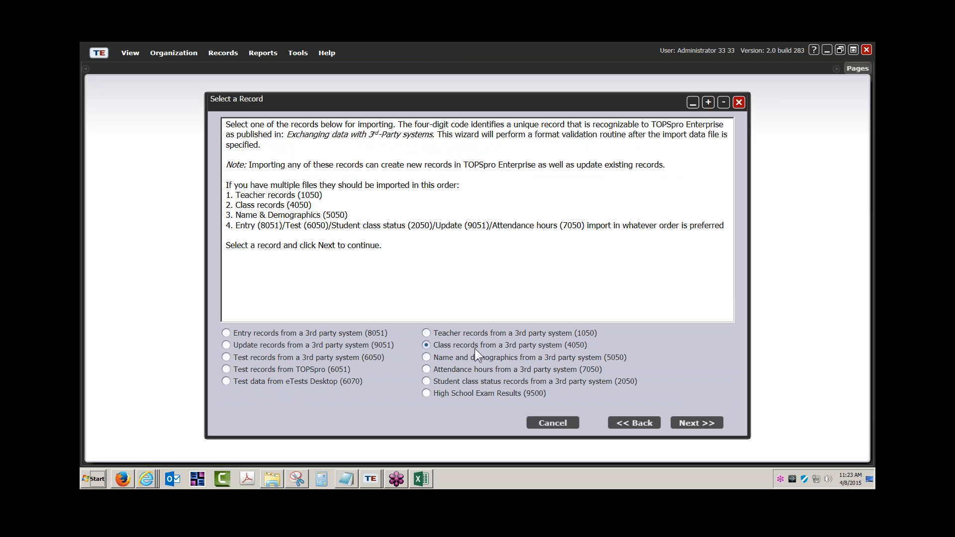
left_click(694, 422)
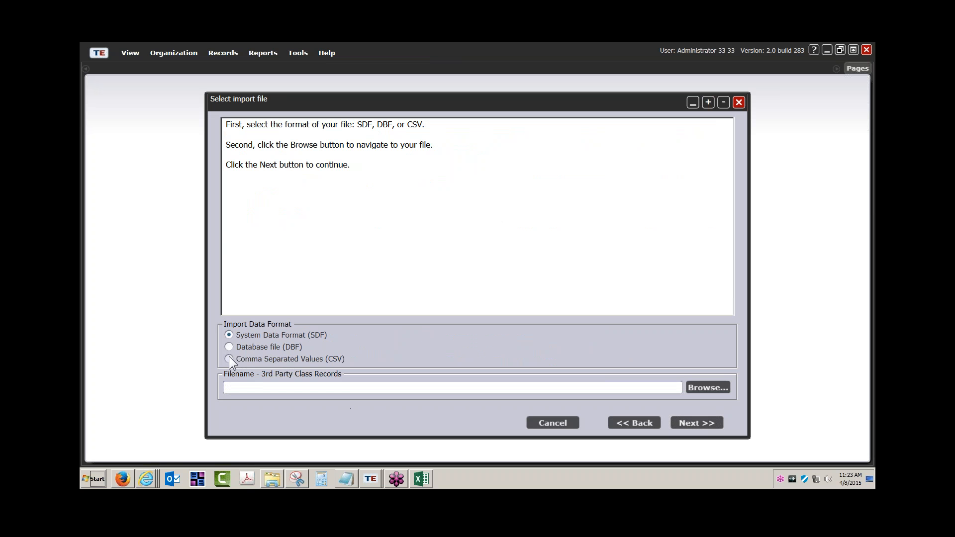
- Choose the Comma Separated Values (CSV) format and select Class records (4050) Import Template.csv from the IMPORT FILES folder
left_click(707, 389)
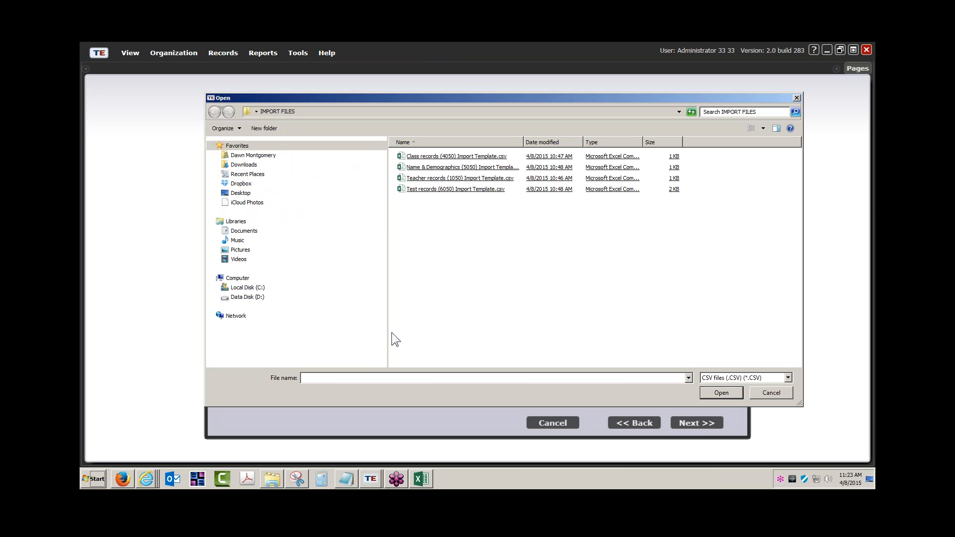
double_click(446, 157)
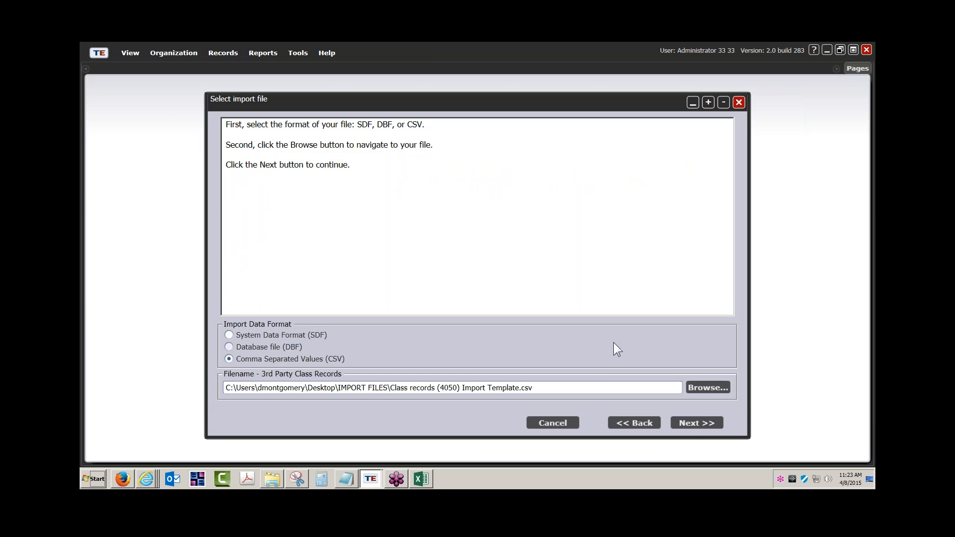
left_click(694, 423)
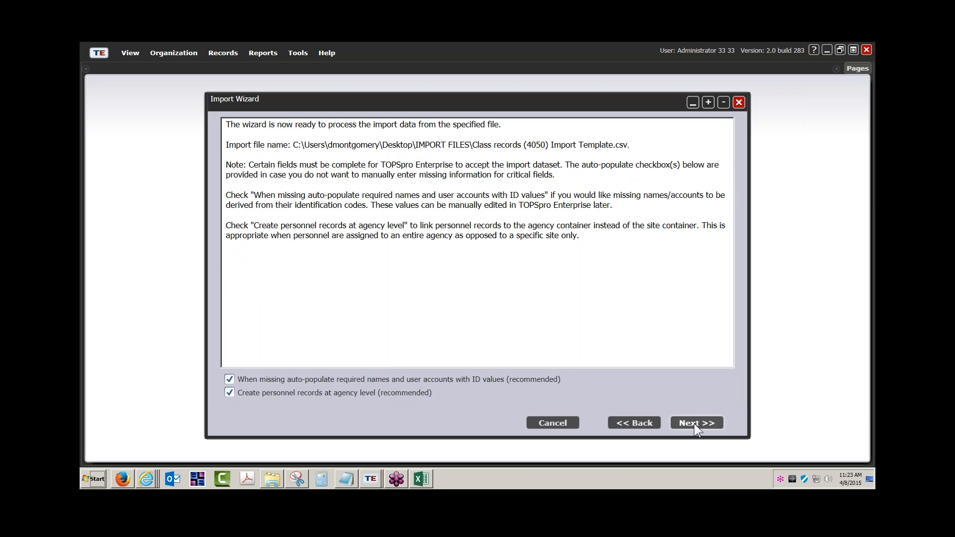
- Process the class file with both recommended options kept, import its records unedited and finish the session
left_click(699, 423)
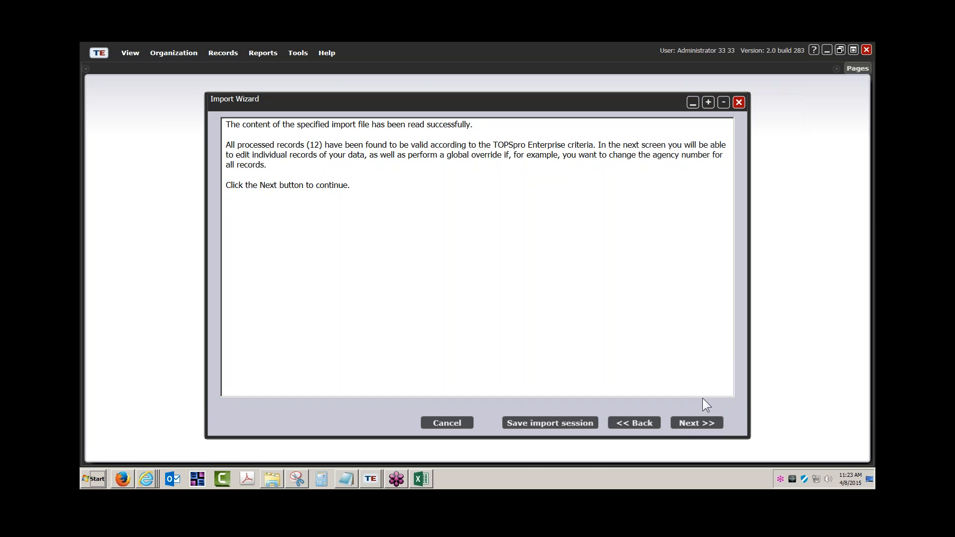
left_click(696, 422)
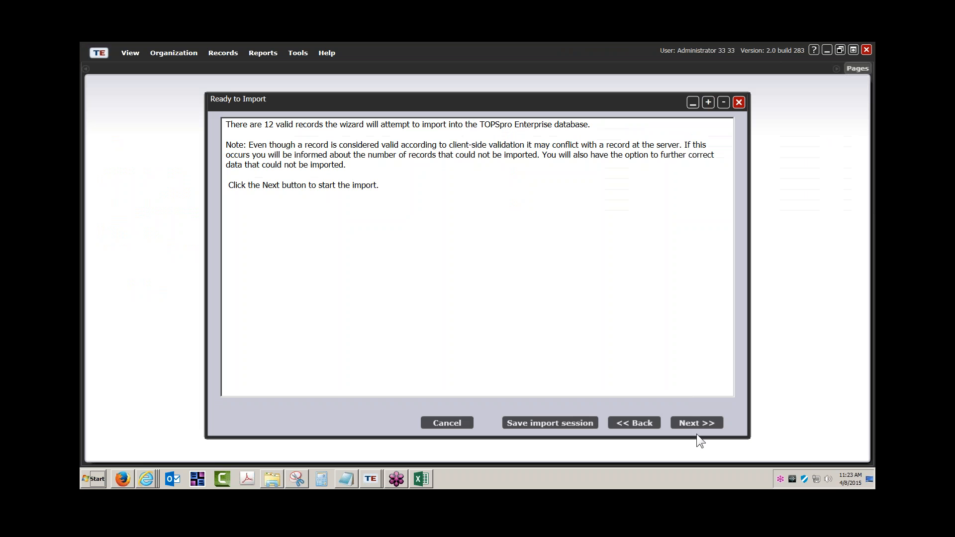
left_click(702, 422)
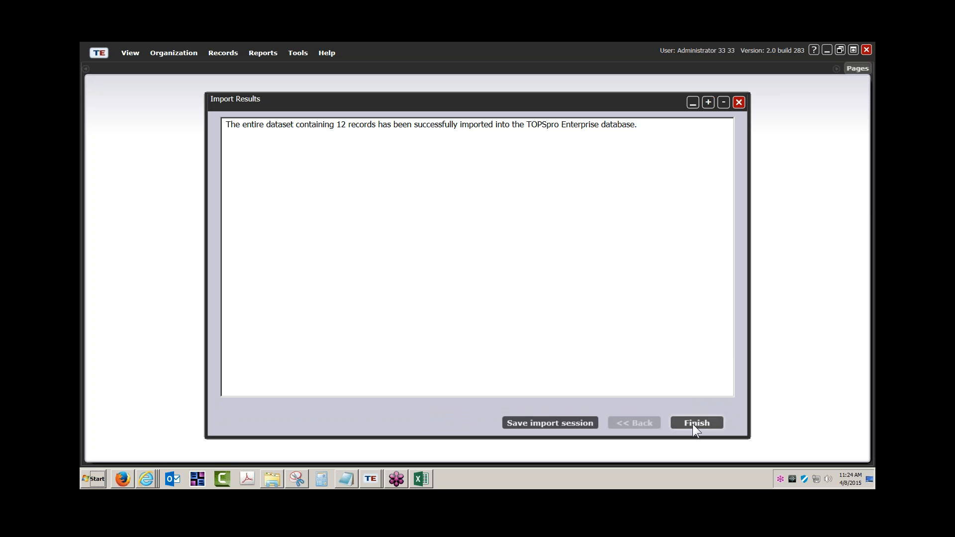
left_click(695, 424)
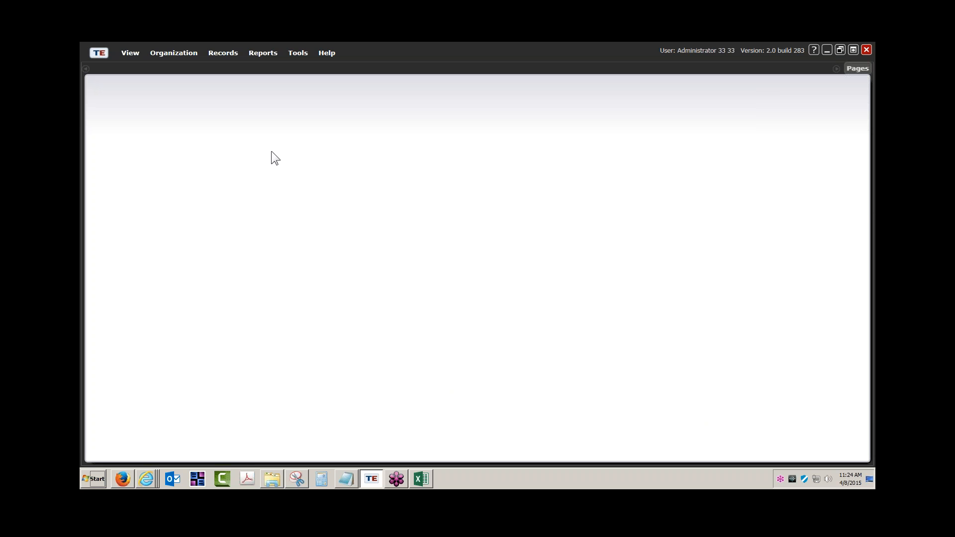
- Start another 3rd Party Import Wizard session and choose Name and demographics from a 3rd party system (5050) as the record to import
left_click(299, 54)
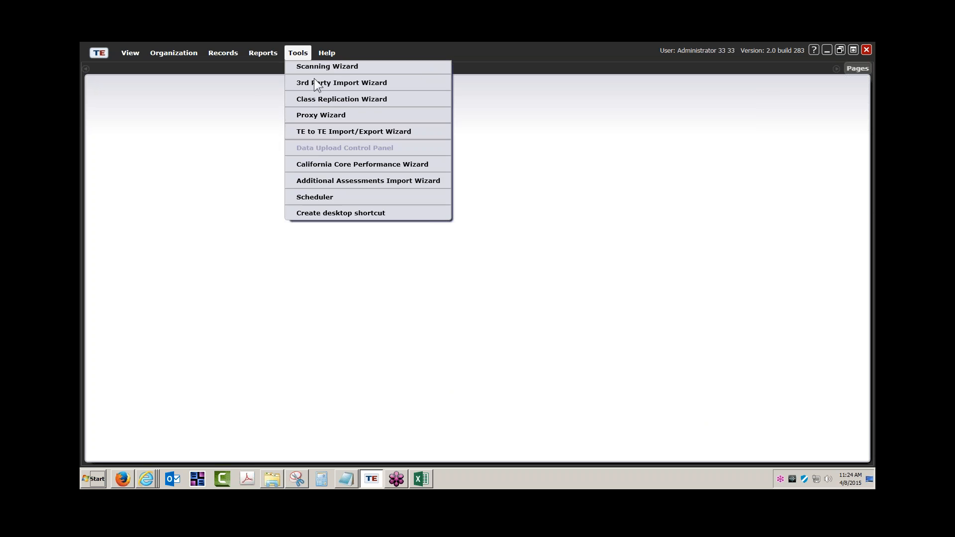
left_click(315, 83)
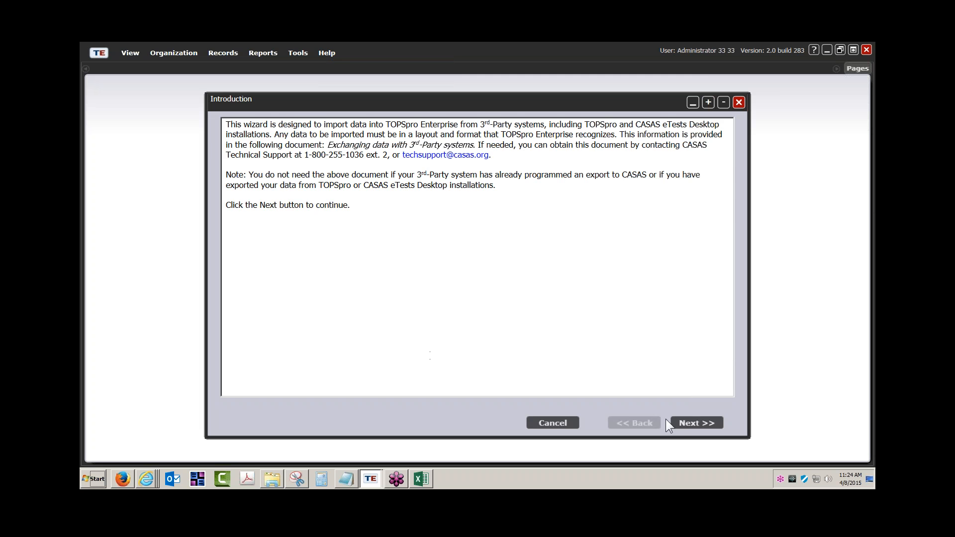
left_click(682, 421)
left_click(681, 422)
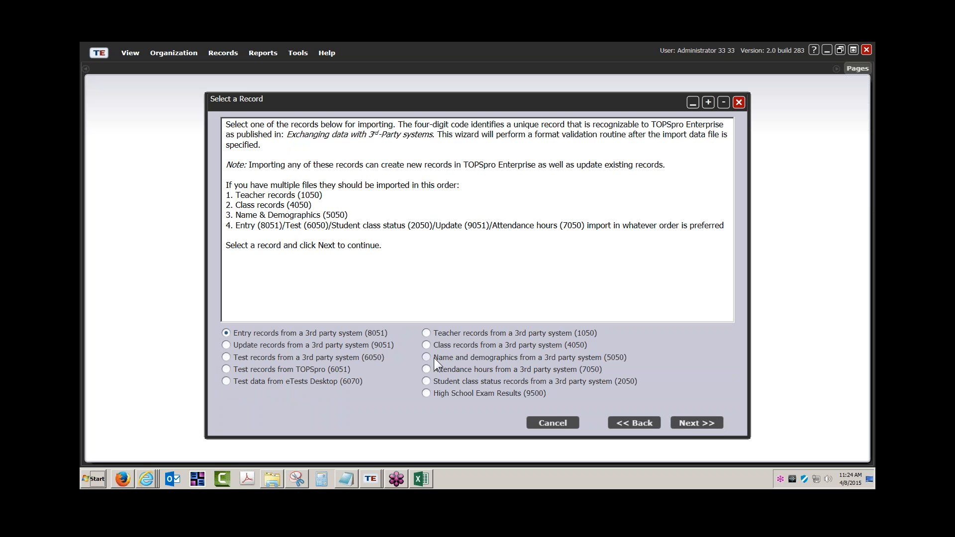
left_click(693, 423)
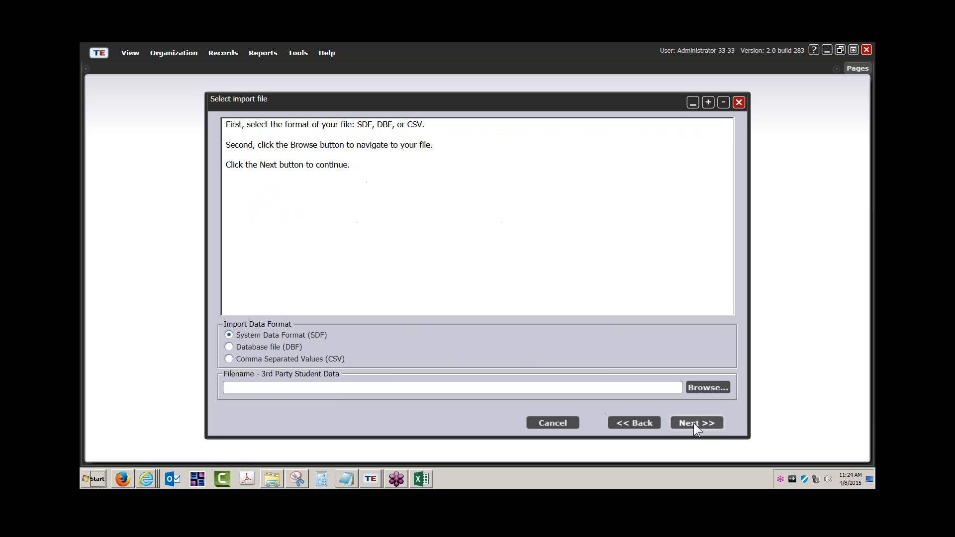
- Choose the Comma Separated Values (CSV) format and select Name & Demographics (5050) Import Template.csv from the IMPORT FILES folder
left_click(305, 359)
left_click(720, 388)
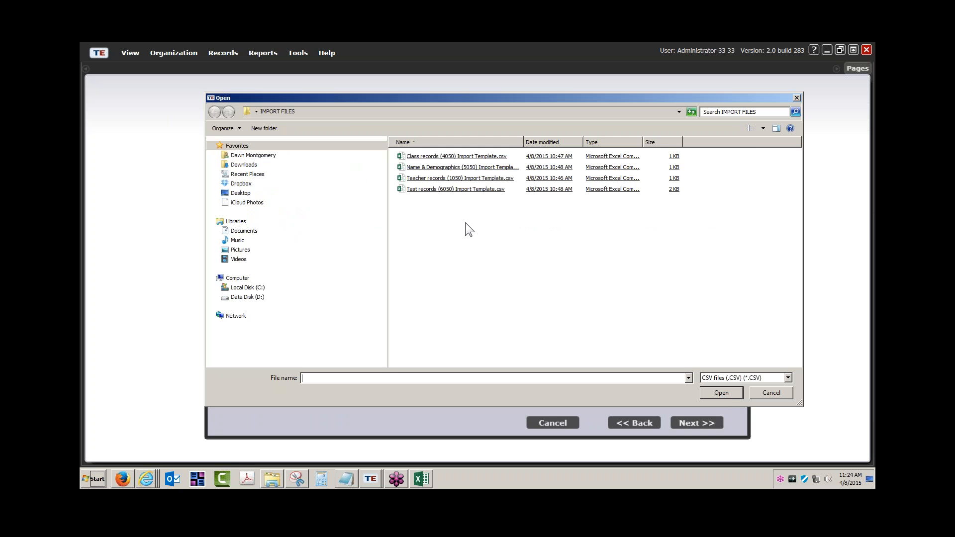
double_click(463, 167)
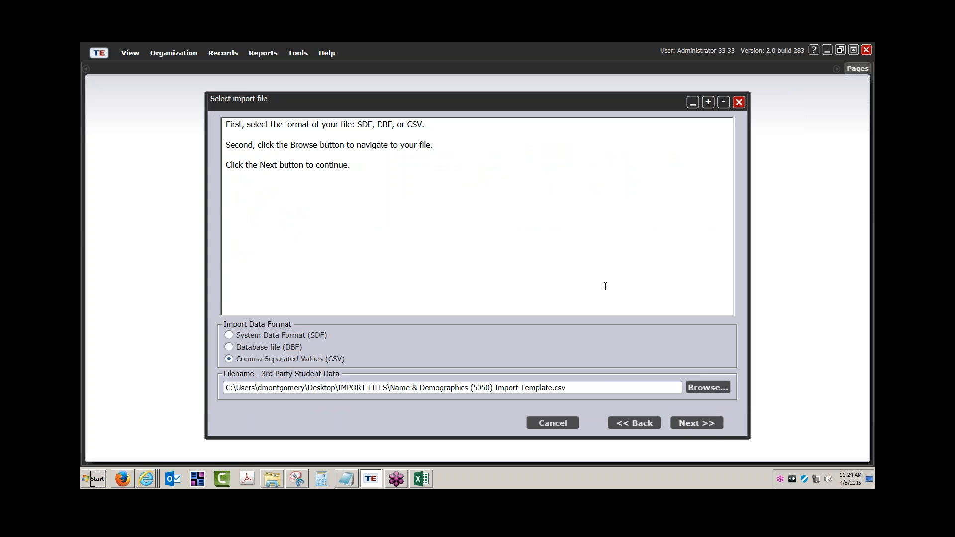
left_click(702, 421)
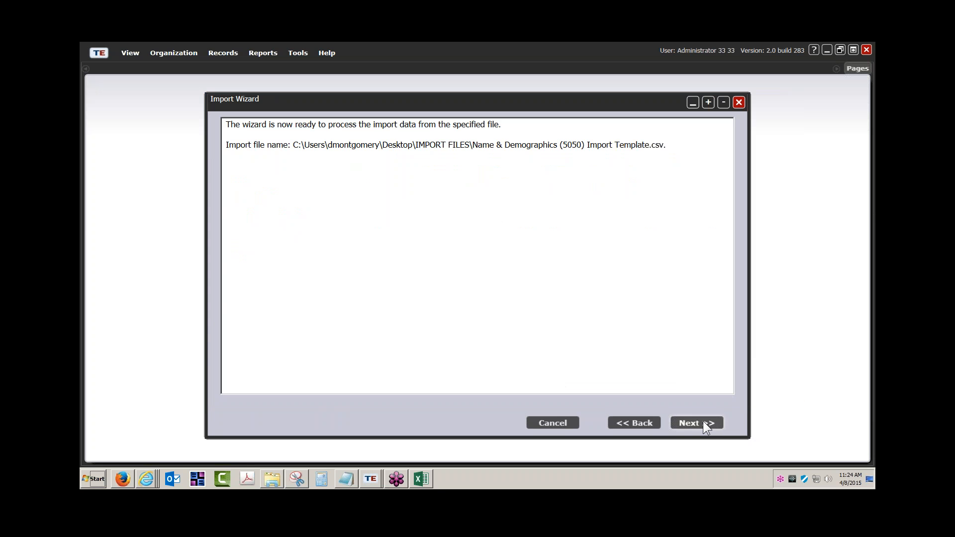
- Process the name and demographics file, review the student record columns through Ethnicity, and import the records to finish the session
left_click(703, 421)
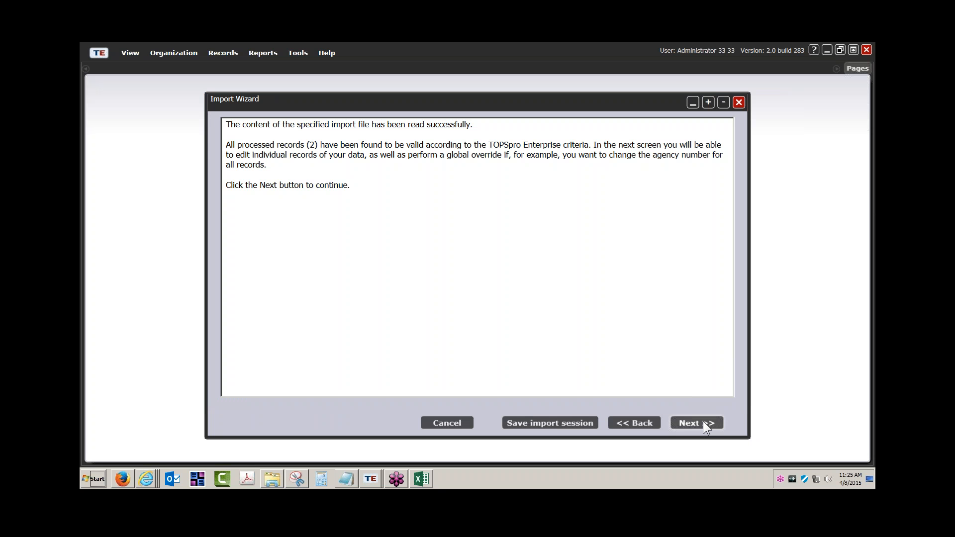
left_click(702, 422)
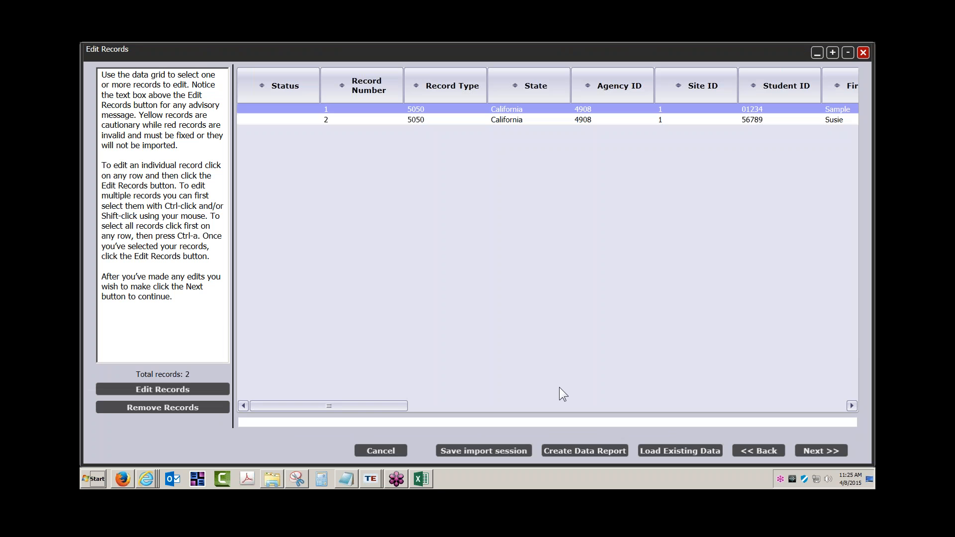
left_click_drag(388, 407, 537, 416)
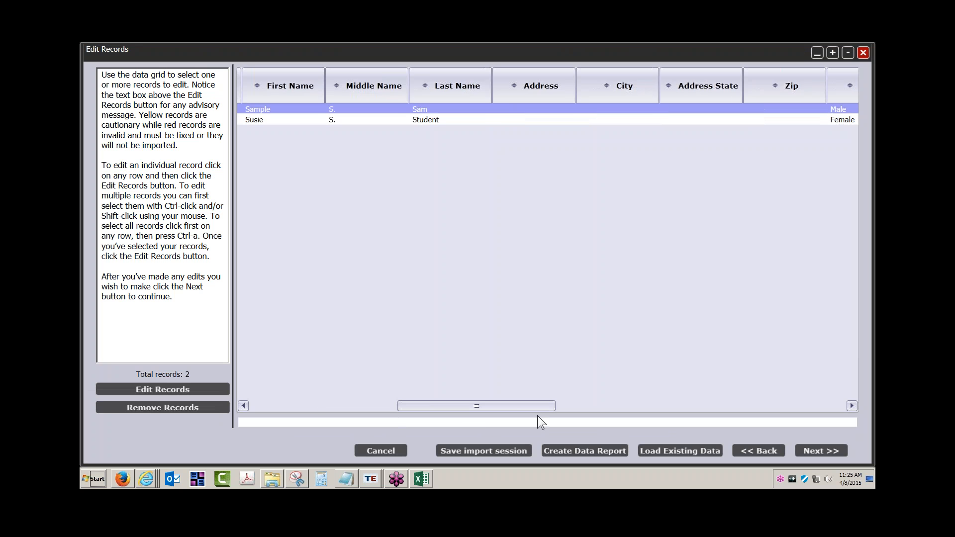
left_click(852, 406)
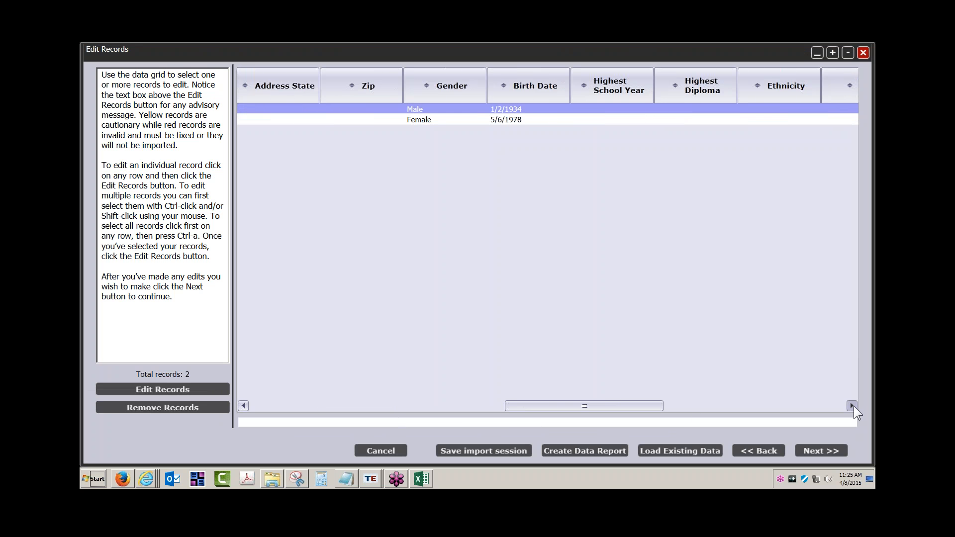
left_click(819, 450)
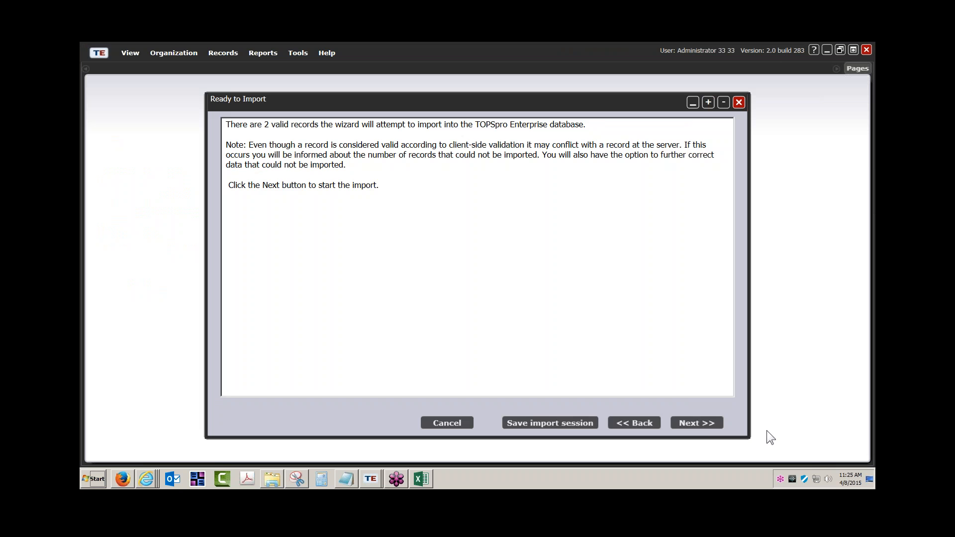
left_click(702, 422)
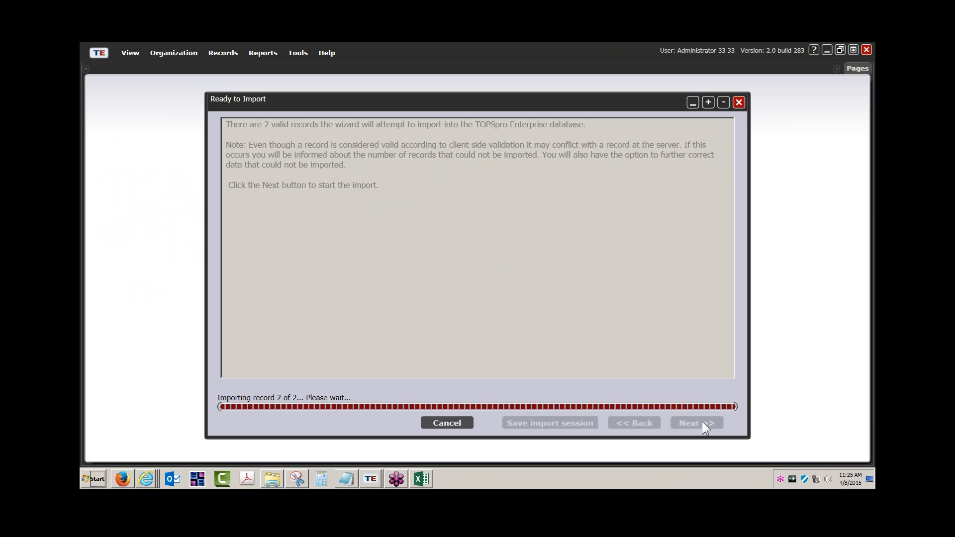
left_click(702, 422)
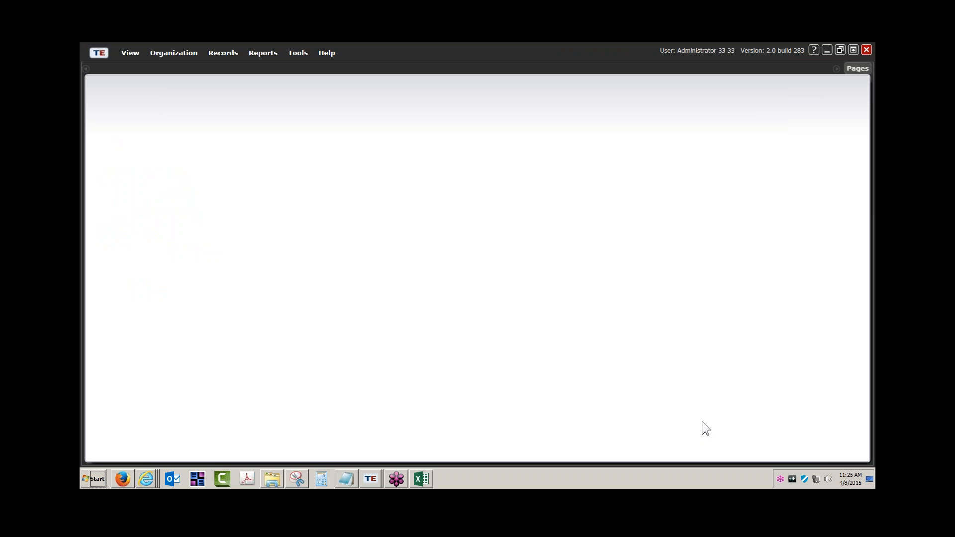
- Start a further 3rd Party Import Wizard session and choose Test records from a 3rd party system (6050) as the record to import
left_click(298, 54)
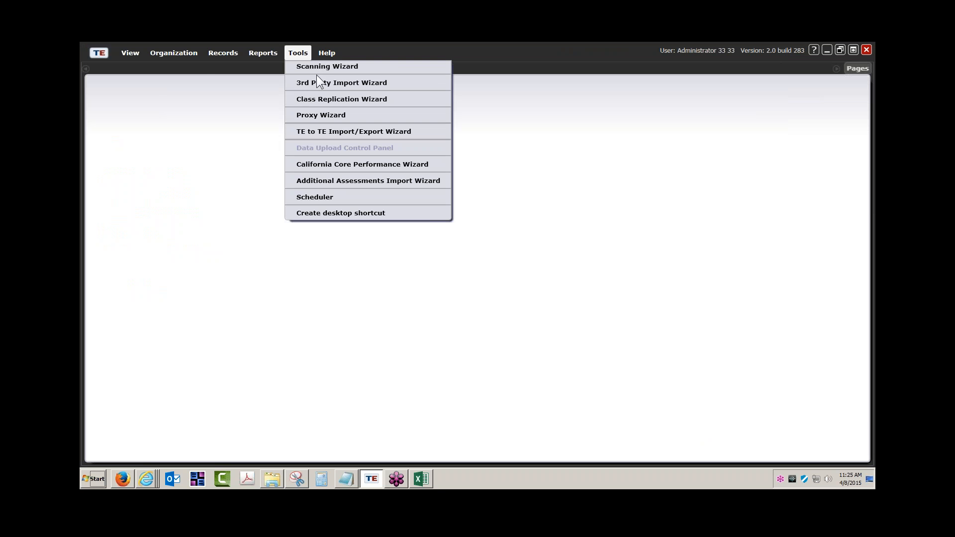
left_click(315, 82)
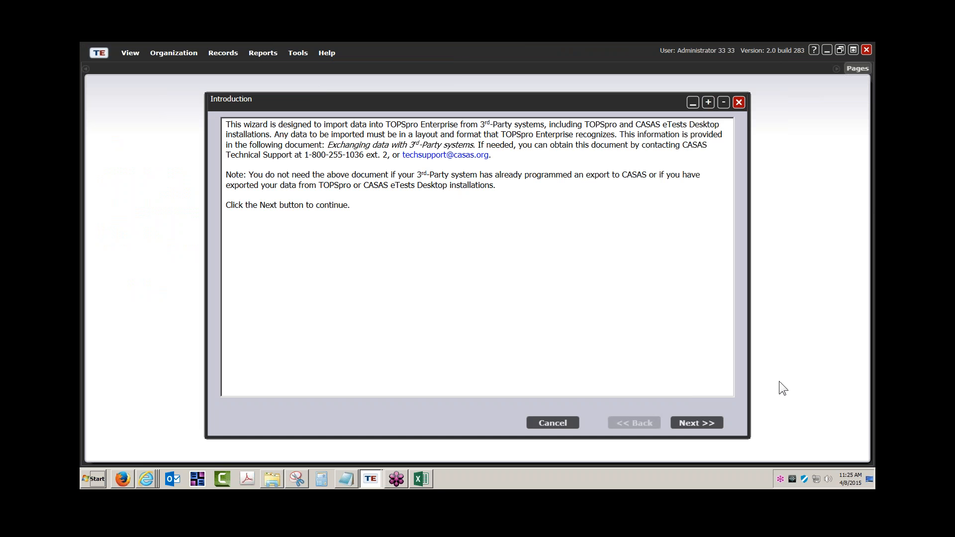
left_click(707, 424)
left_click(702, 424)
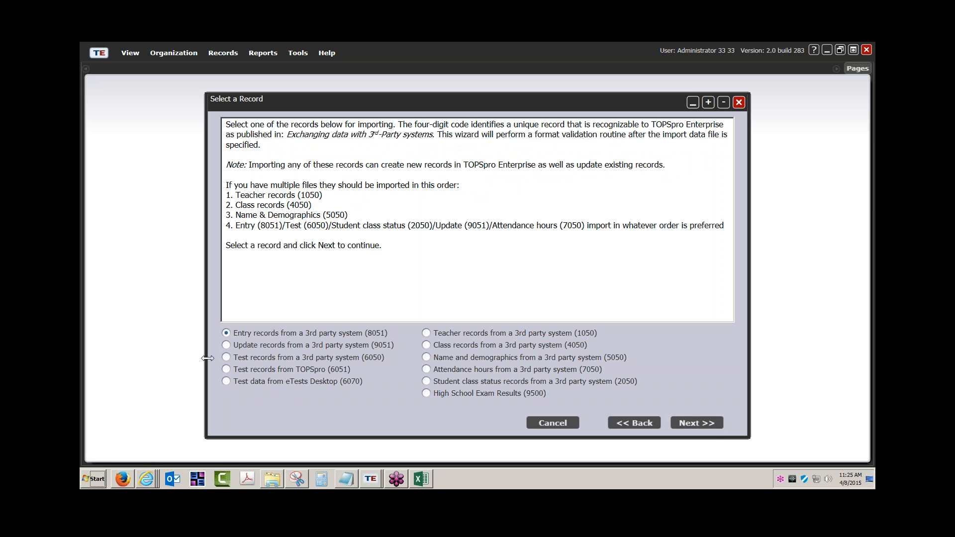
left_click(226, 357)
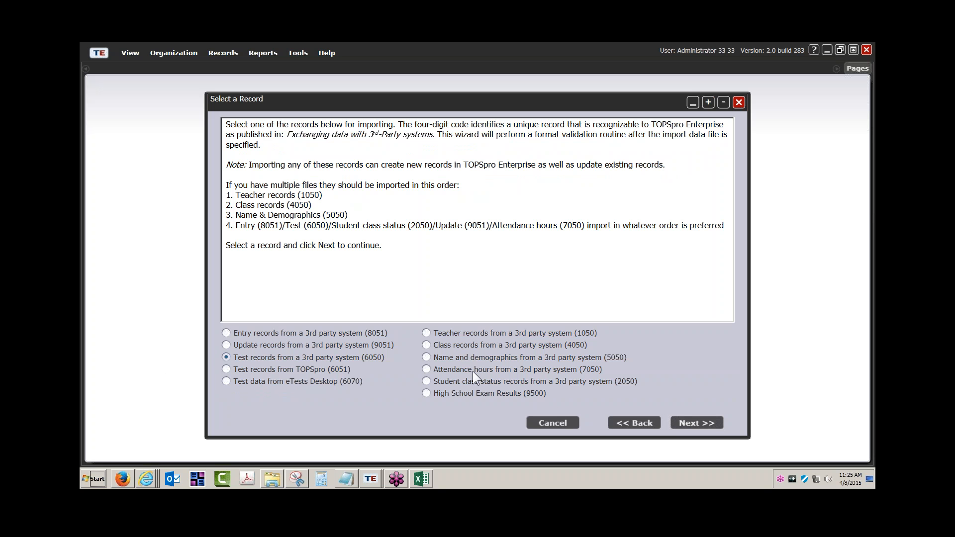
left_click(719, 420)
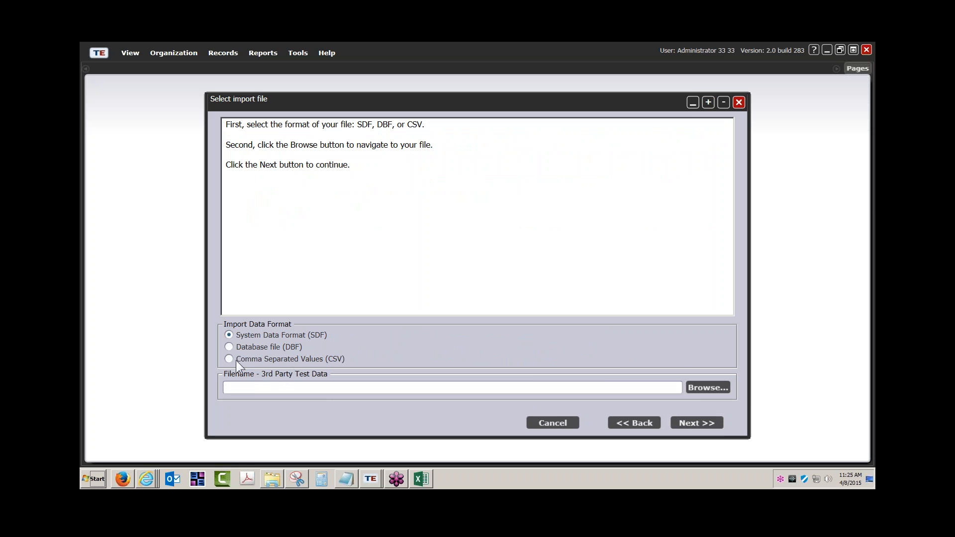
- Choose the CSV format, select Test records (6050) Import Template.csv from the IMPORT FILES folder and continue to the processing options
left_click(700, 390)
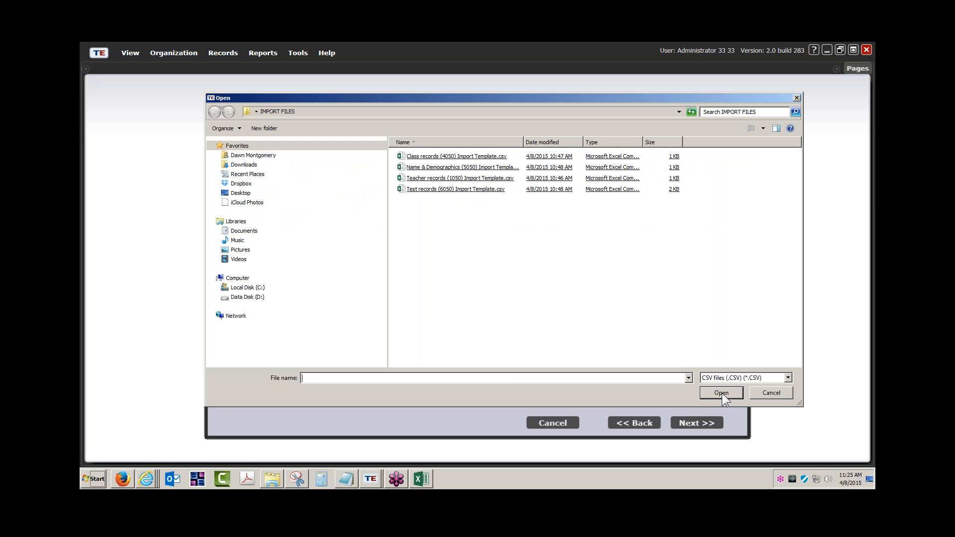
double_click(455, 189)
left_click(688, 422)
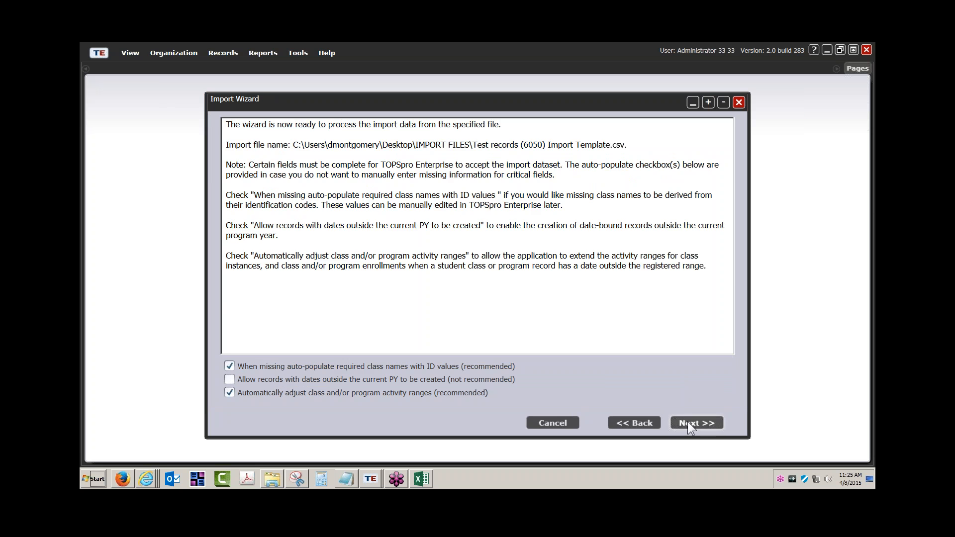
- Process the test records (6050) file with the preset options, import its records and finish the import session
left_click(687, 422)
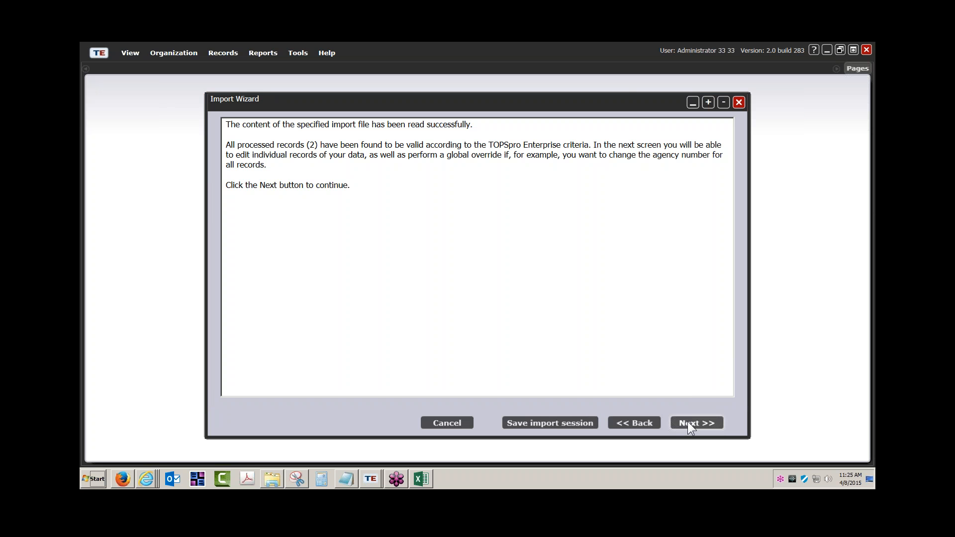
left_click(688, 423)
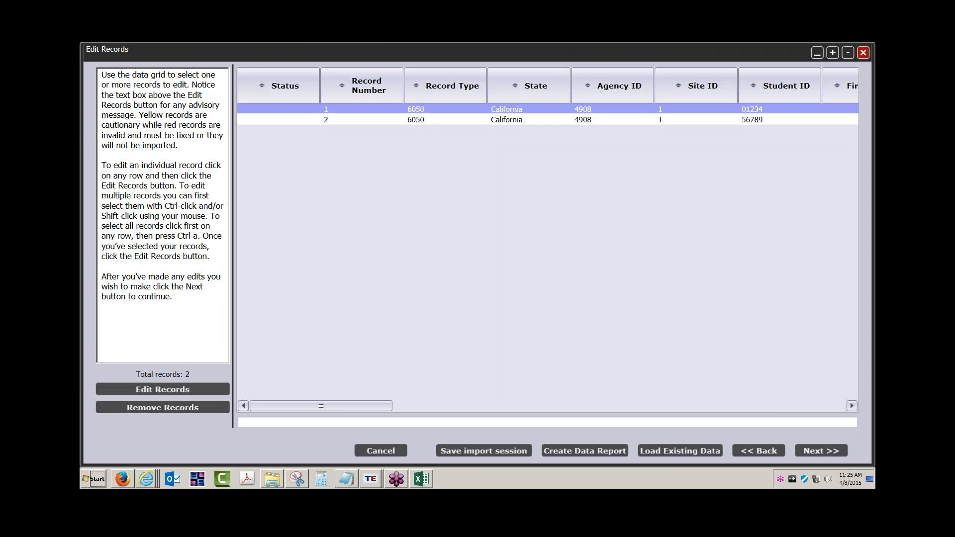
left_click(814, 449)
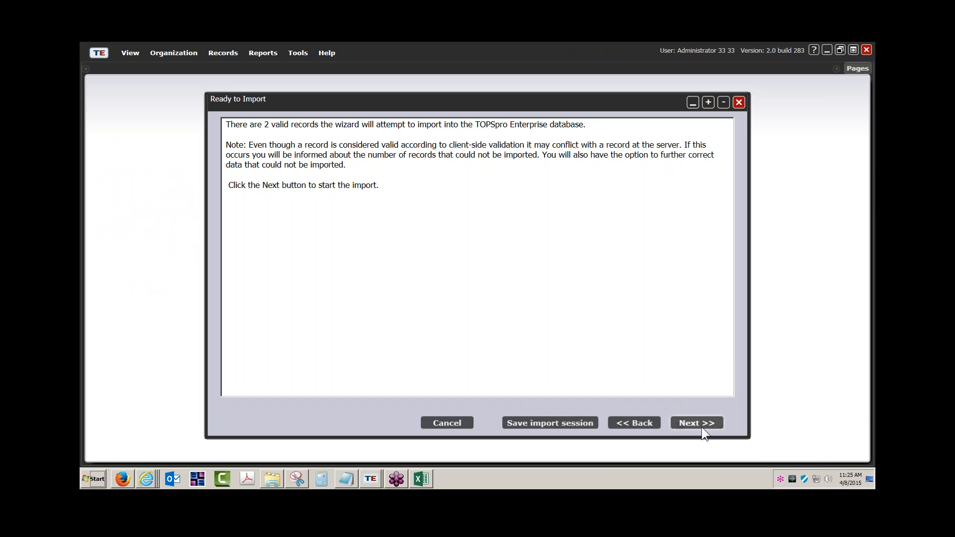
left_click(691, 422)
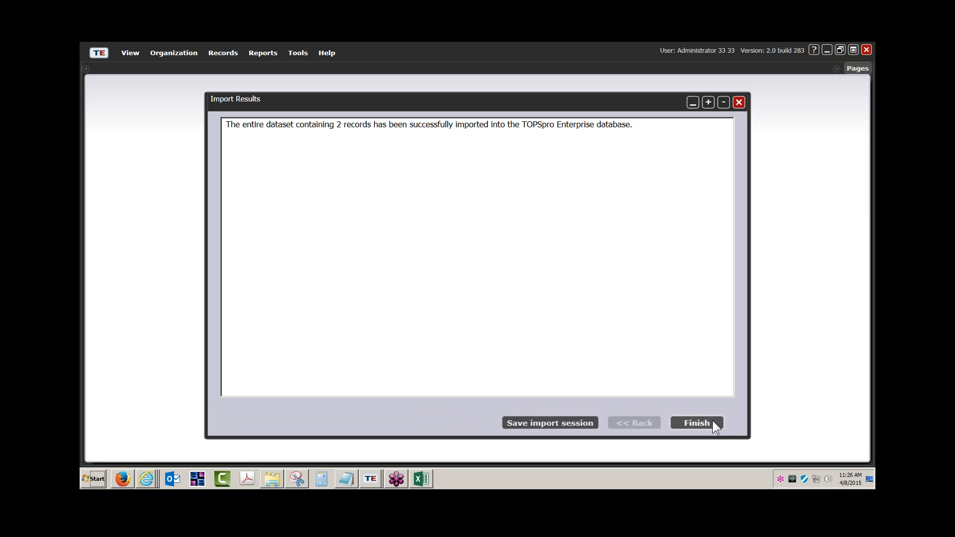
left_click(706, 422)
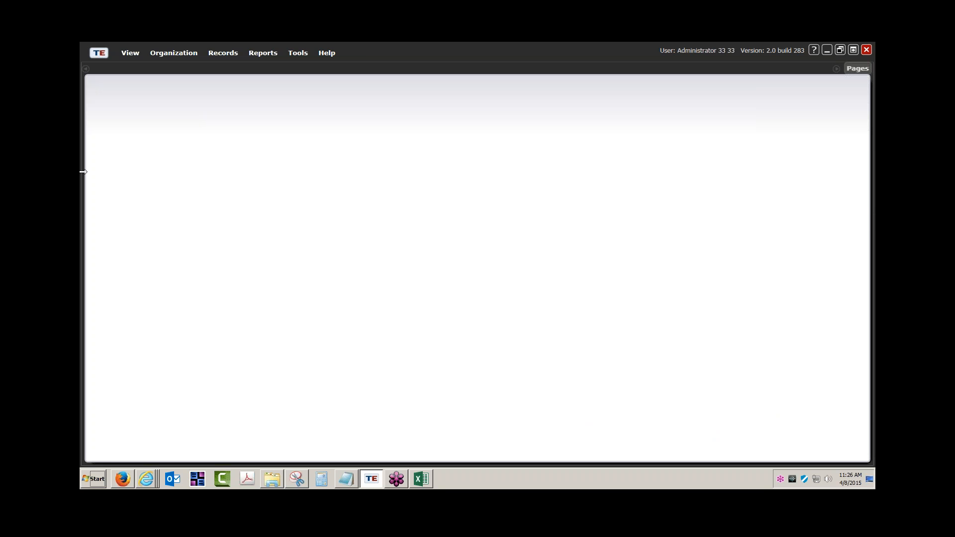
left_click(171, 54)
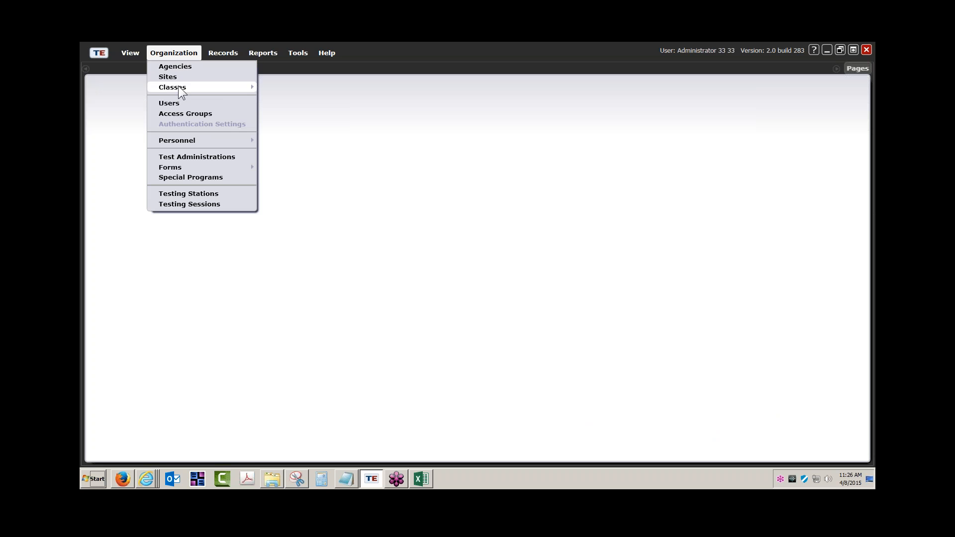
mouse_move(178, 87)
left_click(293, 99)
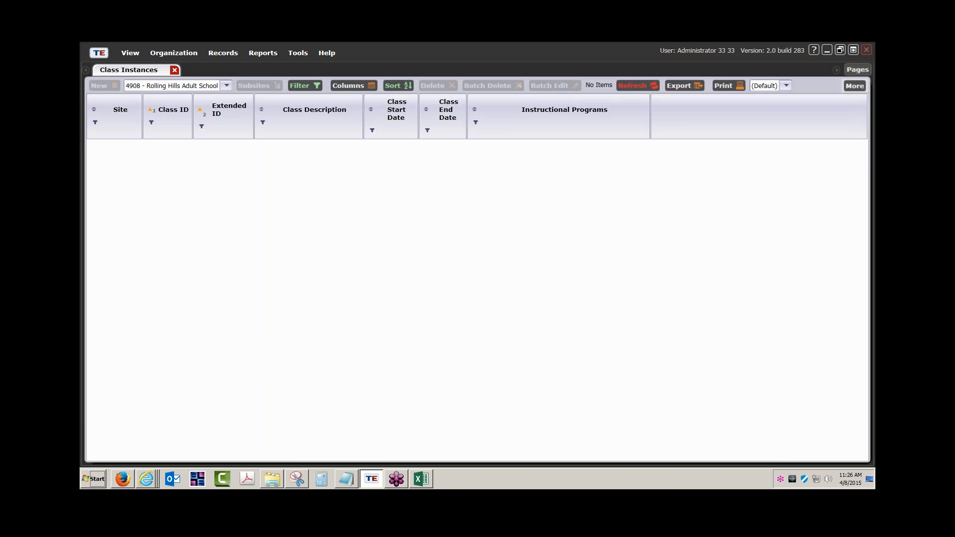
left_click(174, 70)
- Open the Class Definitions list and filter it to classes whose Extended ID starts with FALL
left_click(172, 52)
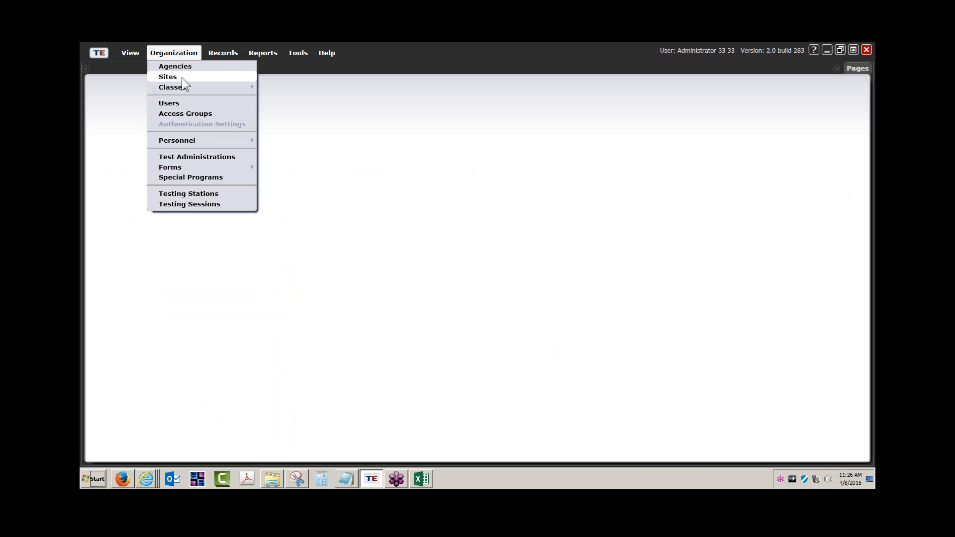
mouse_move(184, 91)
left_click(291, 98)
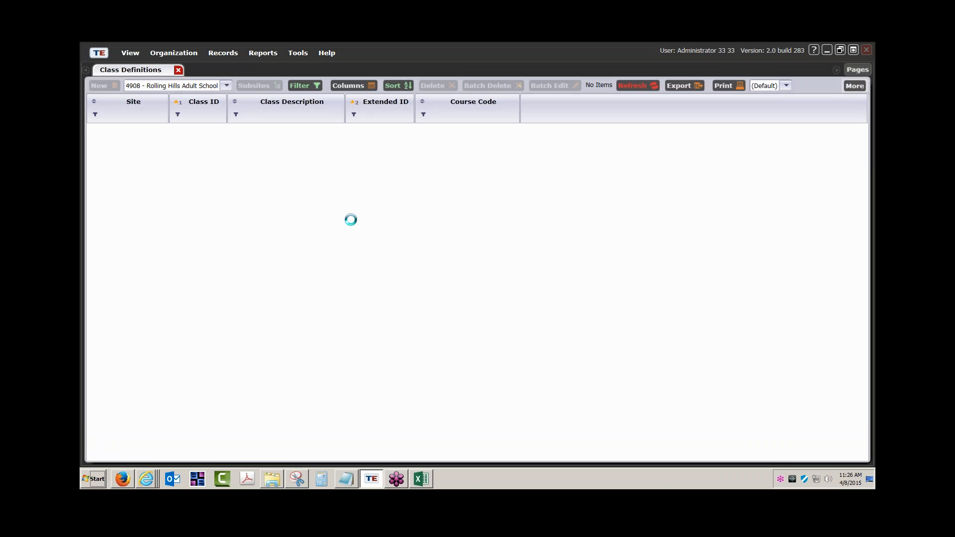
left_click(354, 114)
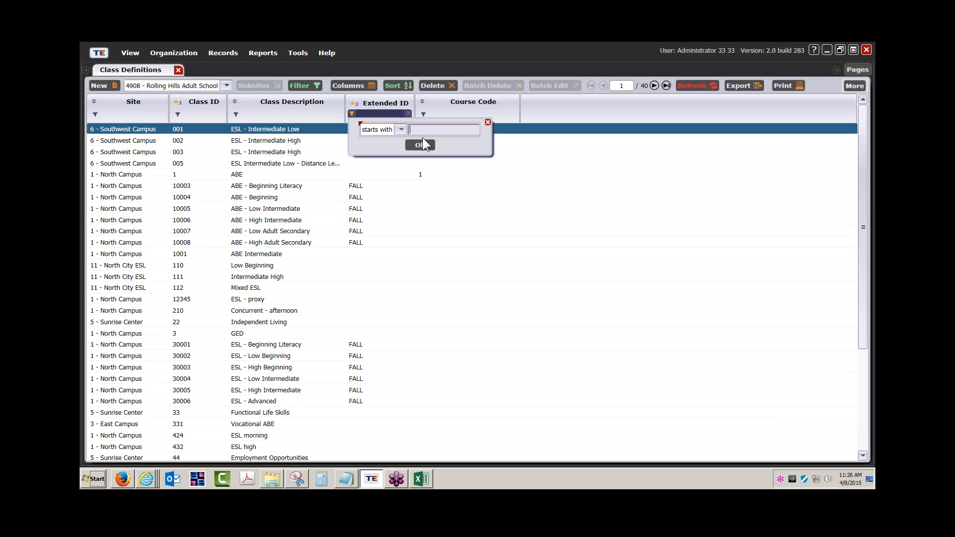
type("FALL")
key("Return")
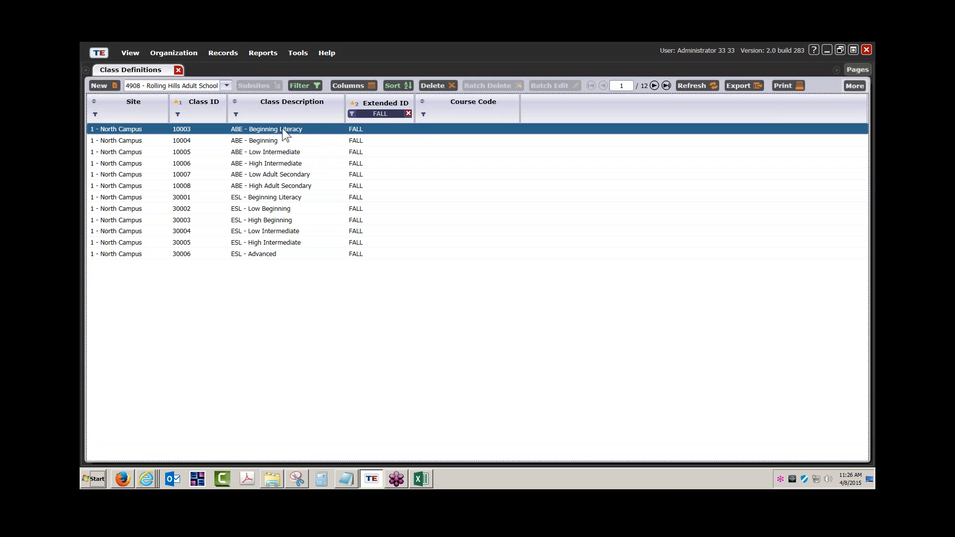
- Show the child Class Instances beneath the class definitions and examine those of classes 10003, 10004 and 10005
left_click(853, 86)
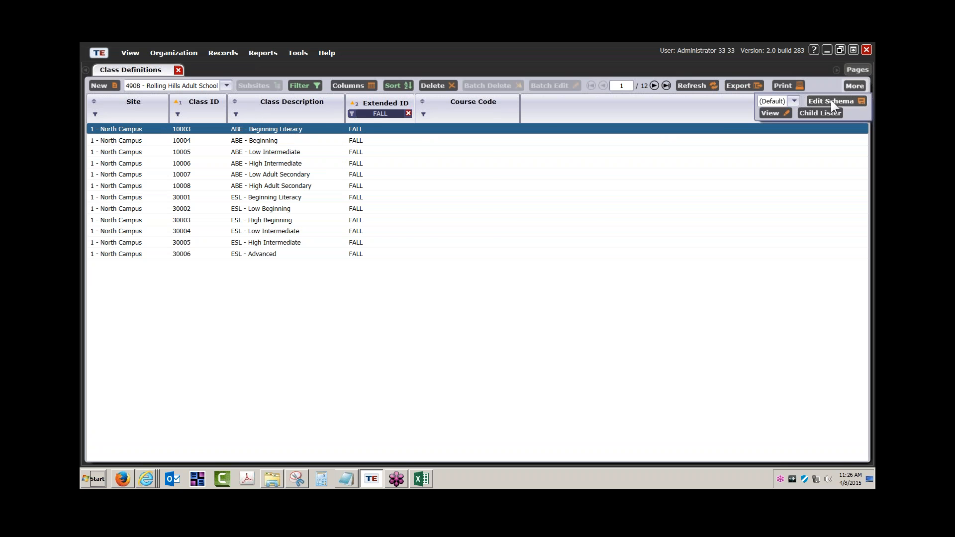
left_click(819, 112)
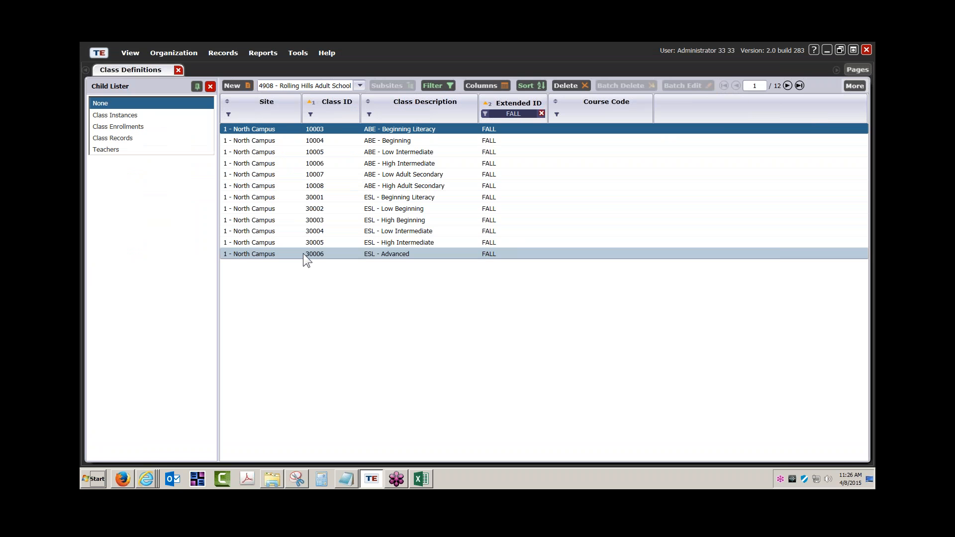
left_click(124, 115)
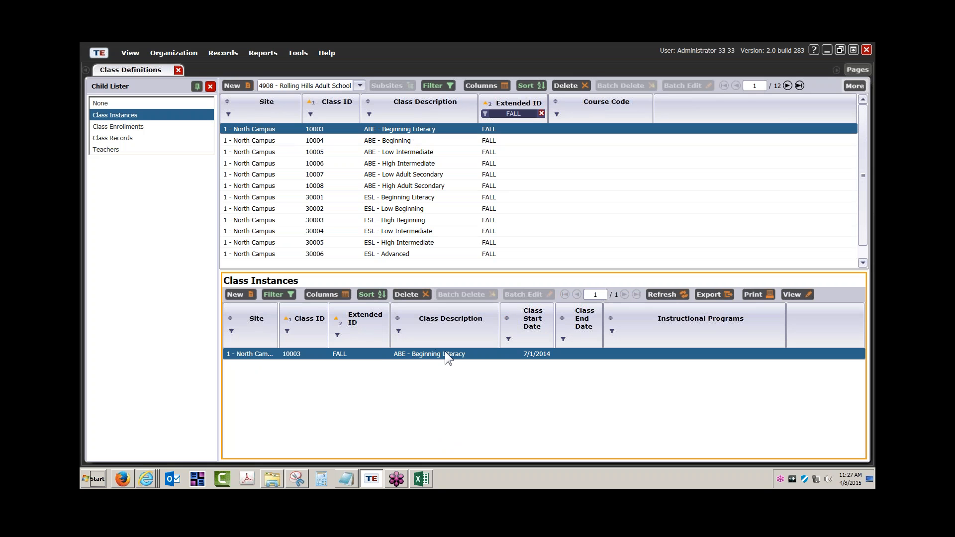
left_click(409, 139)
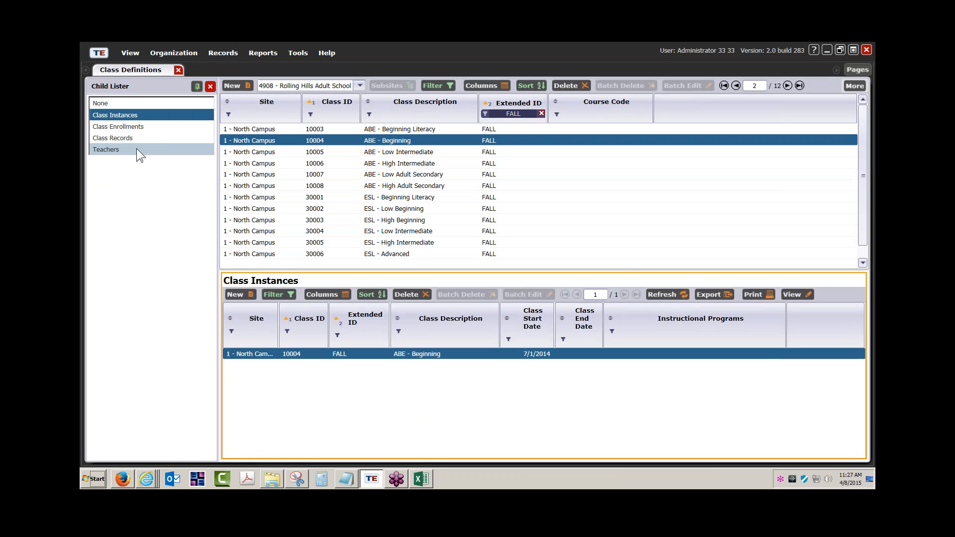
left_click(404, 152)
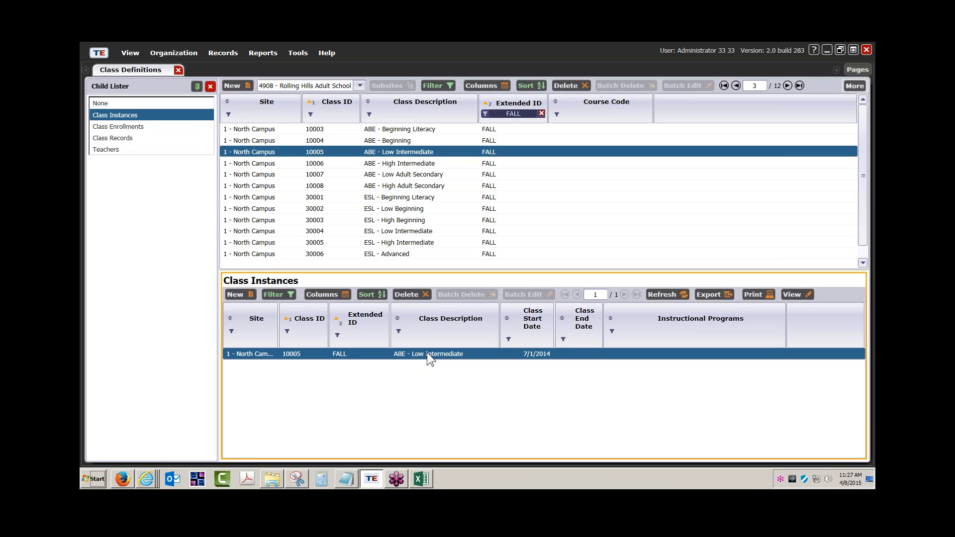
- Examine the new class enrollment form and its student choices for class 10005, and close it without saving
left_click(111, 125)
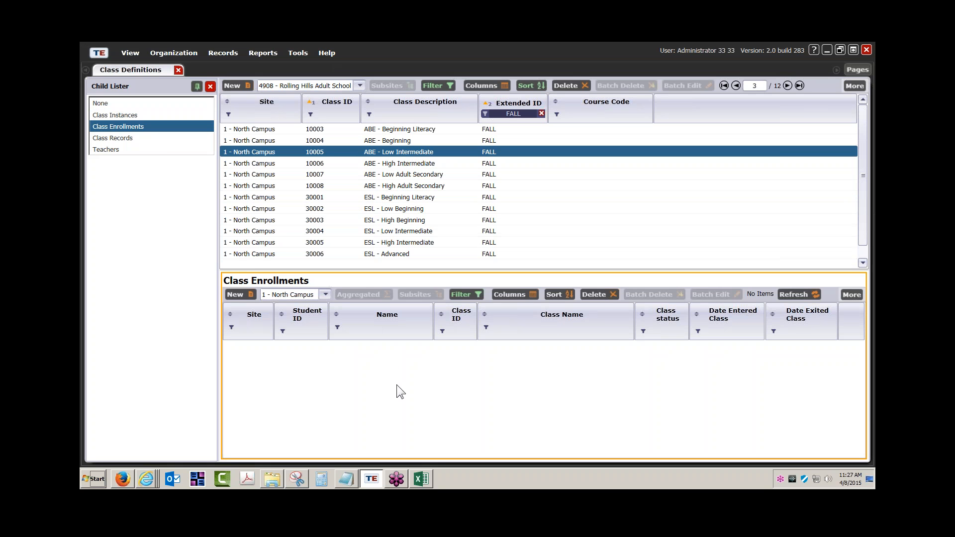
left_click(238, 294)
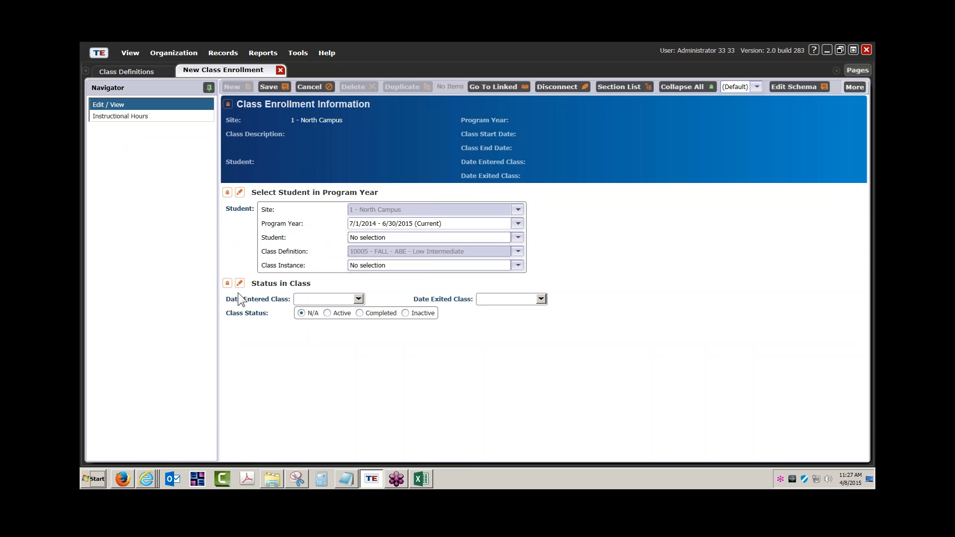
left_click(516, 238)
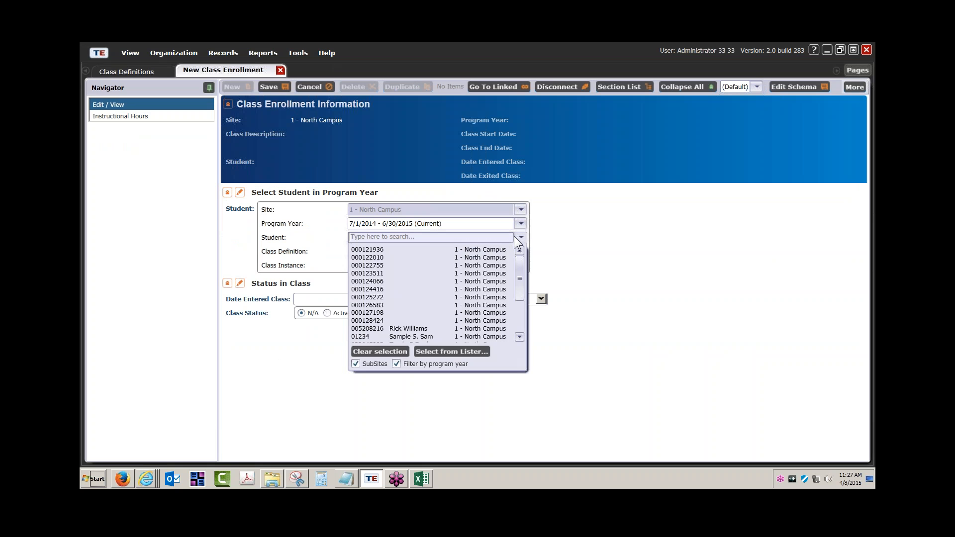
left_click(521, 235)
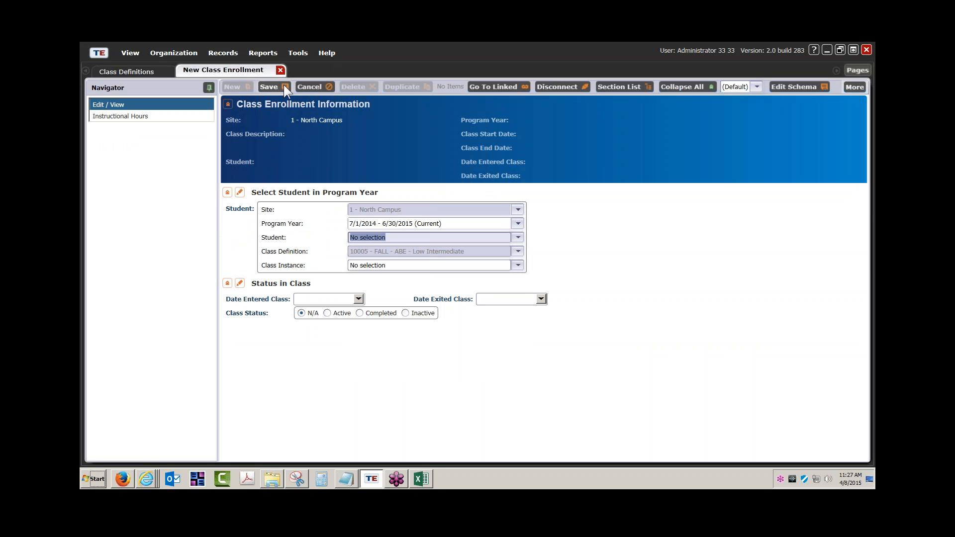
left_click(280, 69)
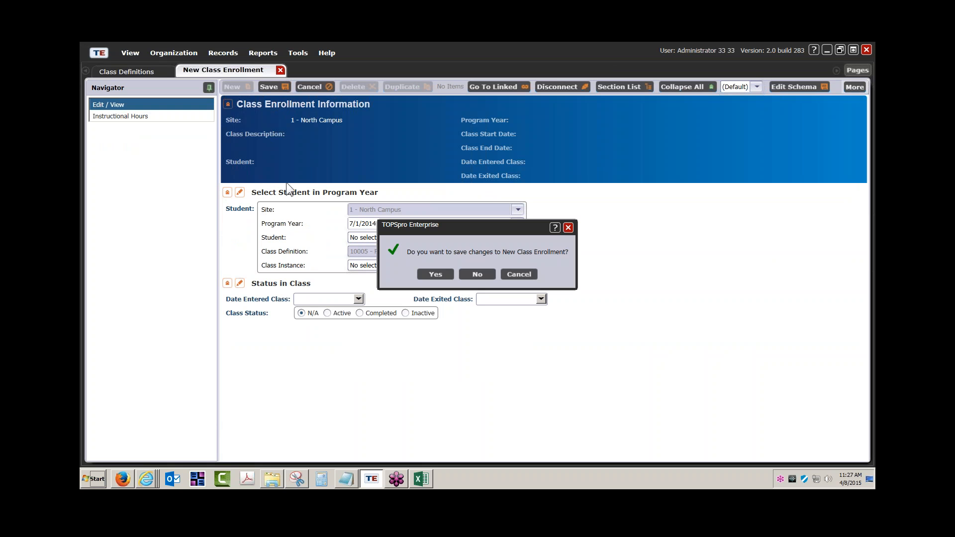
left_click(470, 274)
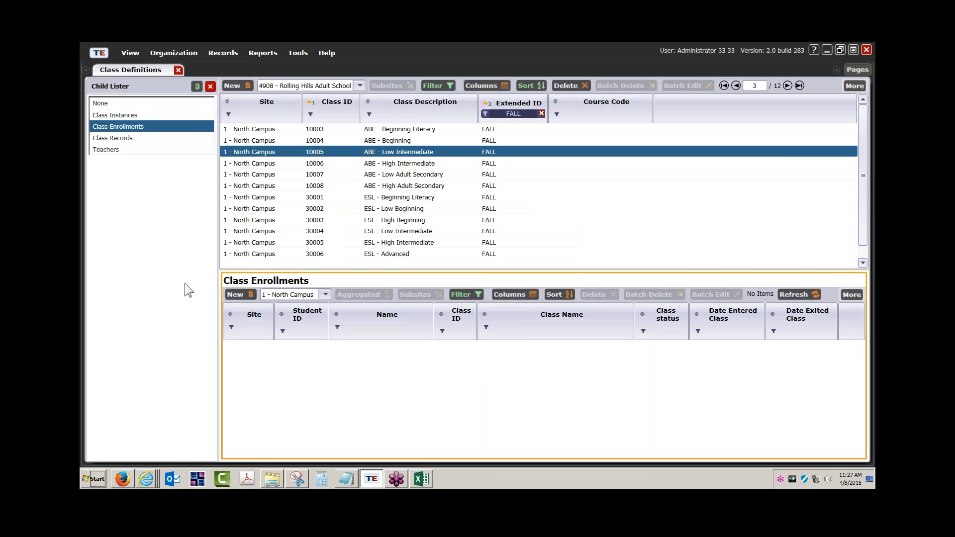
- Switch to the IIMPORT TEMPLATES folder and open Student class status (2050) Import Template.xlsx in Excel, showing its TEMPLATE sheet
left_click(298, 54)
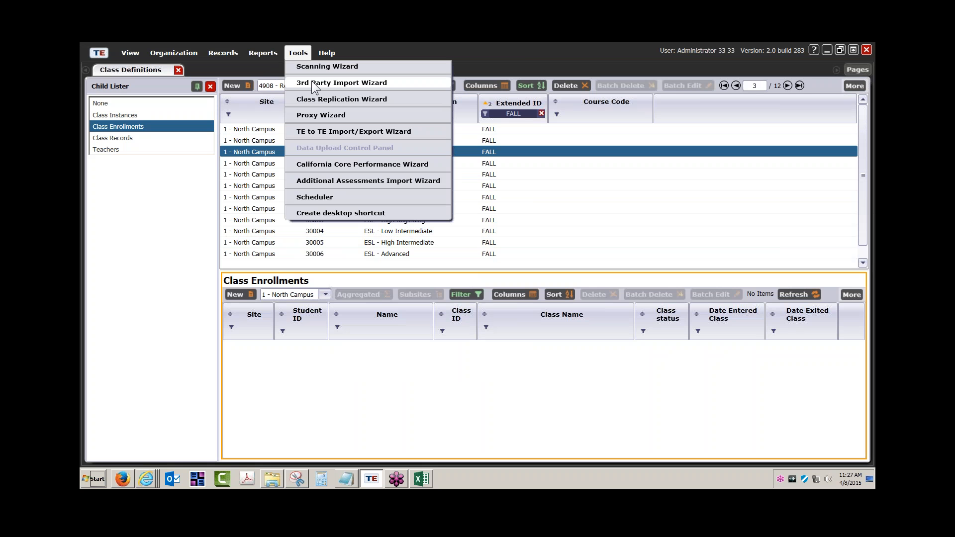
left_click(272, 479)
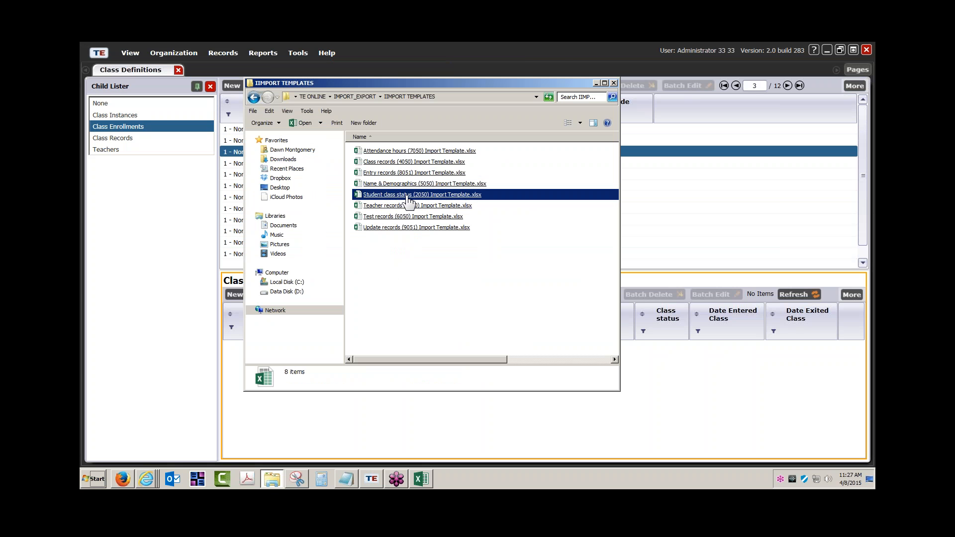
left_click(420, 196)
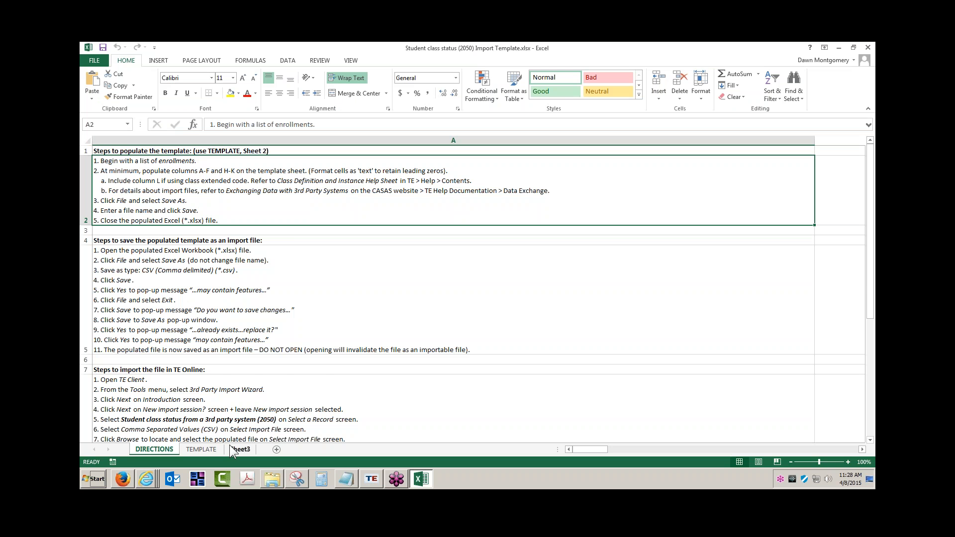
left_click(201, 449)
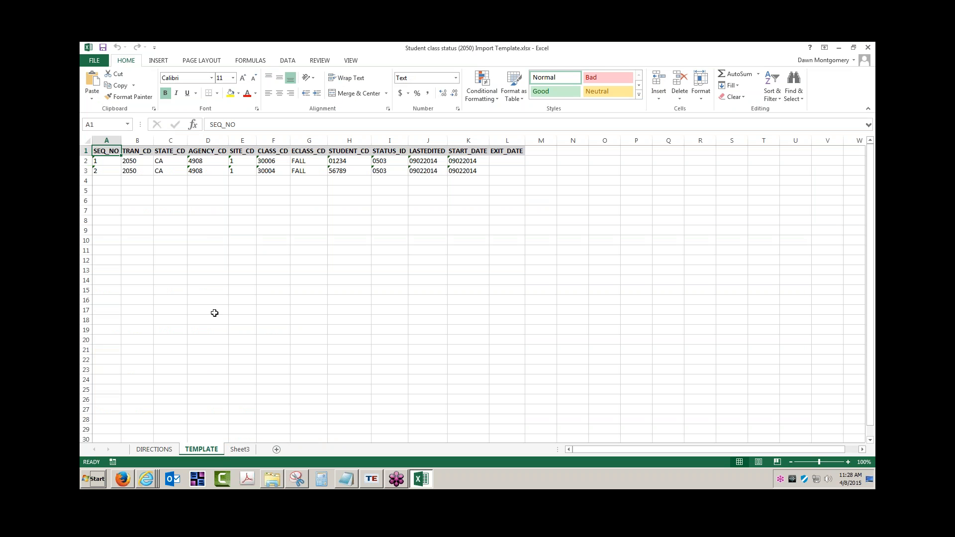
- Prepare to save a copy of the template as CSV (Comma delimited) in the IMPORT FILES folder on the Desktop
left_click(94, 60)
left_click(105, 163)
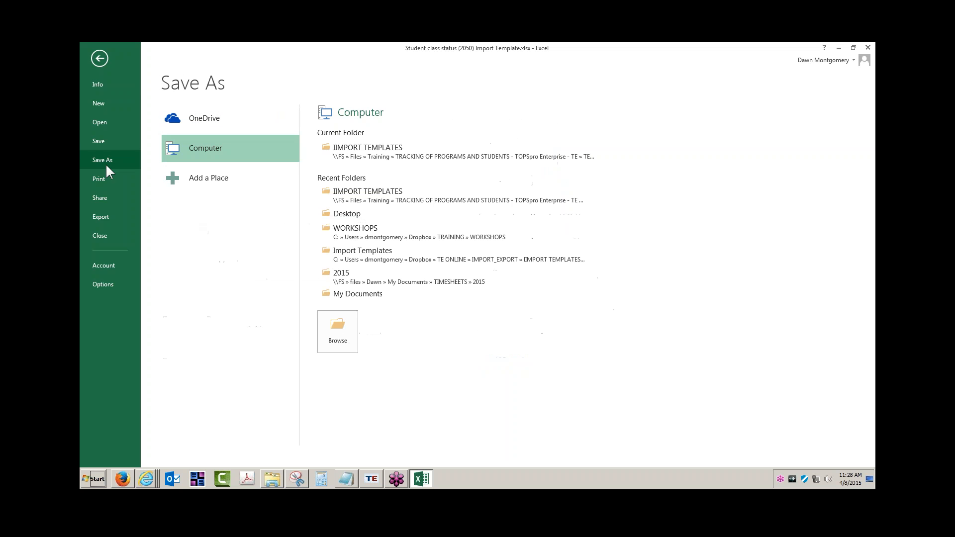
left_click(361, 216)
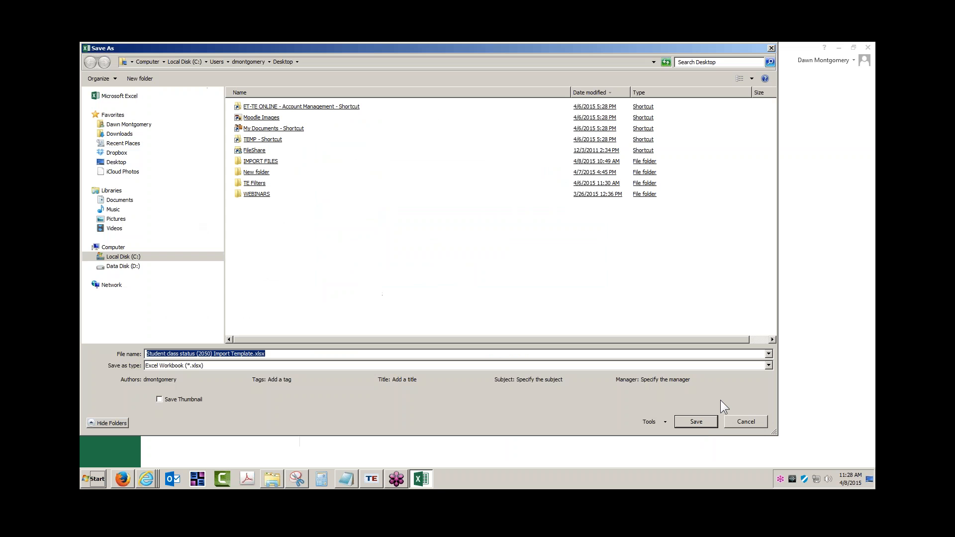
left_click(768, 365)
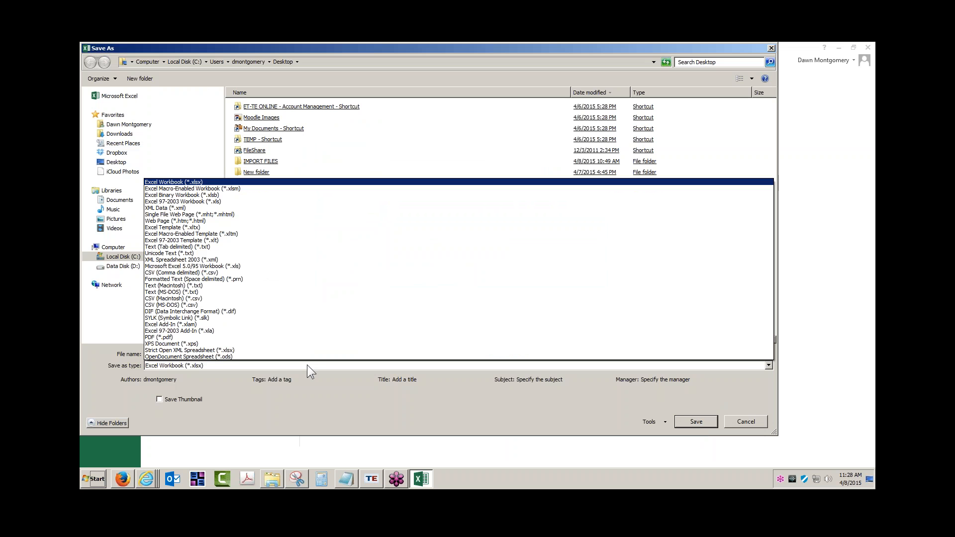
left_click(178, 273)
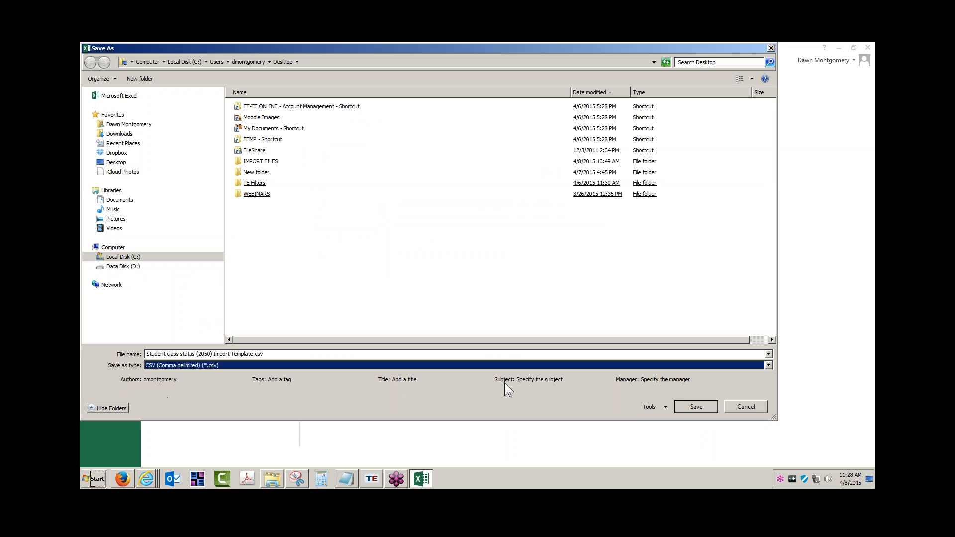
left_click(266, 162)
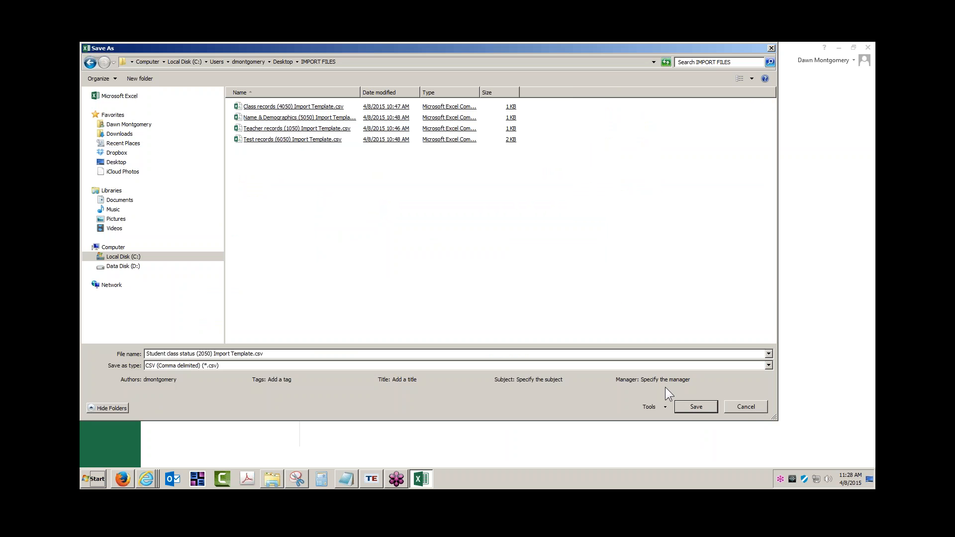
- Save only the active sheet as Student class status (2050) Import Template.csv, and close the workbook, replacing the existing CSV file
left_click(697, 407)
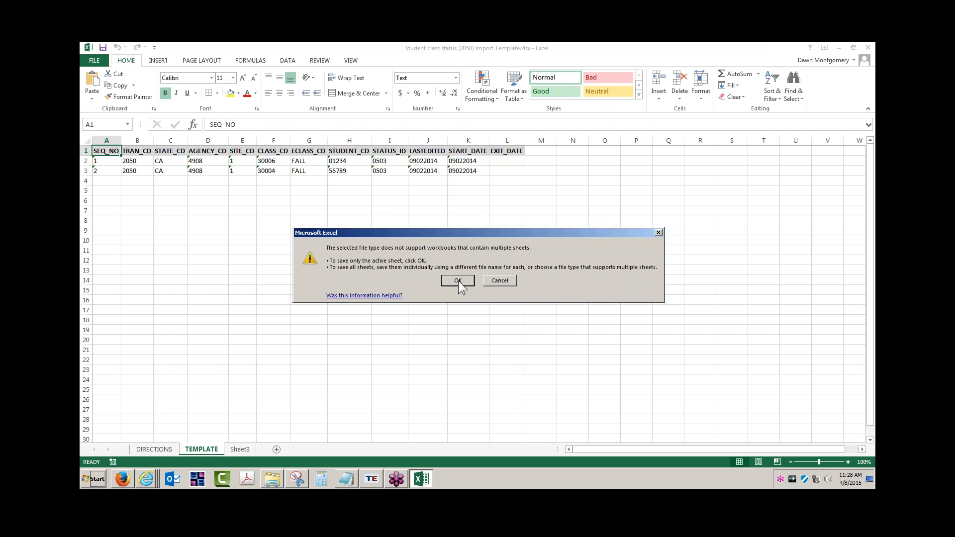
left_click(458, 281)
left_click(438, 285)
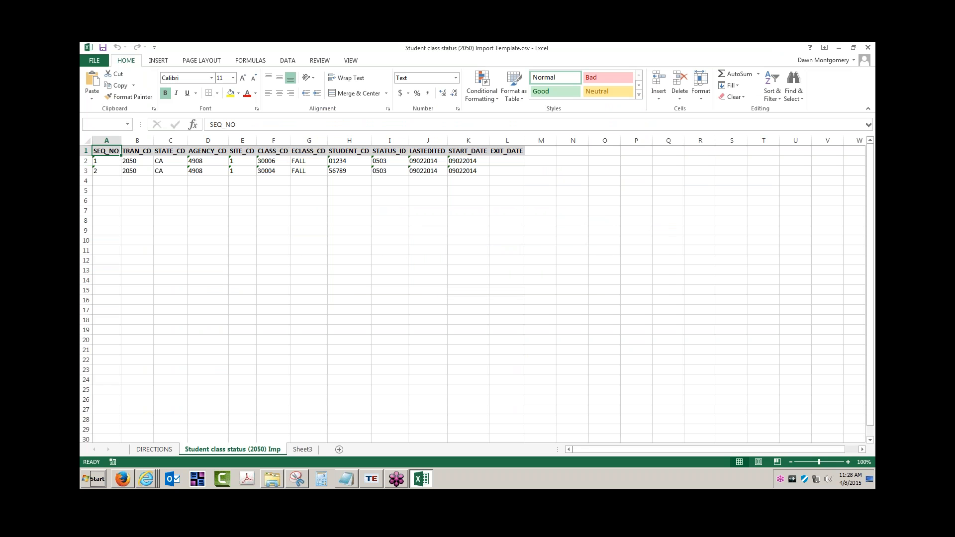
left_click(868, 46)
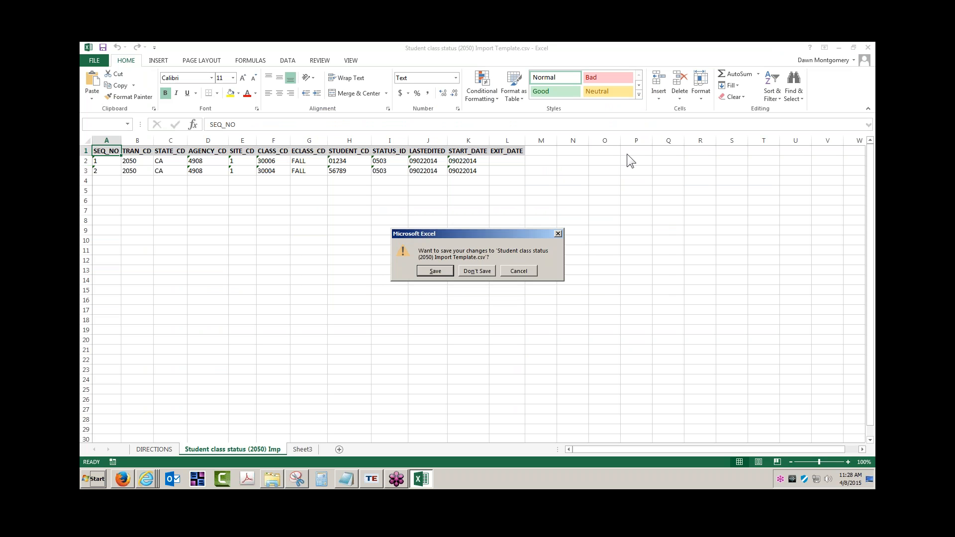
left_click(434, 271)
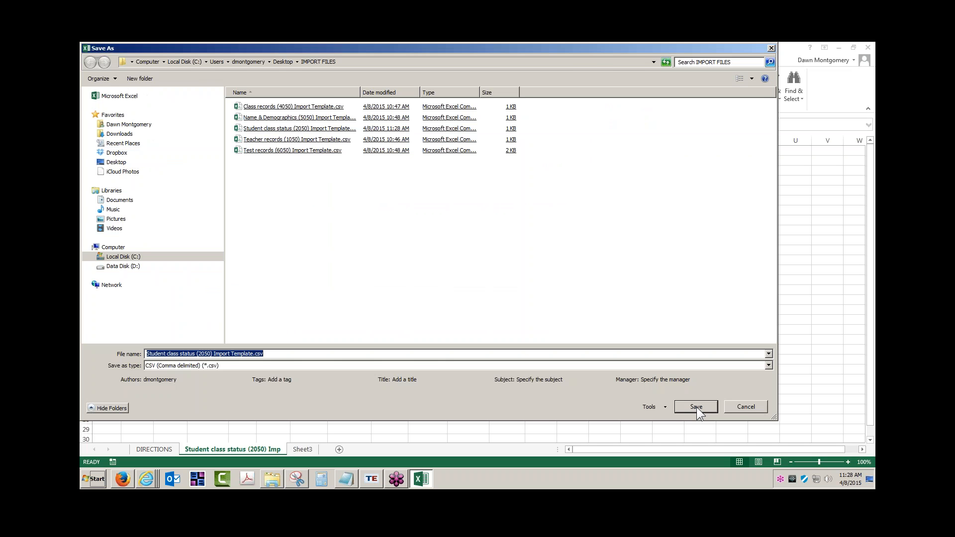
left_click(696, 408)
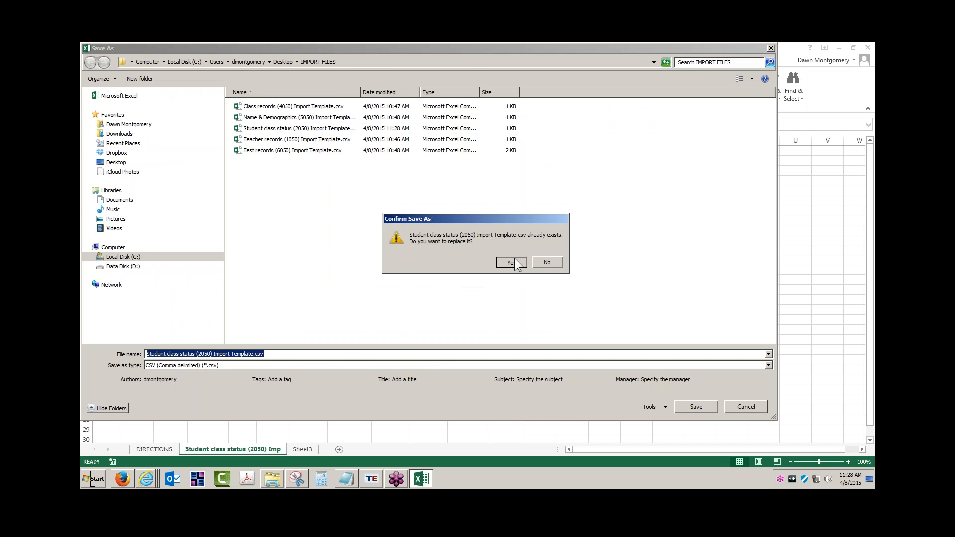
left_click(512, 262)
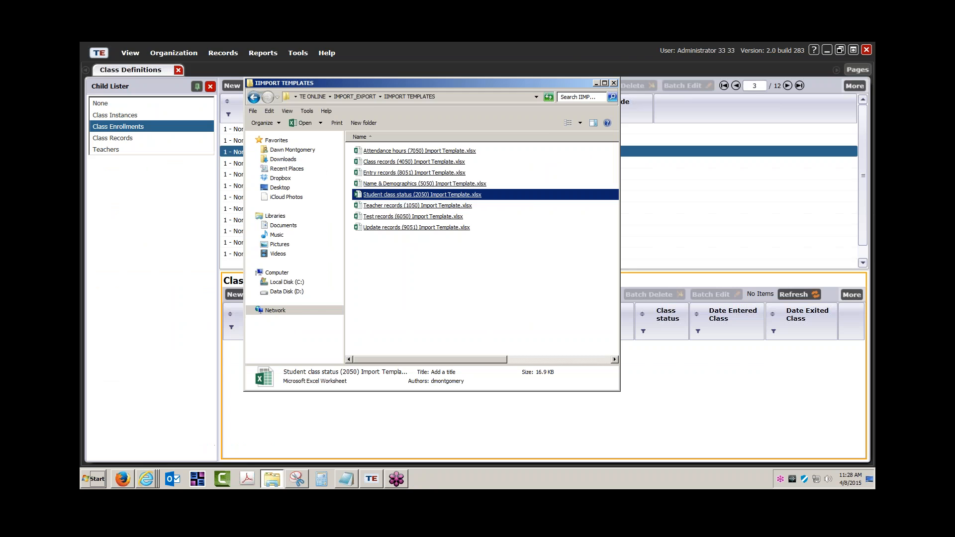
- Switch to TOPSpro Enterprise and start a 3rd Party Import for student class status records from a 3rd party system (2050)
left_click(661, 208)
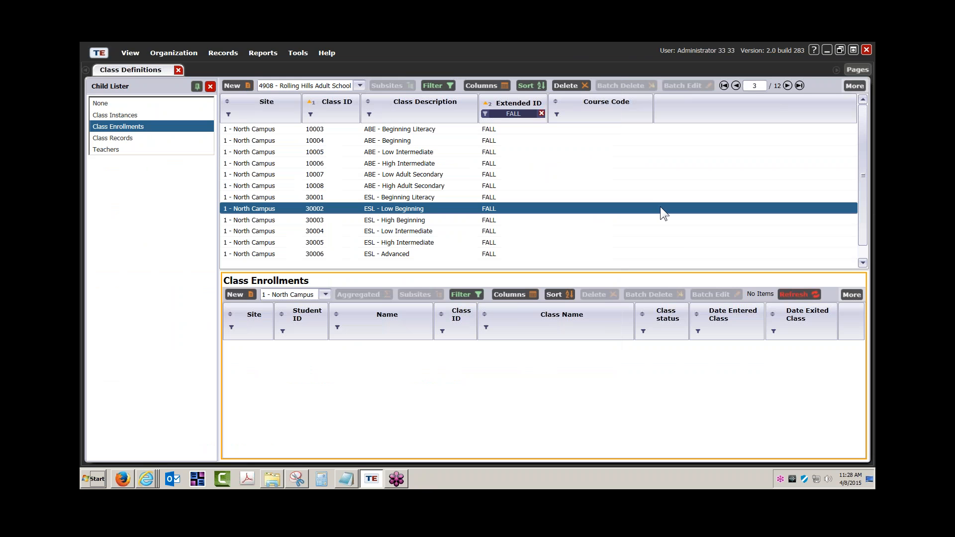
left_click(295, 53)
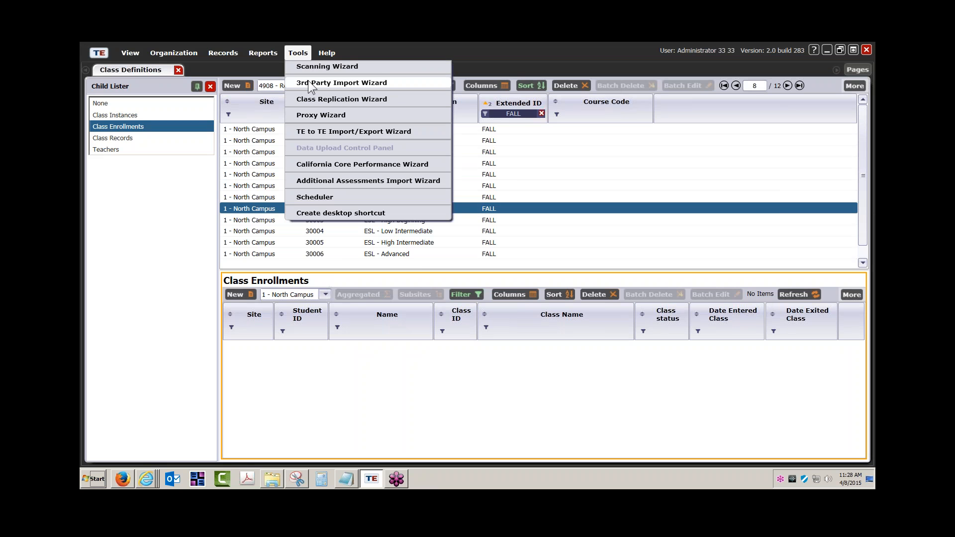
left_click(309, 84)
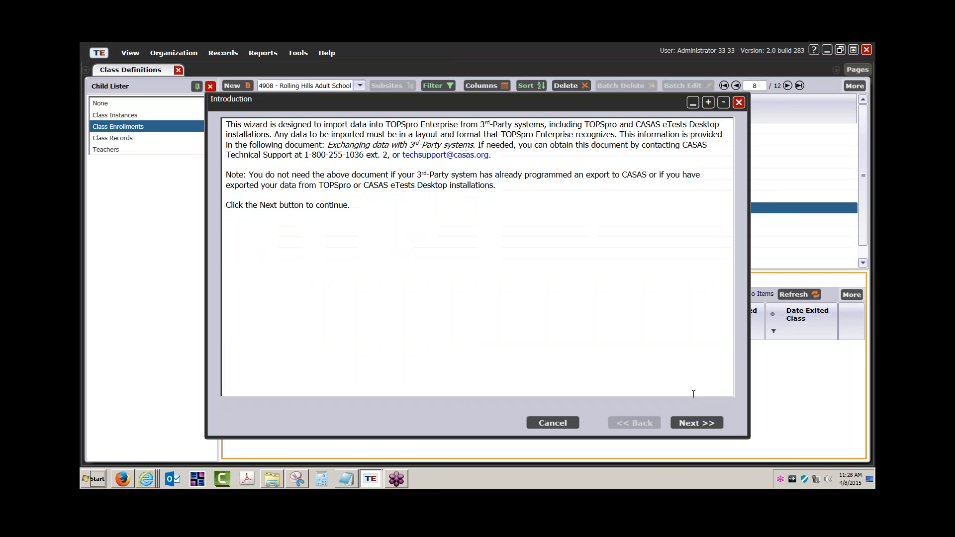
left_click(713, 422)
left_click(713, 422)
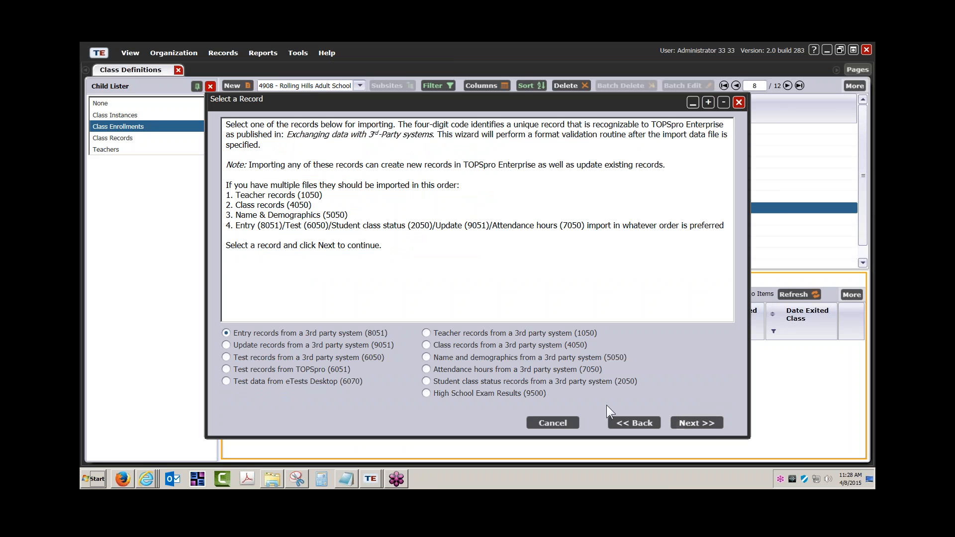
left_click(425, 382)
left_click(680, 421)
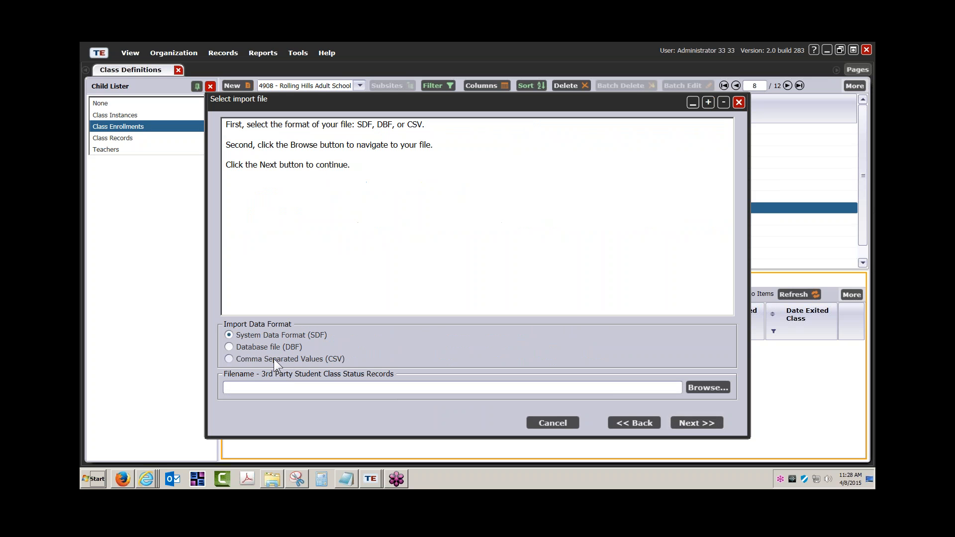
- Set the import format to Comma Separated Values (CSV) and choose Student class status (2050) Import Template.csv as the import file
left_click(699, 388)
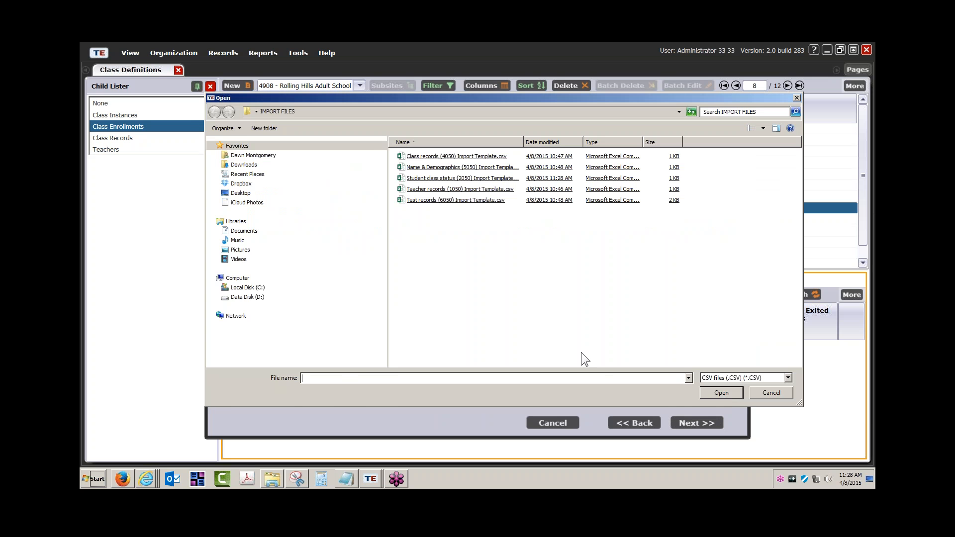
double_click(456, 179)
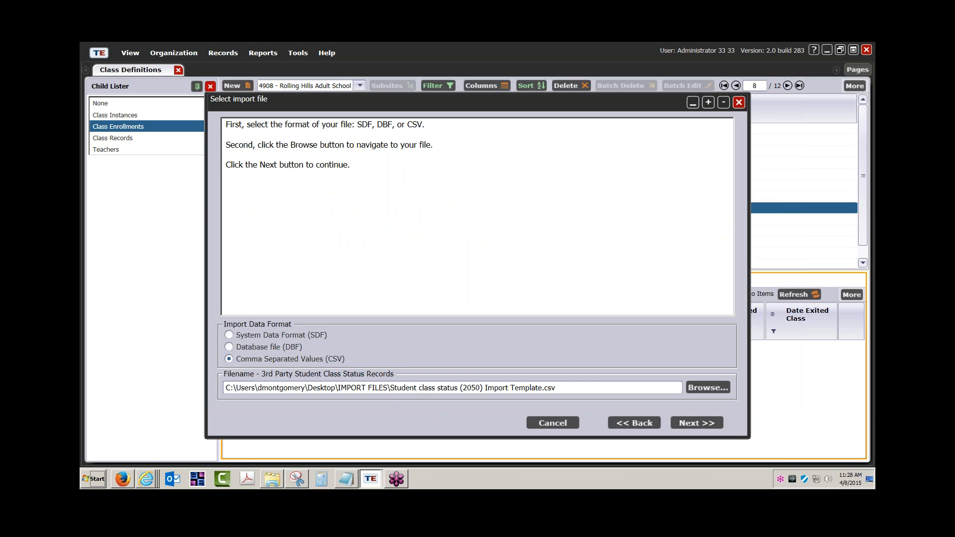
left_click(693, 422)
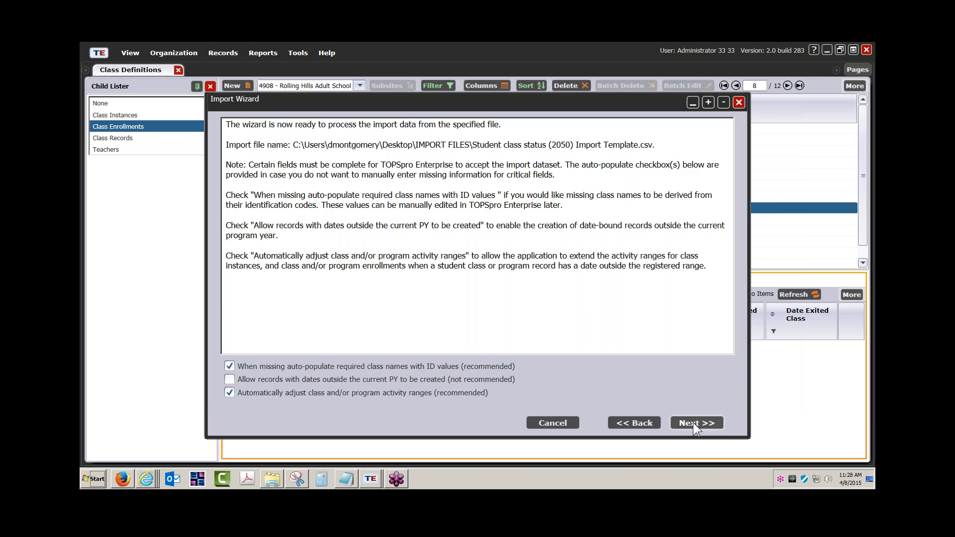
- Import the student class status records with the default auto-populate and activity range options, without editing any record, and finish the wizard
left_click(693, 422)
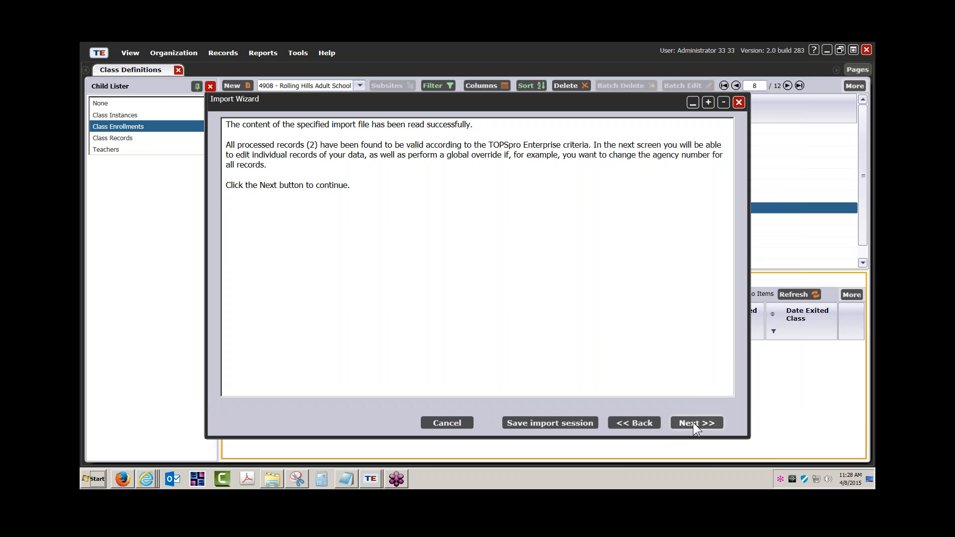
left_click(693, 422)
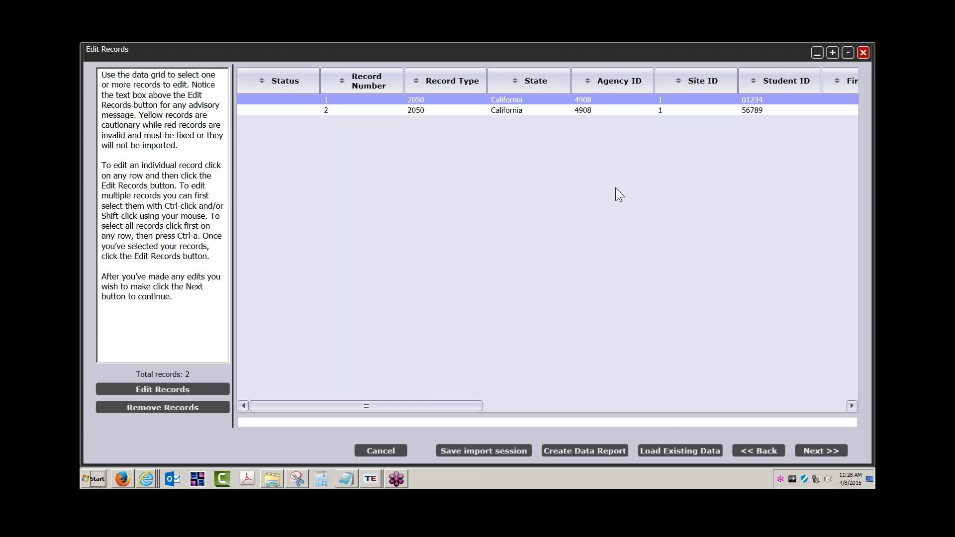
left_click(817, 452)
left_click(712, 422)
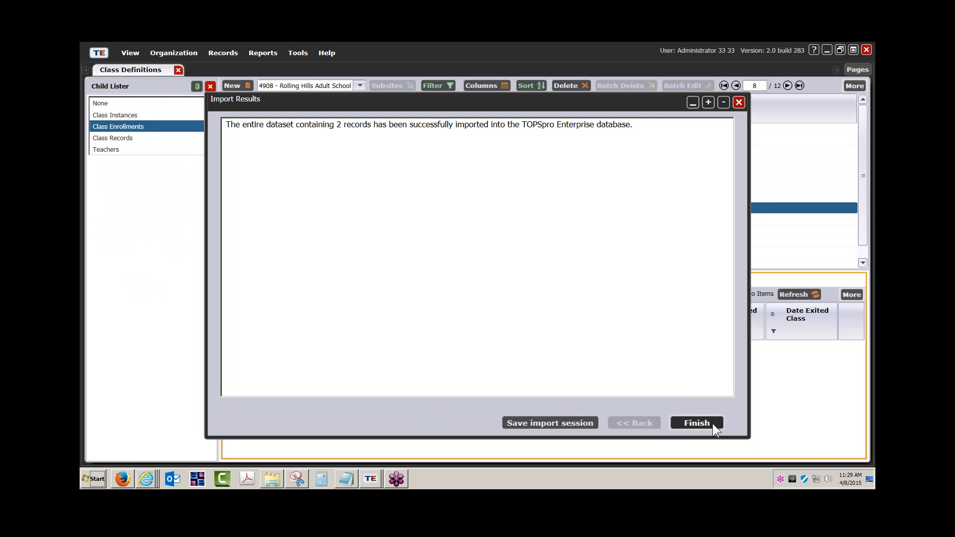
left_click(712, 423)
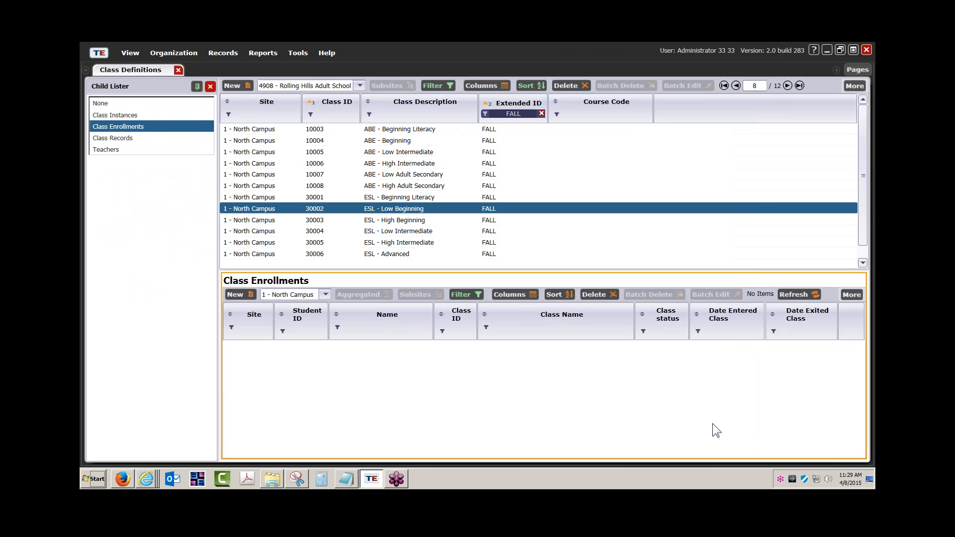
- Examine the class enrollments of each FALL class at North Campus, from 10003 through 30006
left_click(420, 130)
left_click(420, 141)
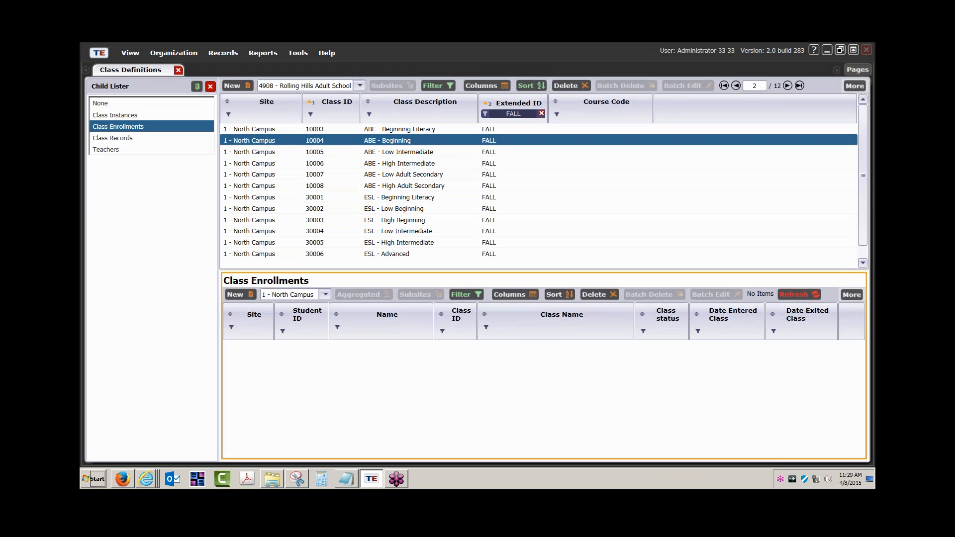
left_click(408, 153)
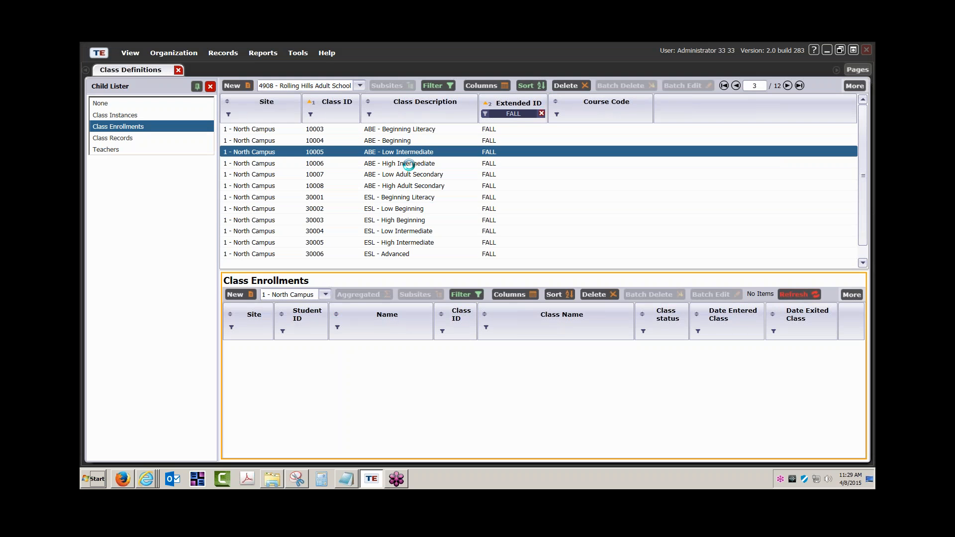
left_click(409, 163)
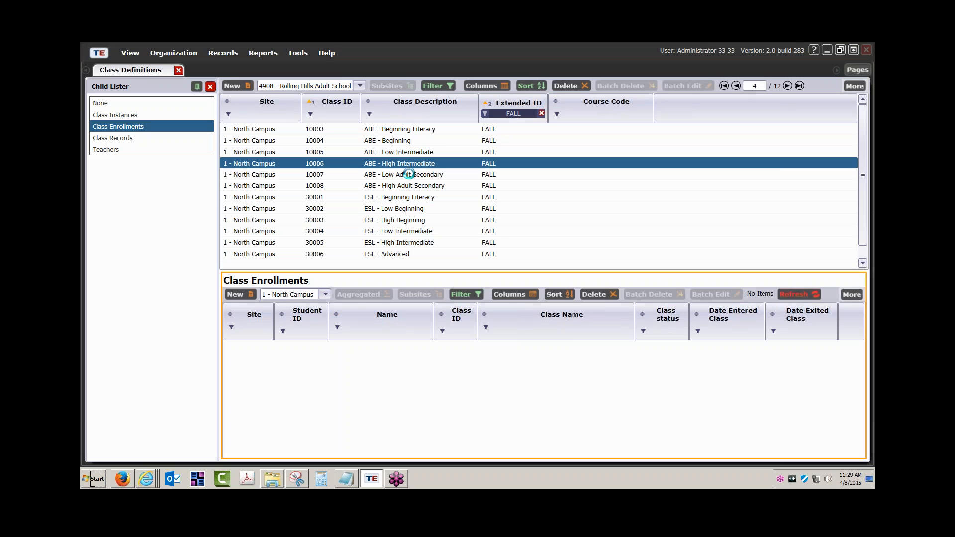
left_click(408, 174)
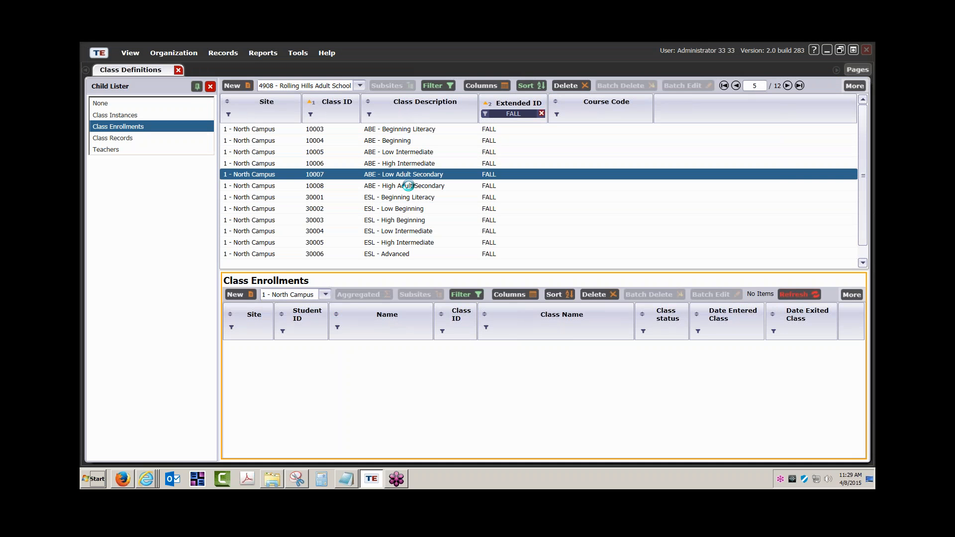
left_click(408, 186)
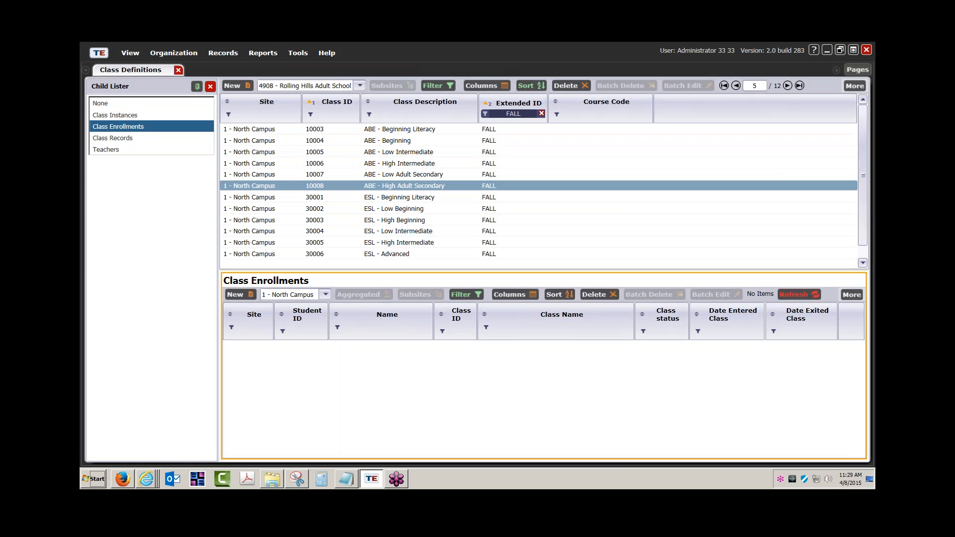
left_click(408, 197)
left_click(408, 209)
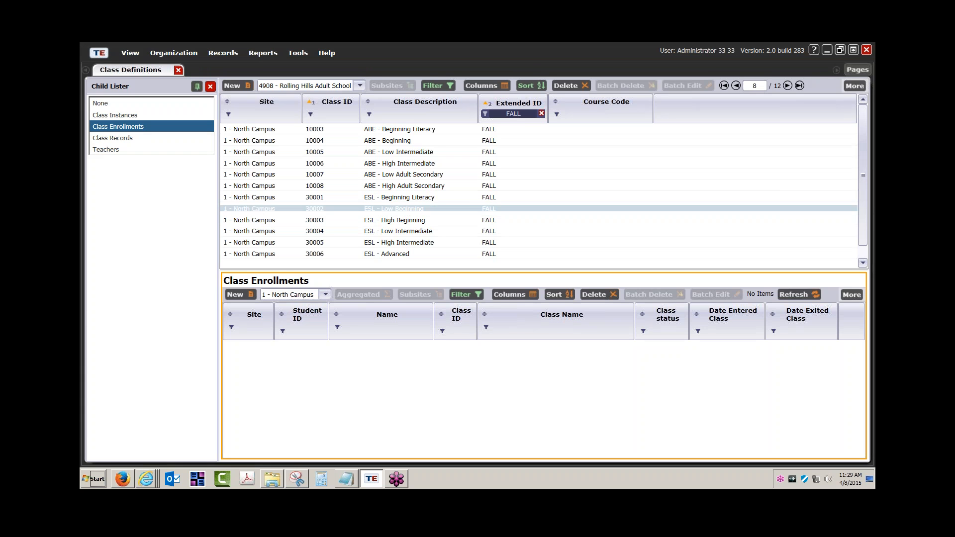
left_click(406, 220)
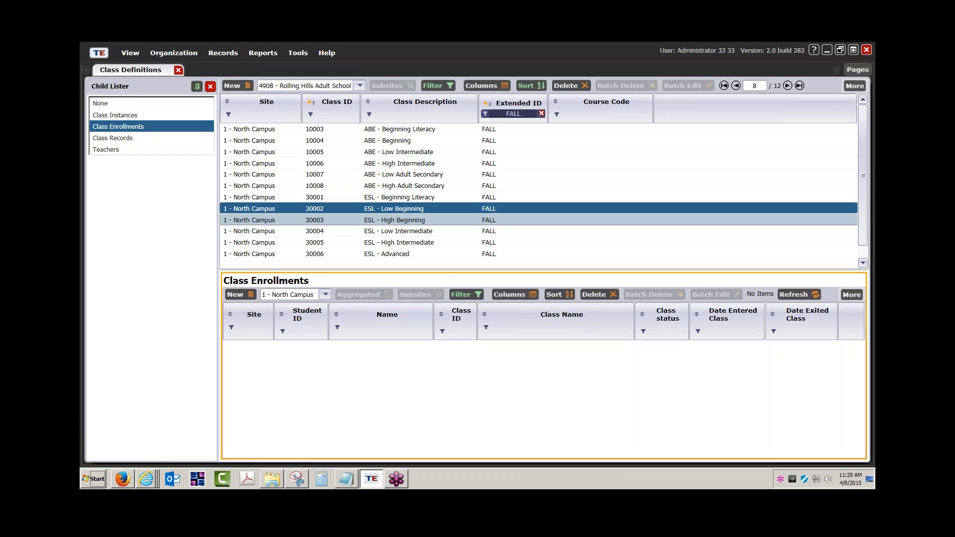
left_click(405, 231)
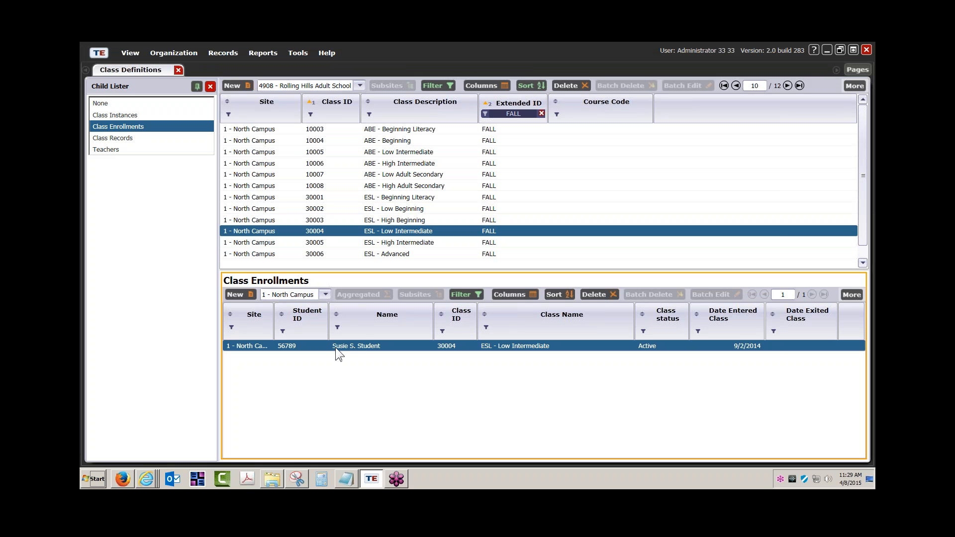
left_click(405, 243)
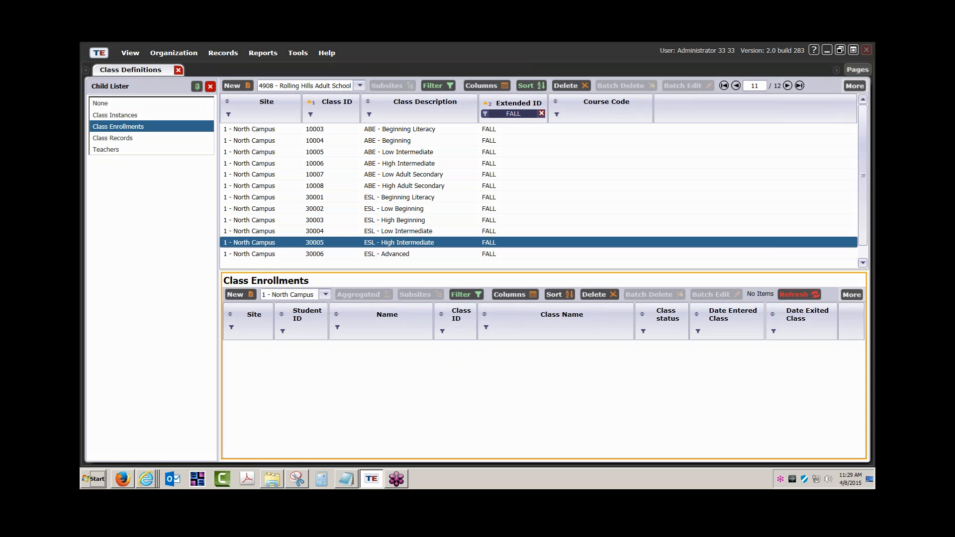
left_click(405, 251)
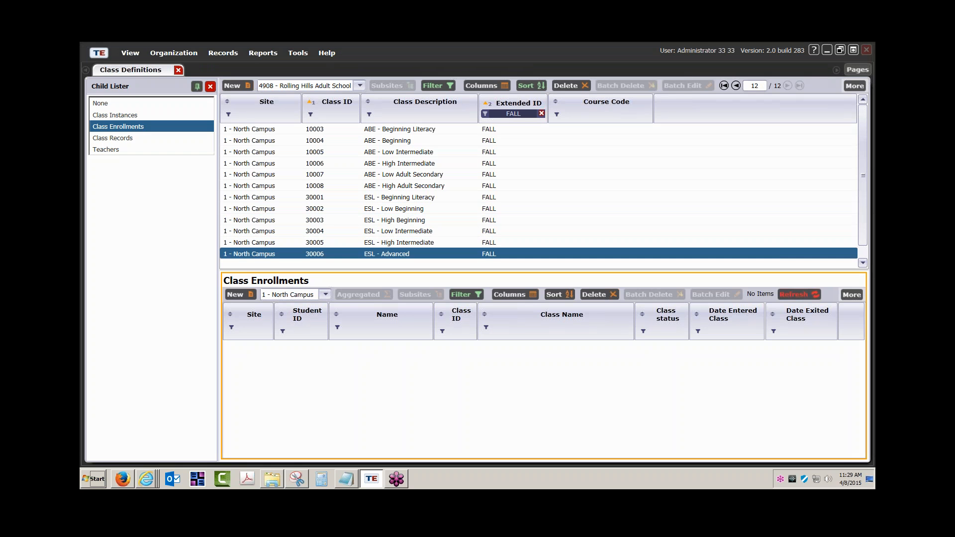
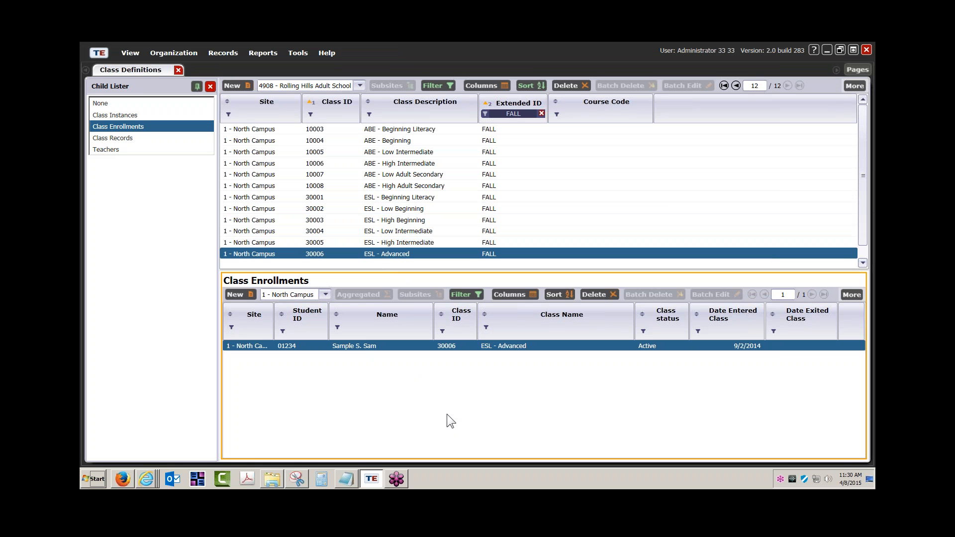
- Close the Class Definitions list and open the student Demographics list
left_click(178, 70)
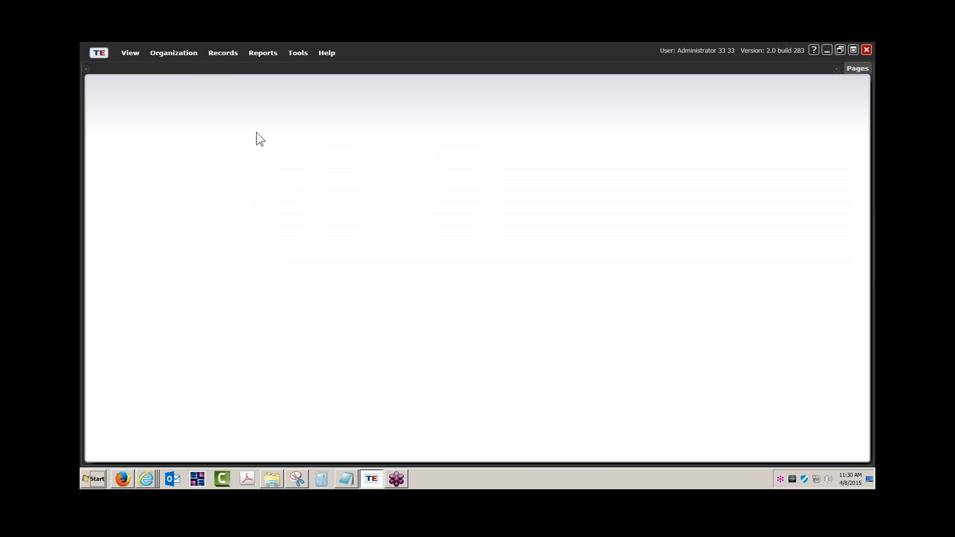
left_click(221, 53)
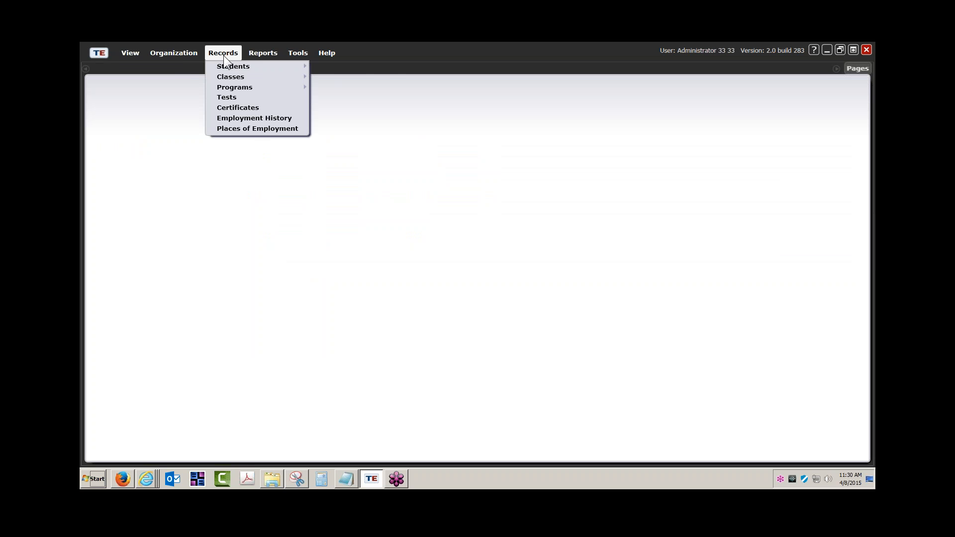
mouse_move(225, 70)
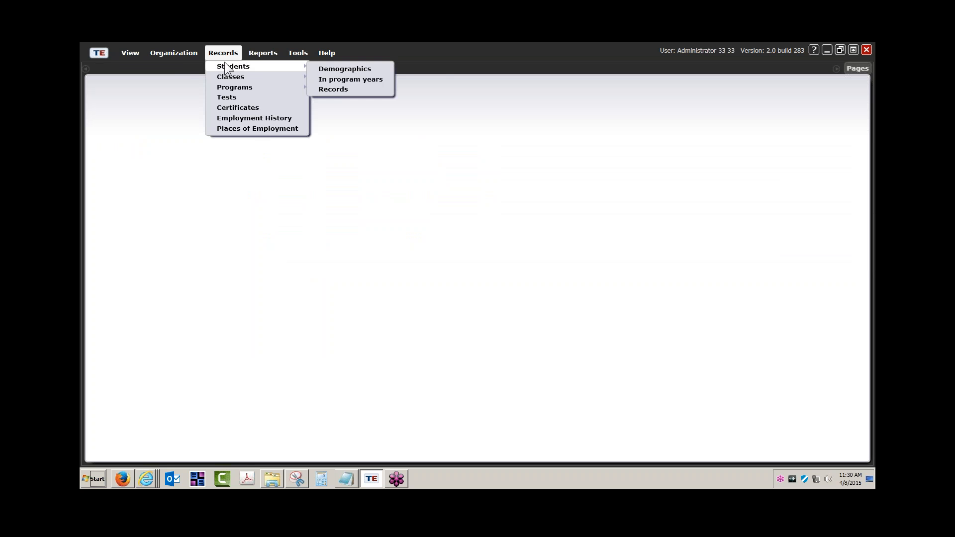
left_click(342, 70)
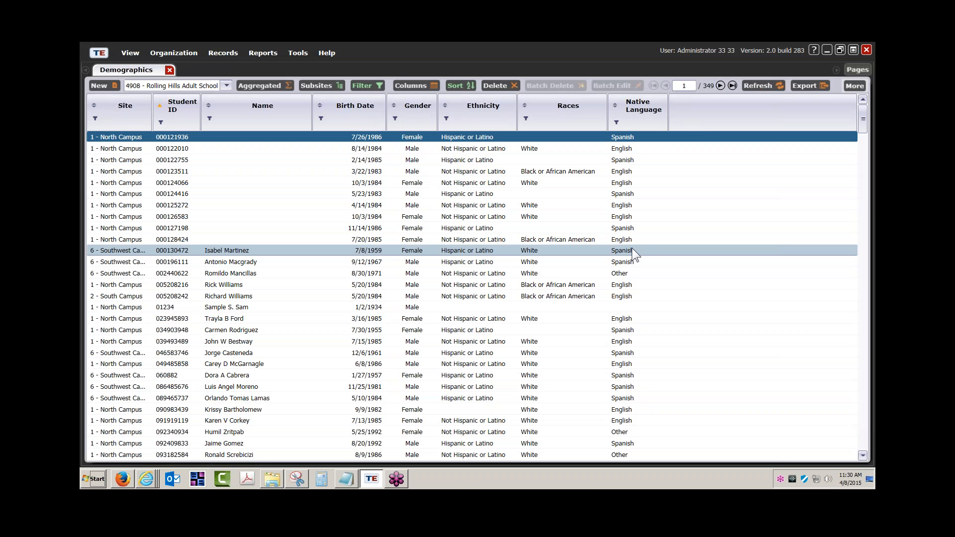
- Load the saved filter "Students With L/R >201 -210" for the Demographics list
left_click(370, 85)
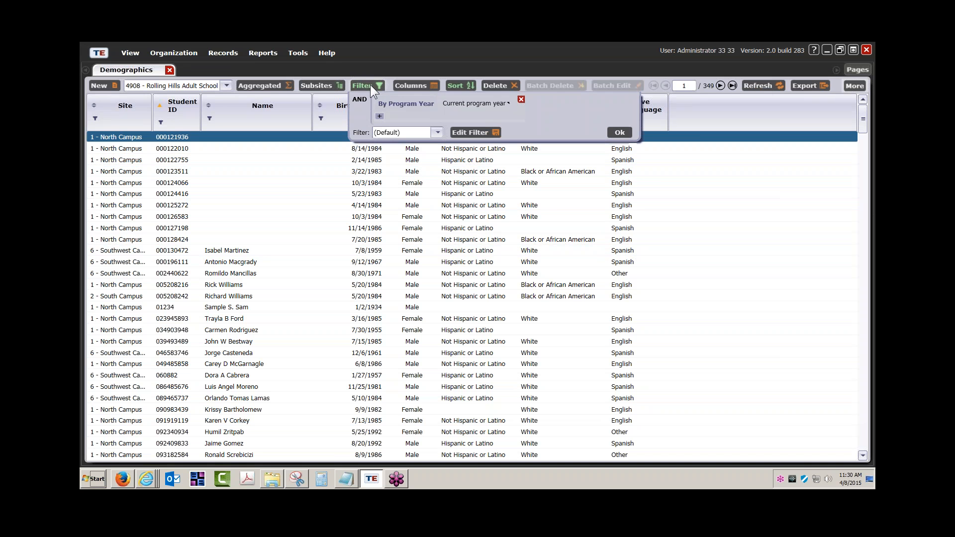
left_click(438, 132)
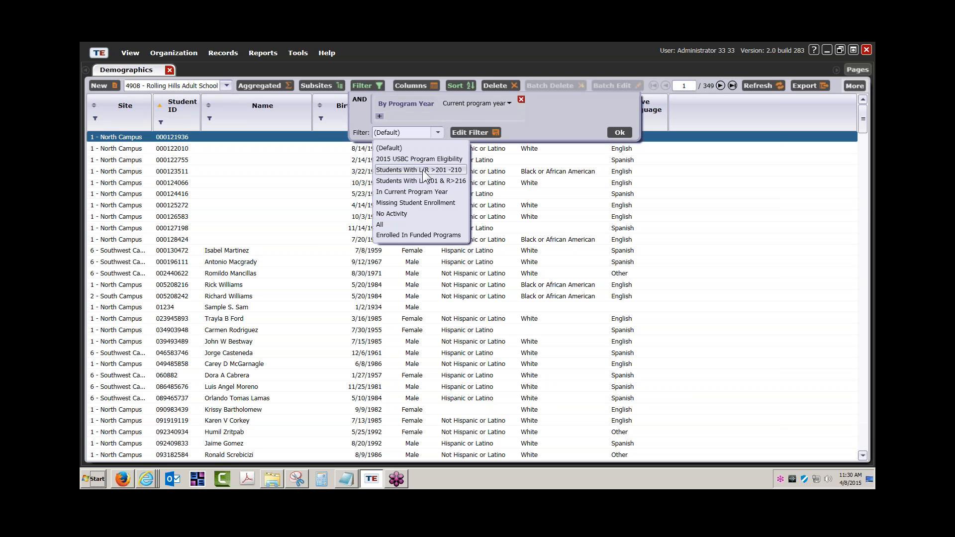
left_click(422, 169)
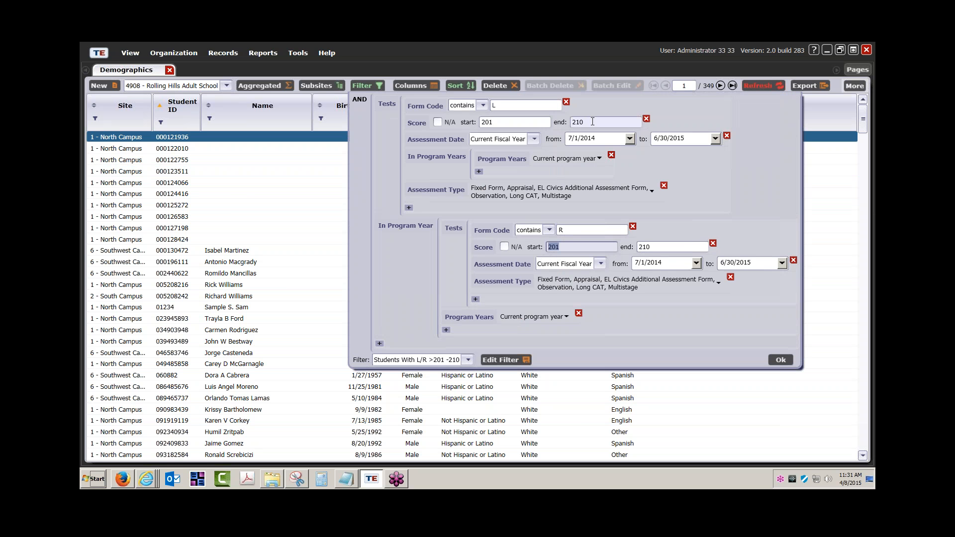
- Review the filter's form code, score range and assessment date criteria for both the L and R tests, and apply the filter
left_click(492, 104)
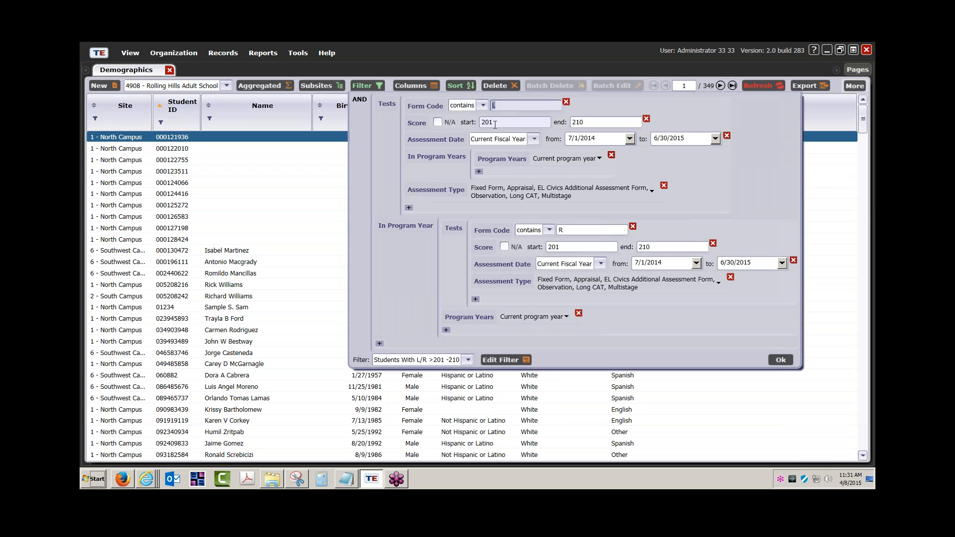
left_click(493, 123)
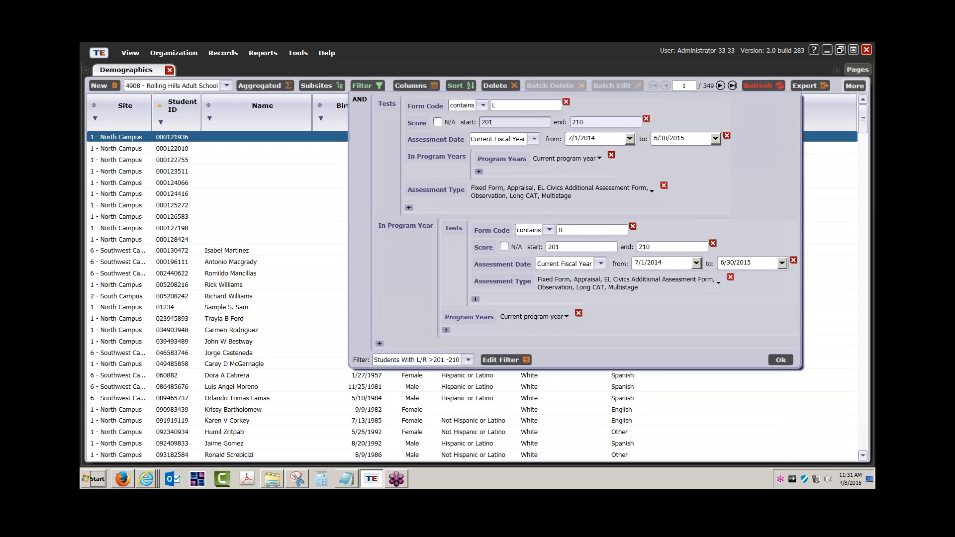
left_click(589, 123)
left_click(564, 247)
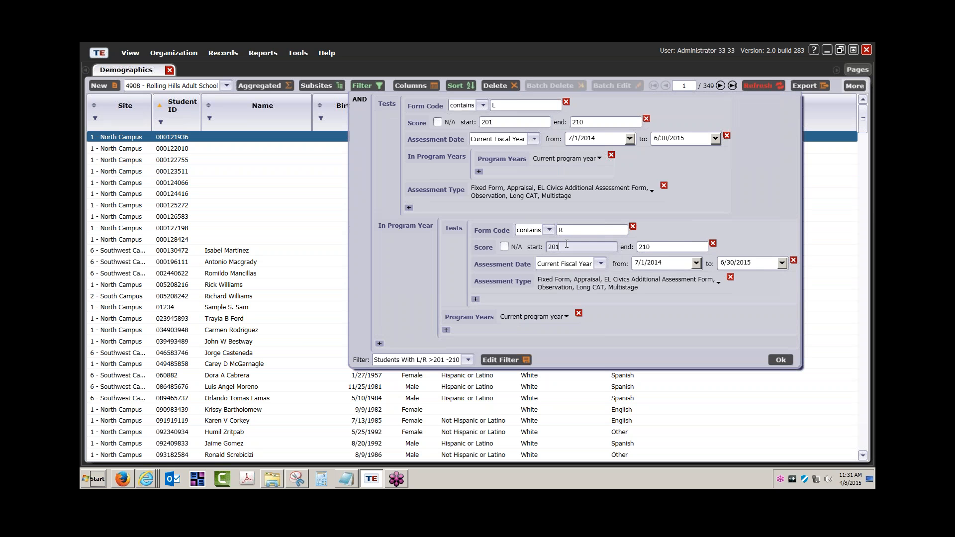
left_click(662, 247)
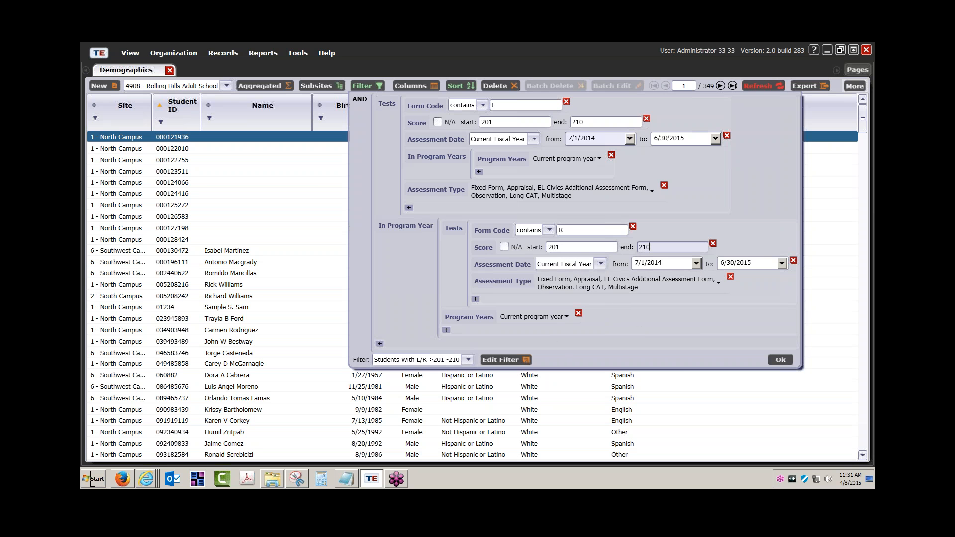
left_click(587, 137)
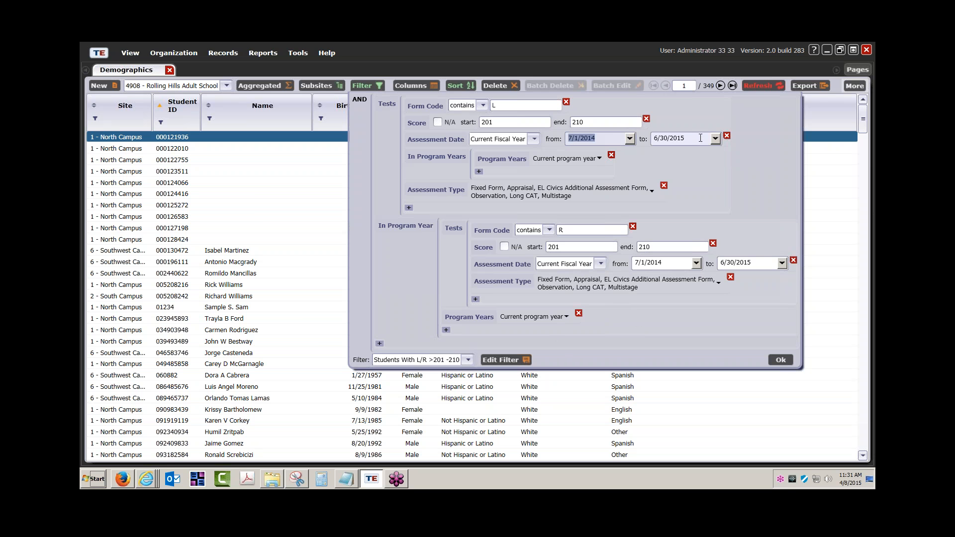
left_click(649, 138)
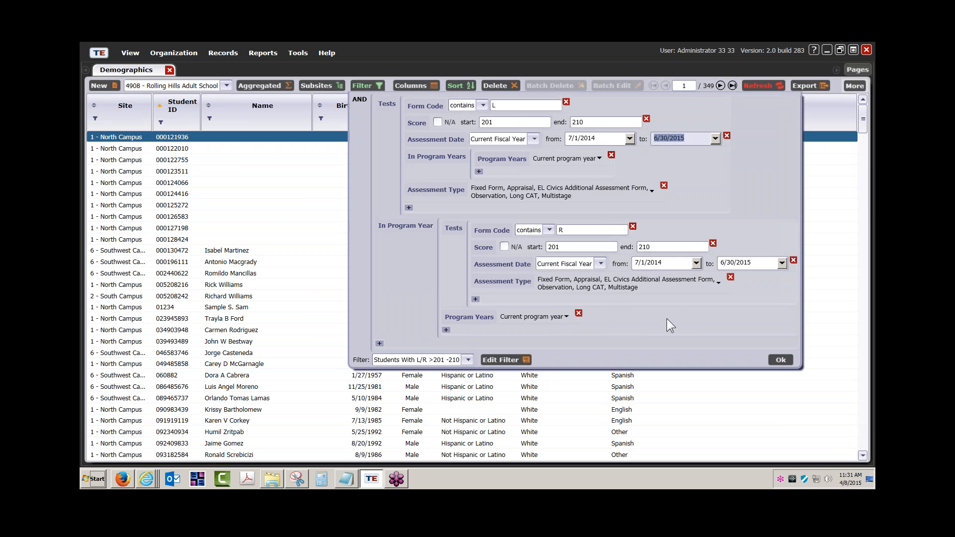
left_click(780, 359)
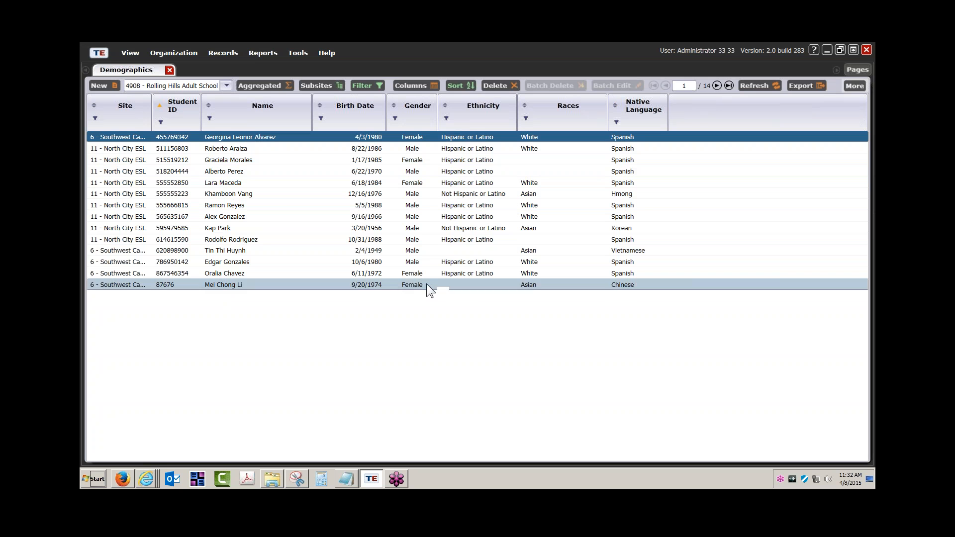
- Sort the filtered students by site, widen the Site column and select all the 11 - North City ESL students
left_click(93, 106)
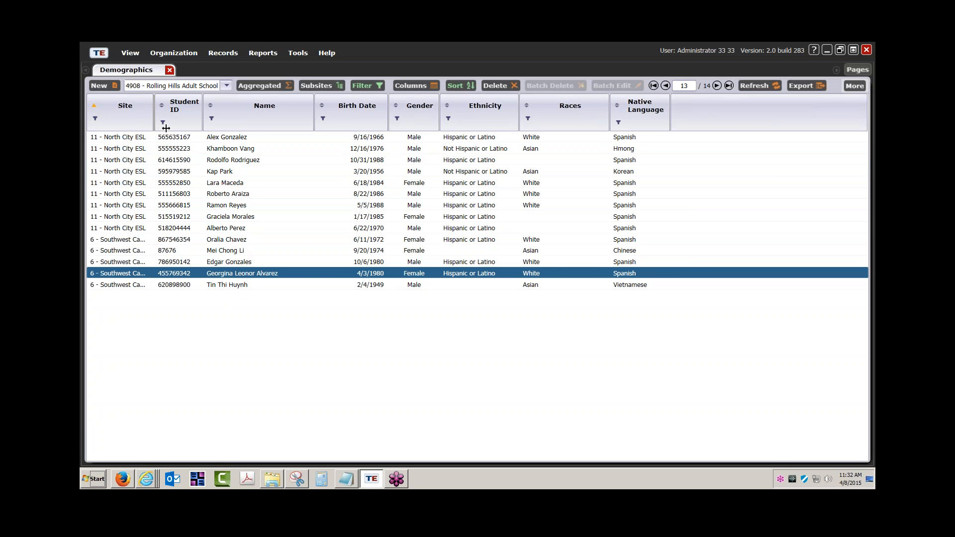
left_click_drag(166, 127, 219, 128)
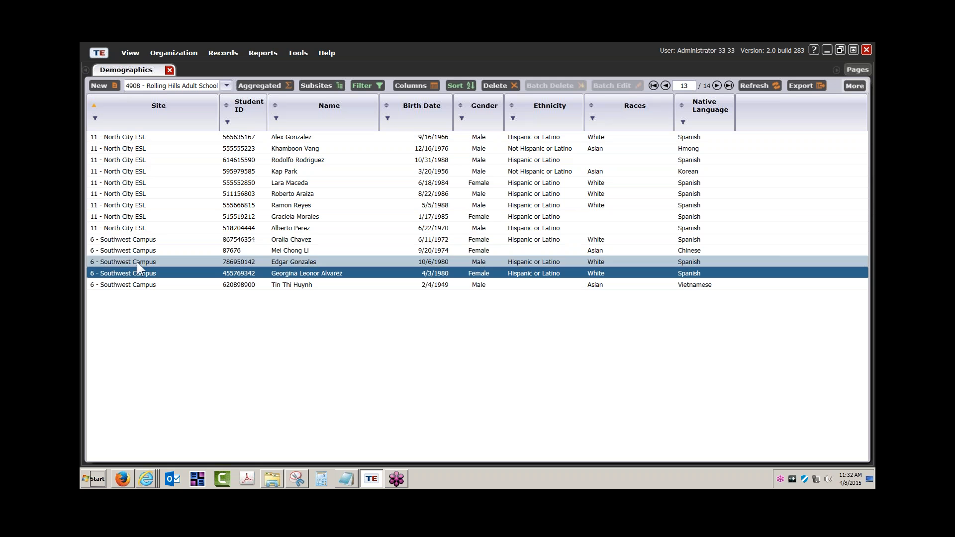
left_click(139, 133)
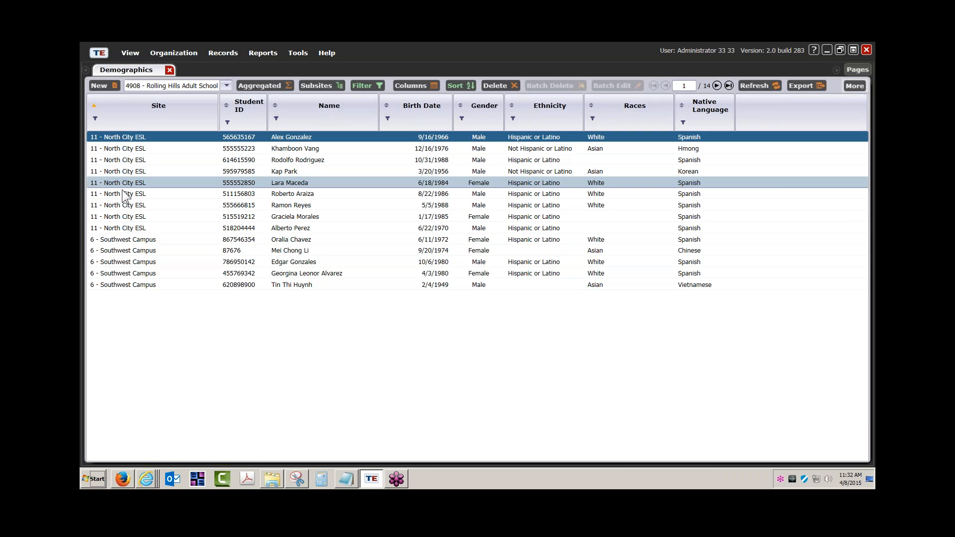
left_click(127, 225, "shift")
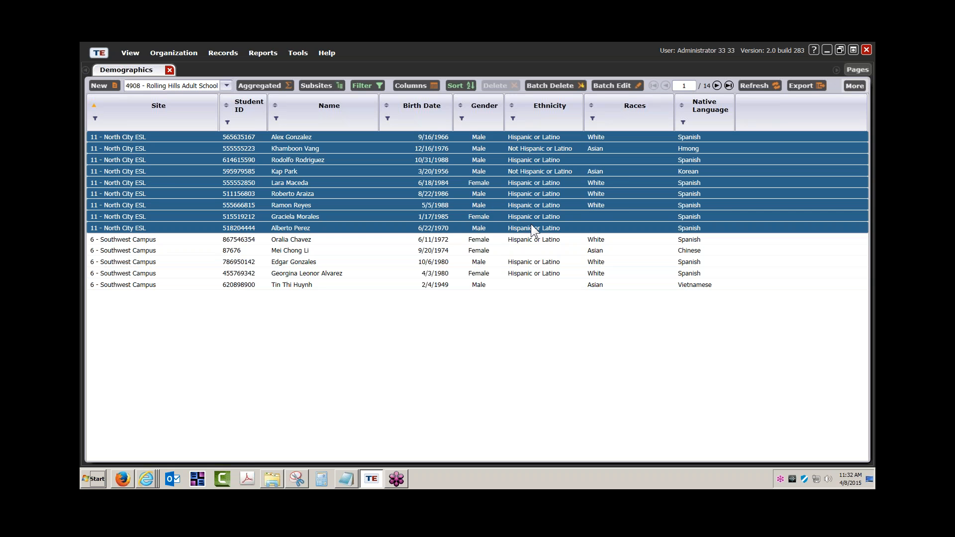
- Batch insert the selected students as Student in Class records into class 111 - Intermediate High with the default start date
left_click(853, 85)
left_click(805, 124)
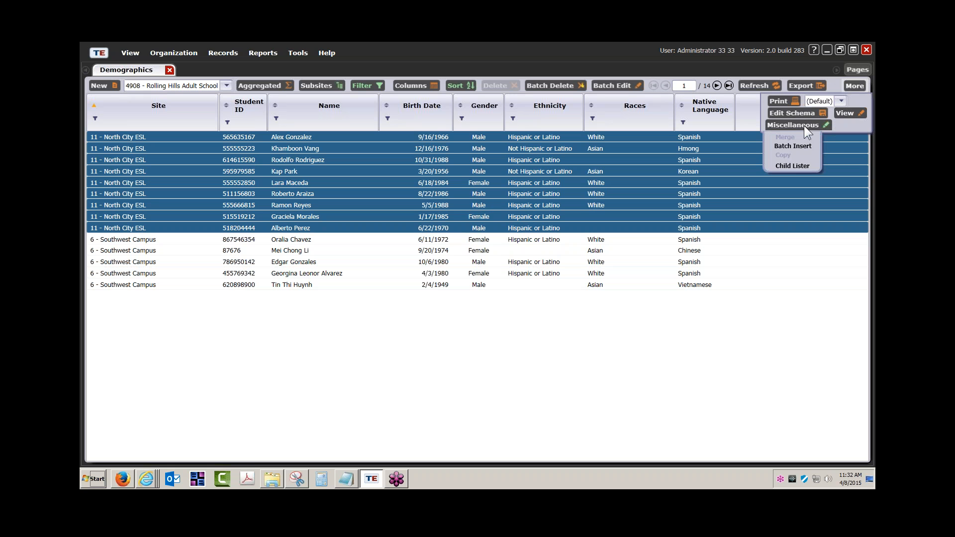
left_click(789, 146)
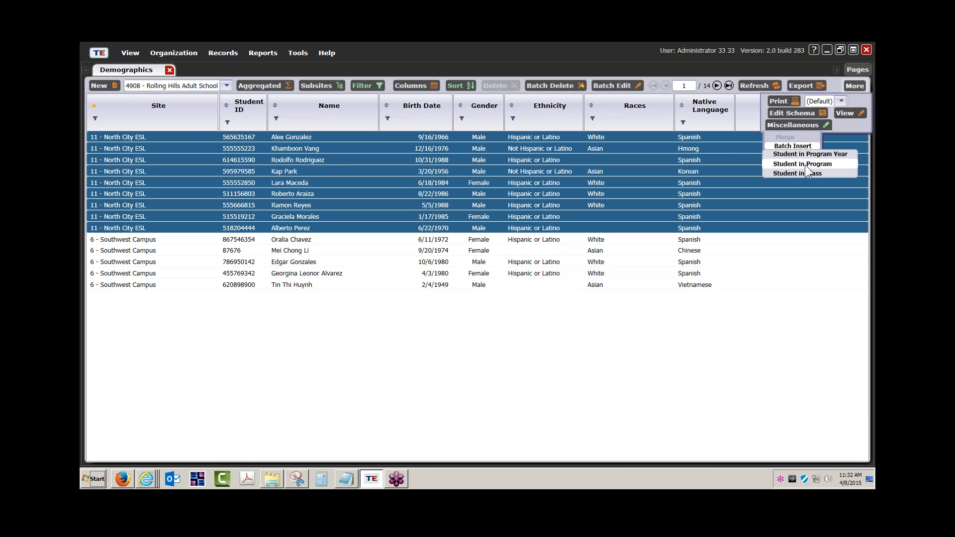
left_click(803, 173)
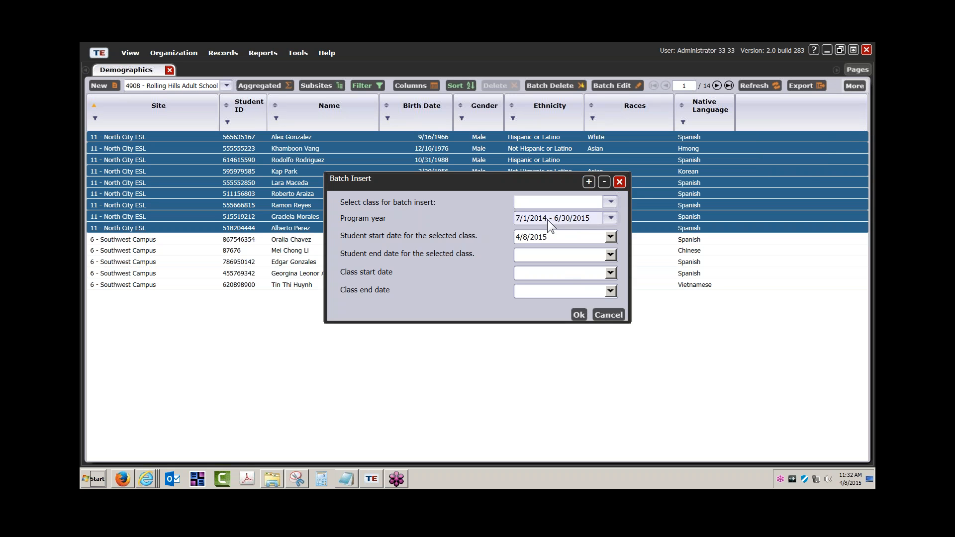
left_click(611, 201)
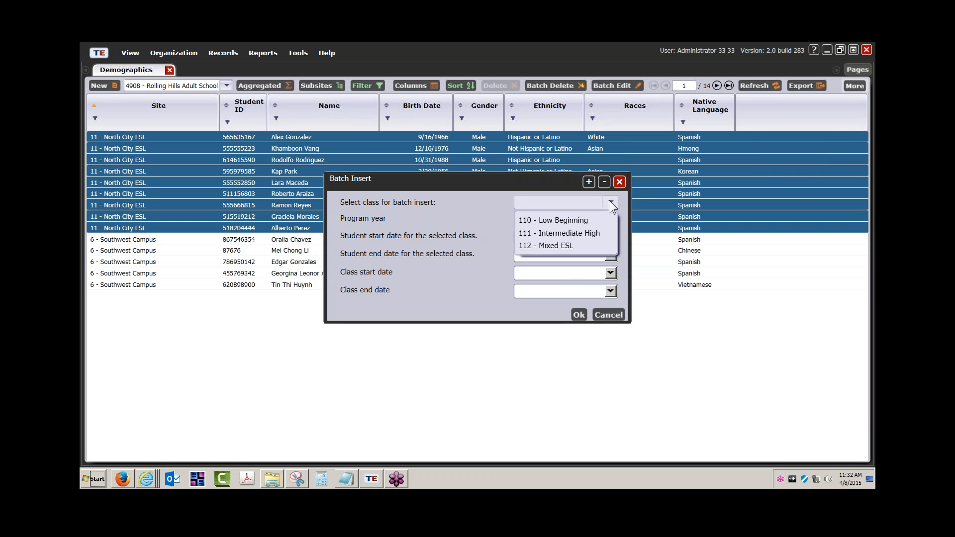
left_click(575, 233)
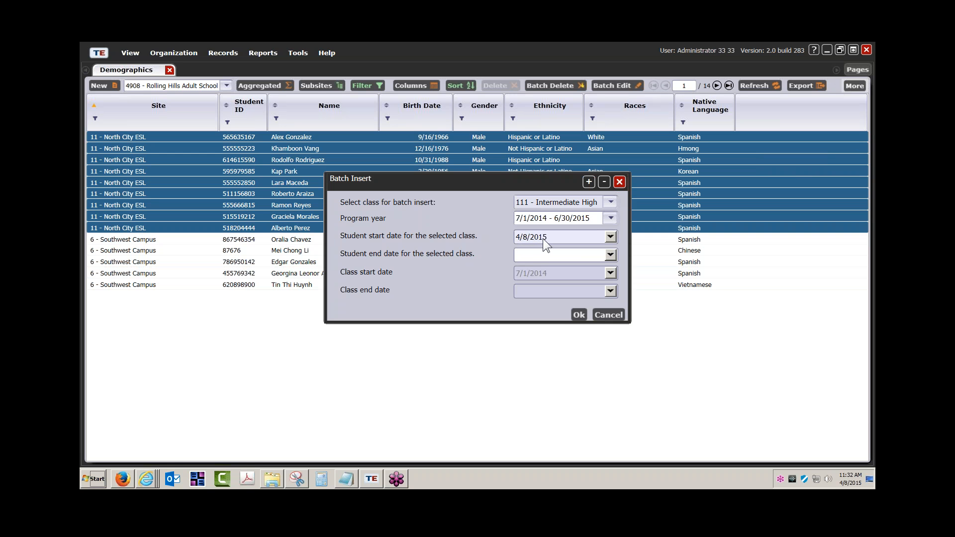
left_click(577, 314)
left_click(452, 273)
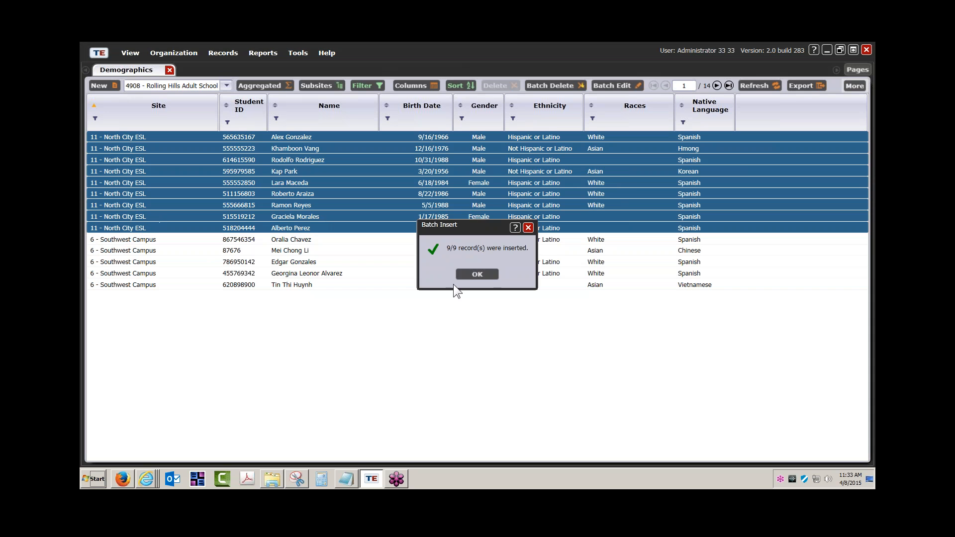
left_click(476, 274)
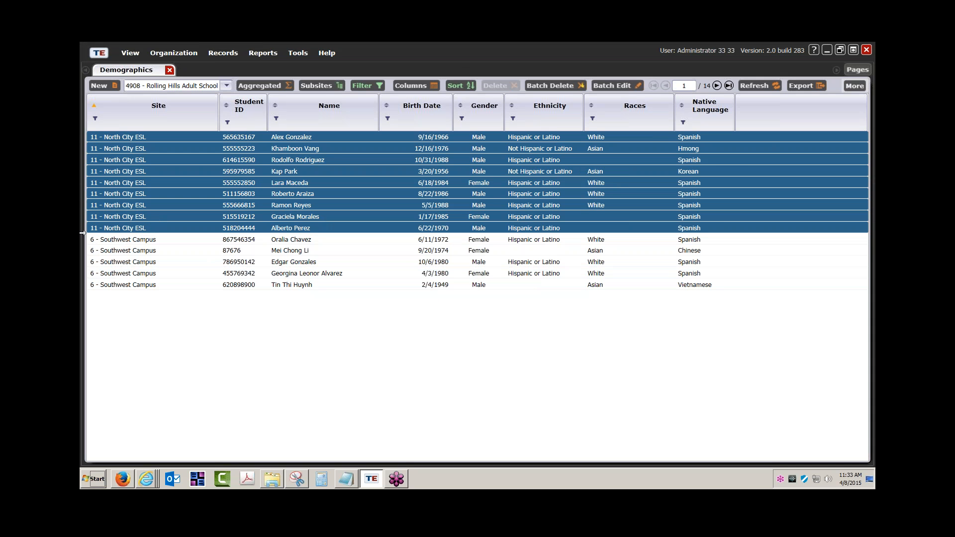
- Open the Class Instances list and filter it to the site 11 - North City ESL
left_click(175, 54)
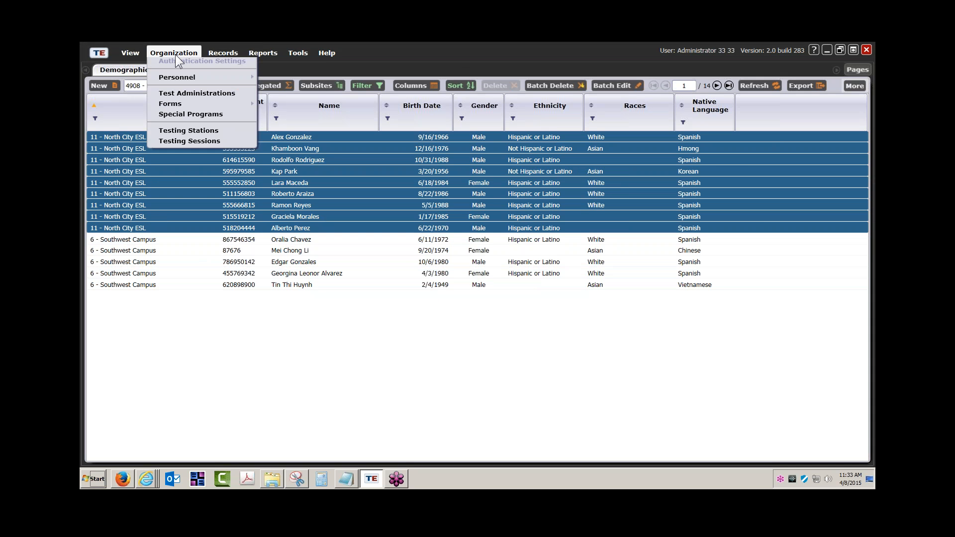
mouse_move(179, 90)
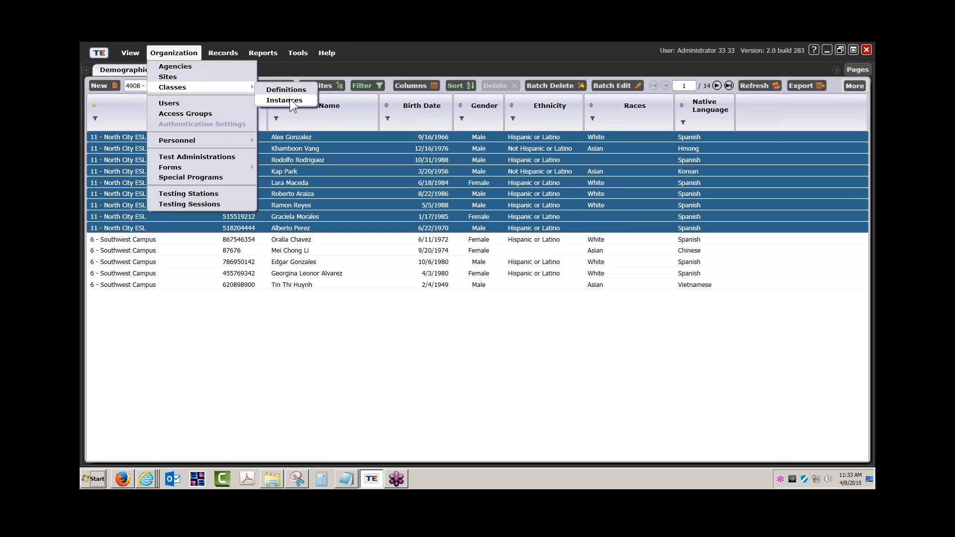
left_click(289, 99)
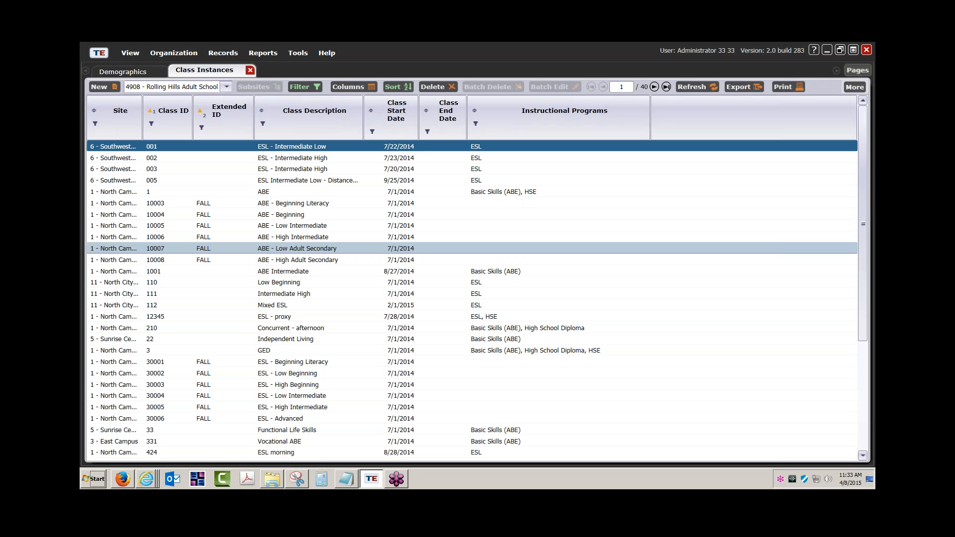
left_click(94, 123)
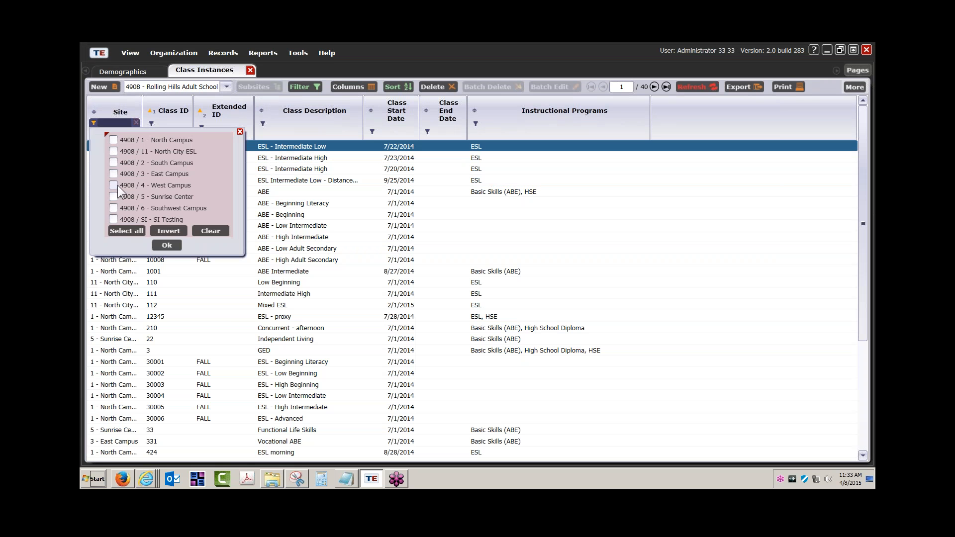
left_click(113, 151)
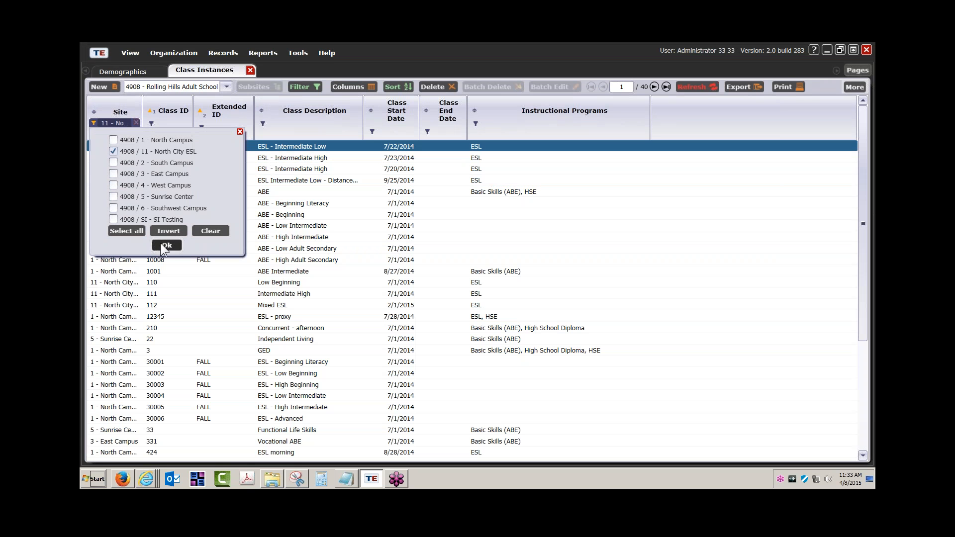
left_click(161, 244)
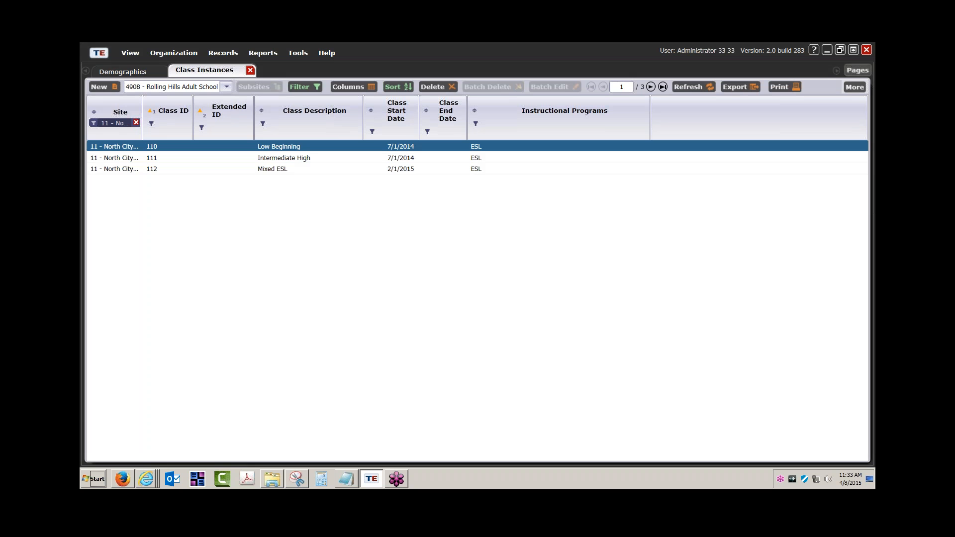
- Open the class enrollments of class 111 - Intermediate High and select the students who entered on 4/8/2015
double_click(297, 158)
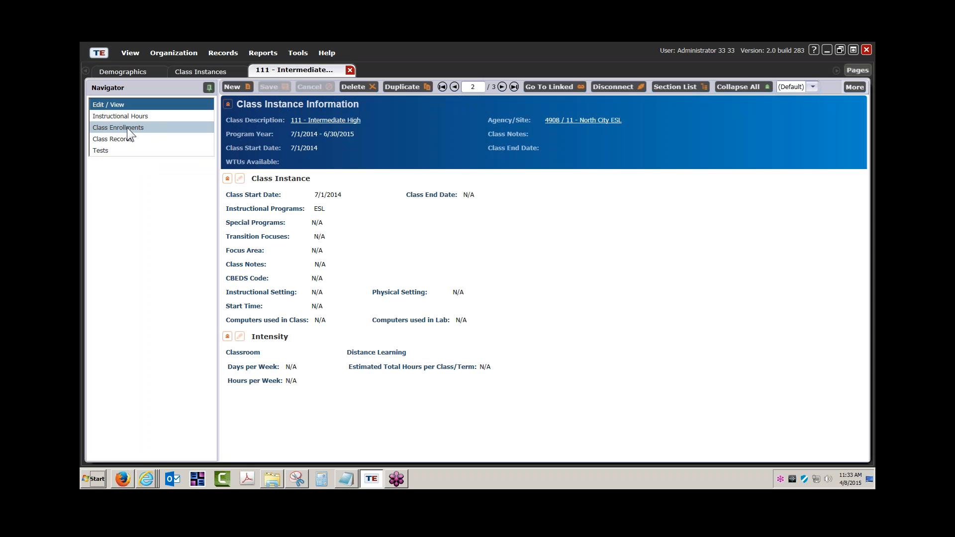
left_click(126, 128)
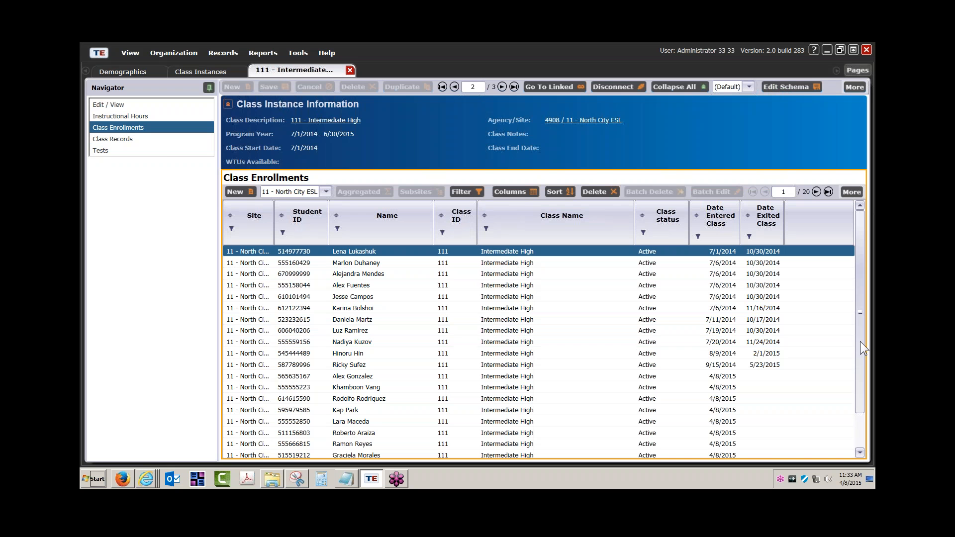
left_click_drag(861, 341, 862, 389)
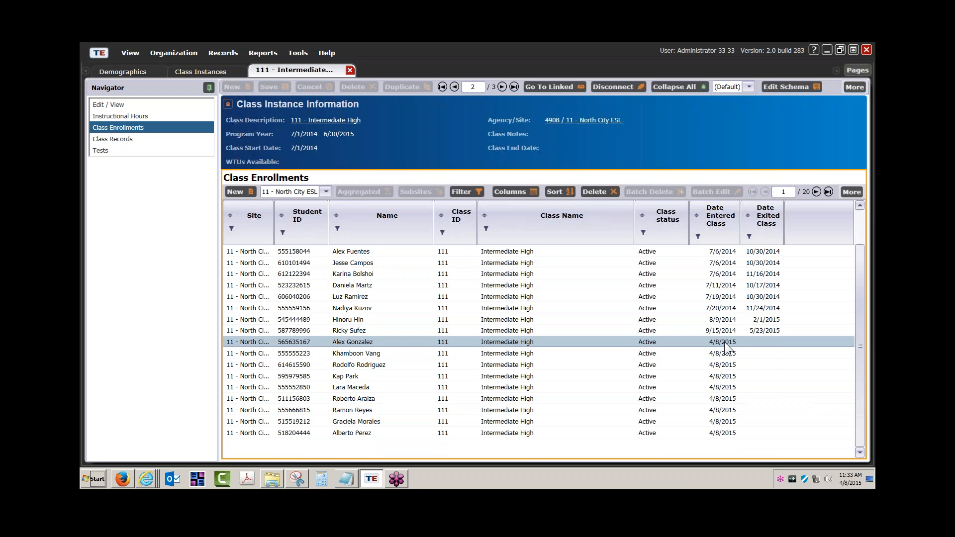
left_click(724, 341)
left_click(729, 431, "shift")
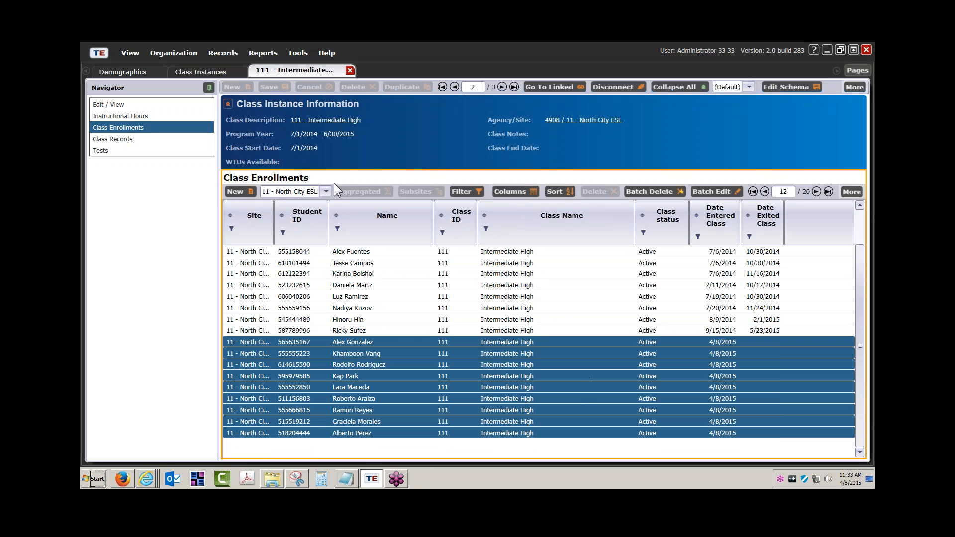
- Open the Student Test Summary report setup from the Test History reports
left_click(260, 55)
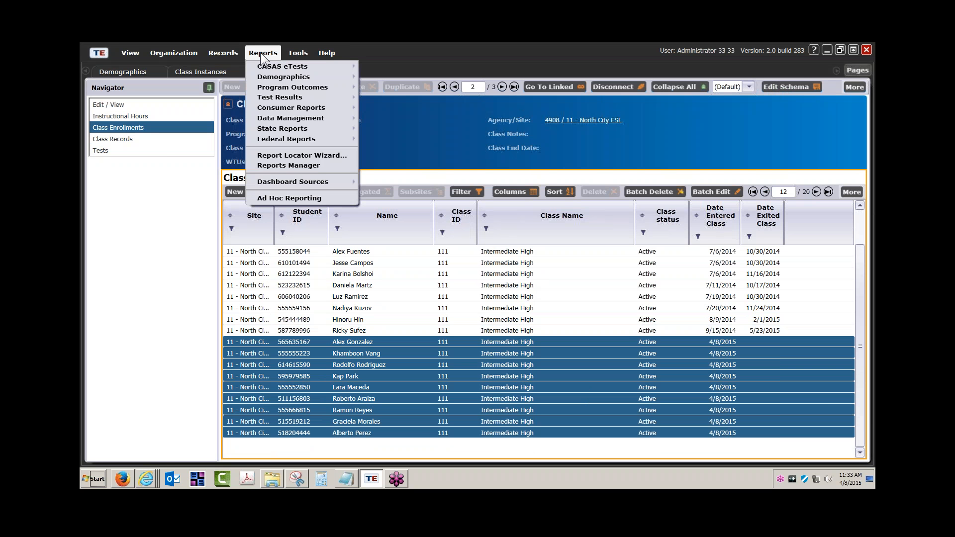
mouse_move(273, 97)
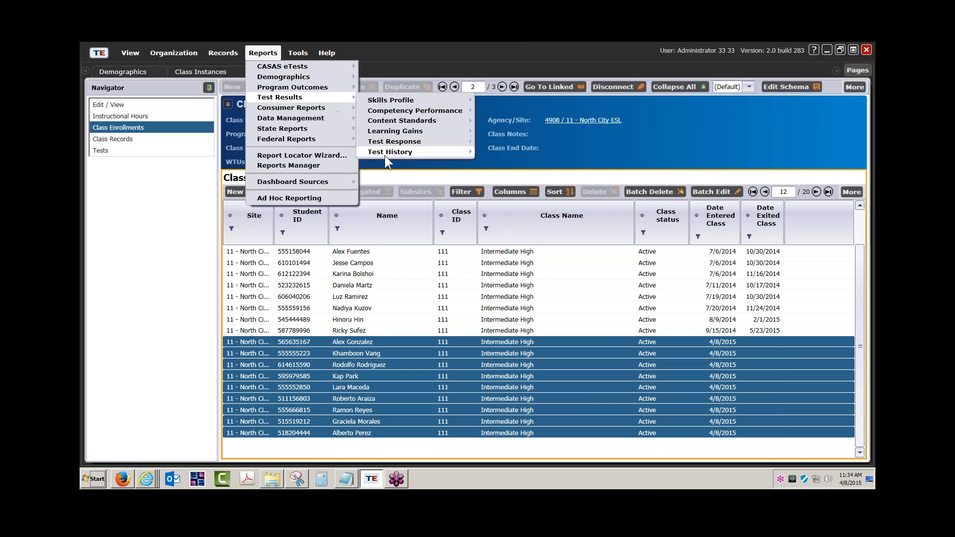
mouse_move(385, 154)
left_click(503, 155)
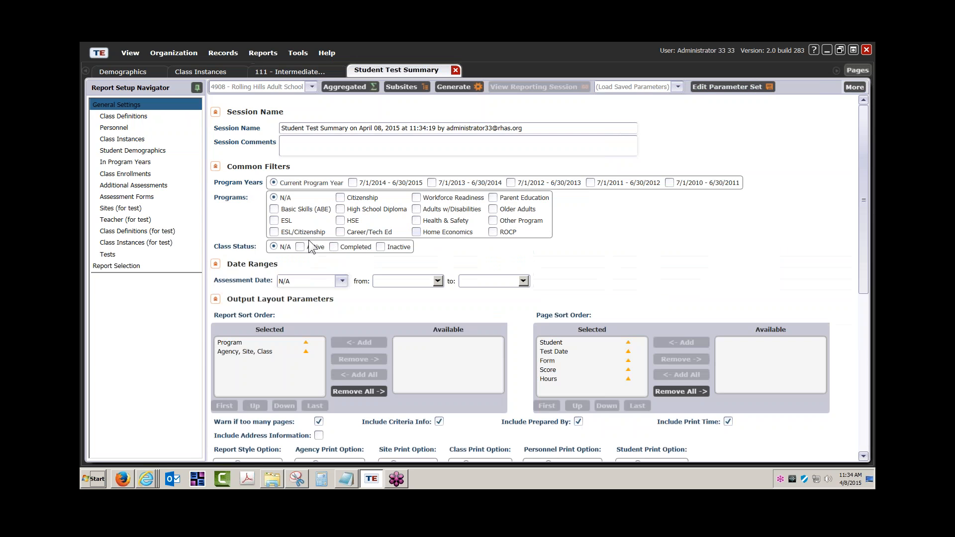
- Open the last student's enrollment in class 111 for editing and look at its class status and Date Exited Class options
left_click(329, 73)
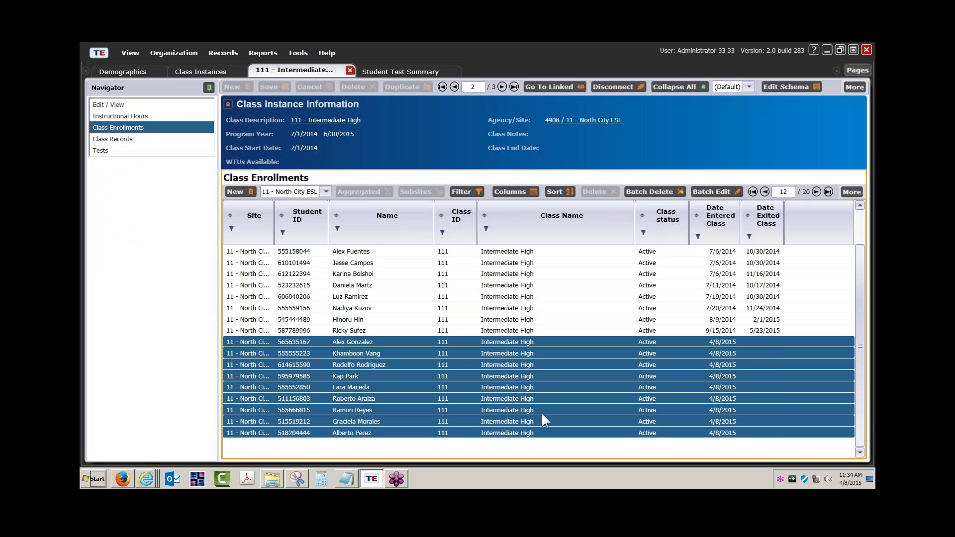
double_click(637, 433)
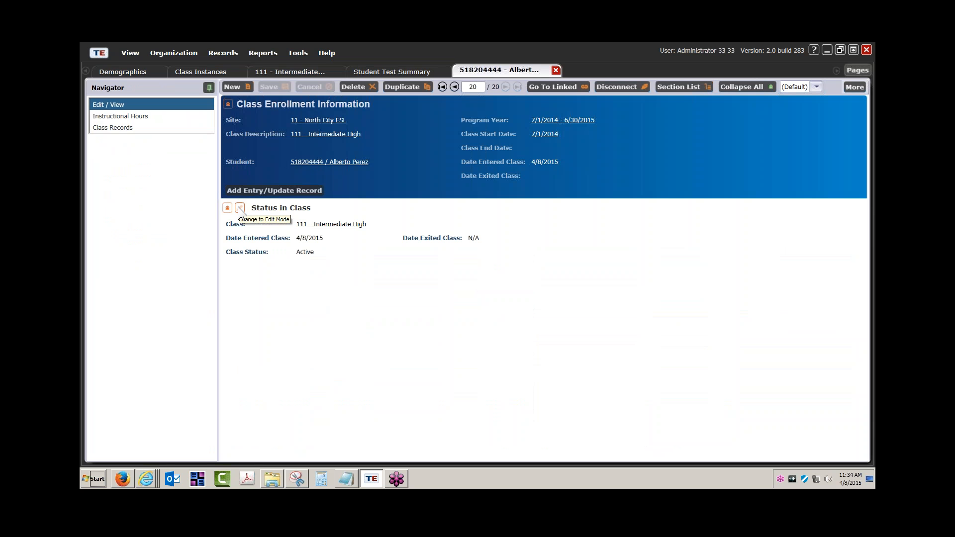
left_click(239, 208)
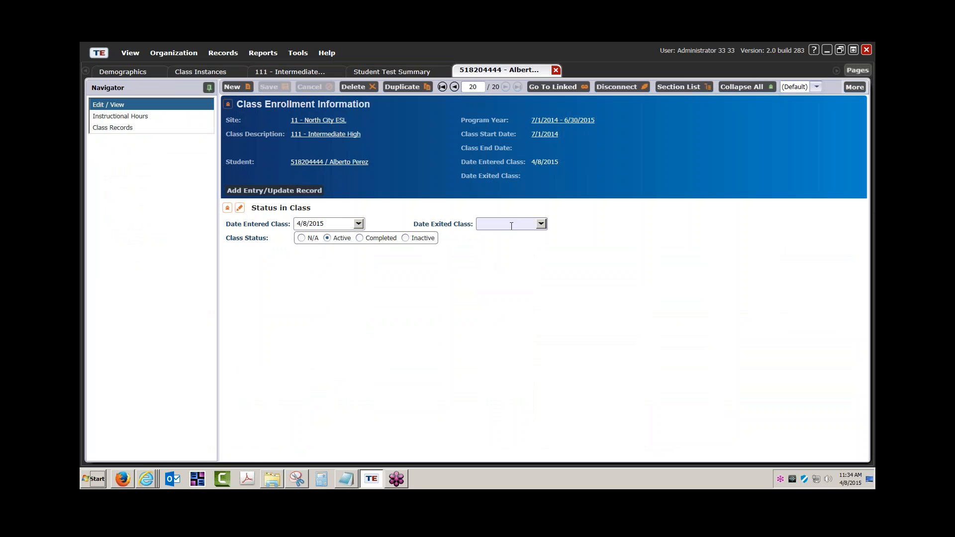
left_click(544, 226)
left_click(544, 226)
- Try the class status filters in the Student Test Summary setup, reset them to N/A and return to class 111's enrollments
left_click(420, 72)
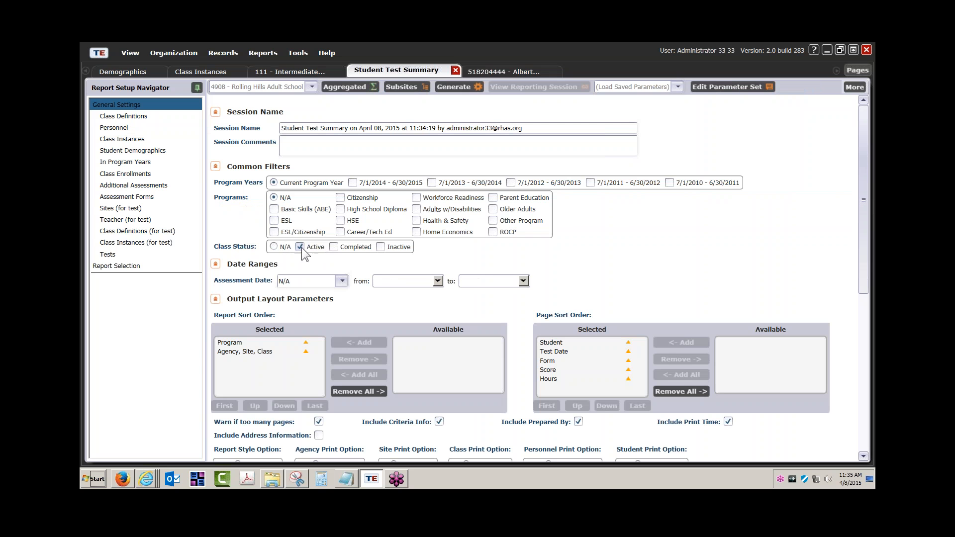
left_click(382, 246)
left_click(382, 247)
left_click(274, 247)
left_click(286, 73)
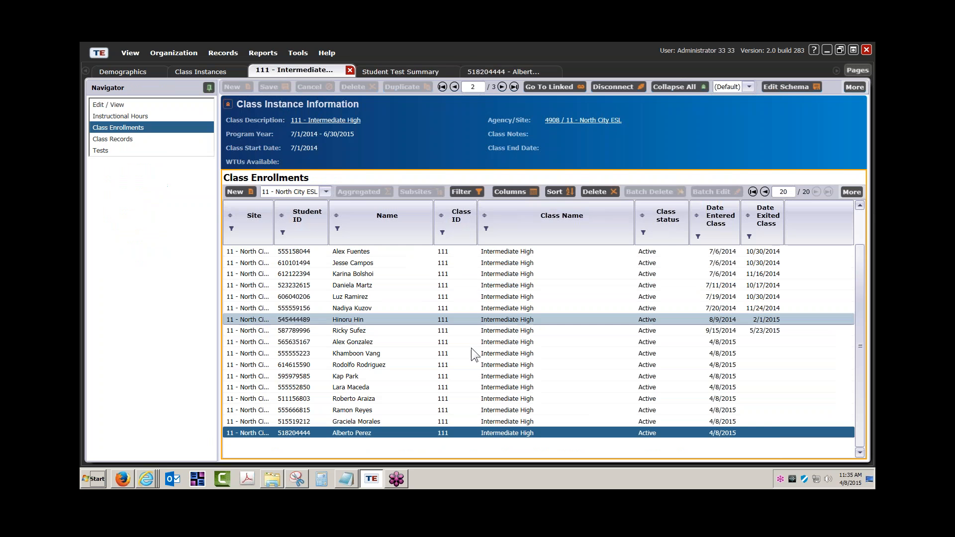